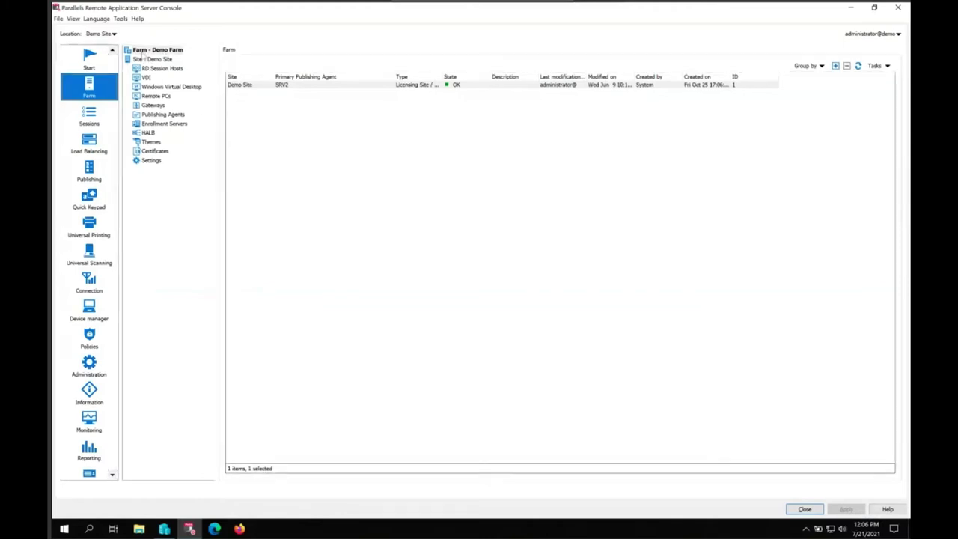
Check the overviews and available context options of the Demo Farm and Demo Site nodes without renaming either.
click(149, 52)
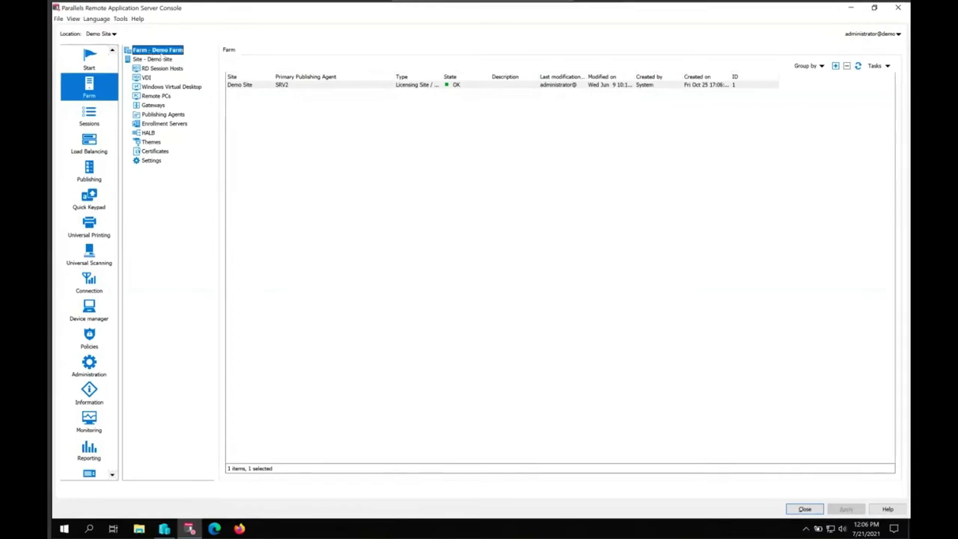
right_click(161, 55)
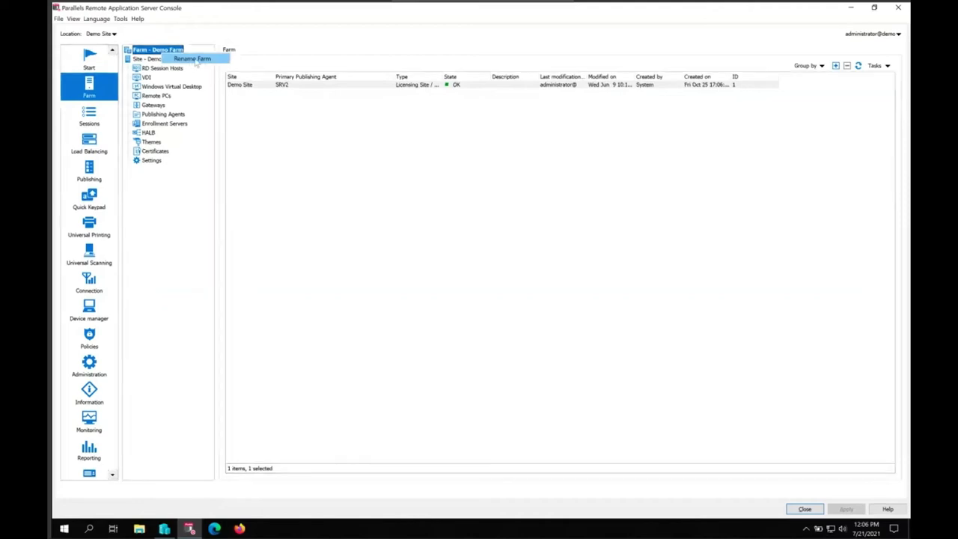
click(283, 157)
click(284, 157)
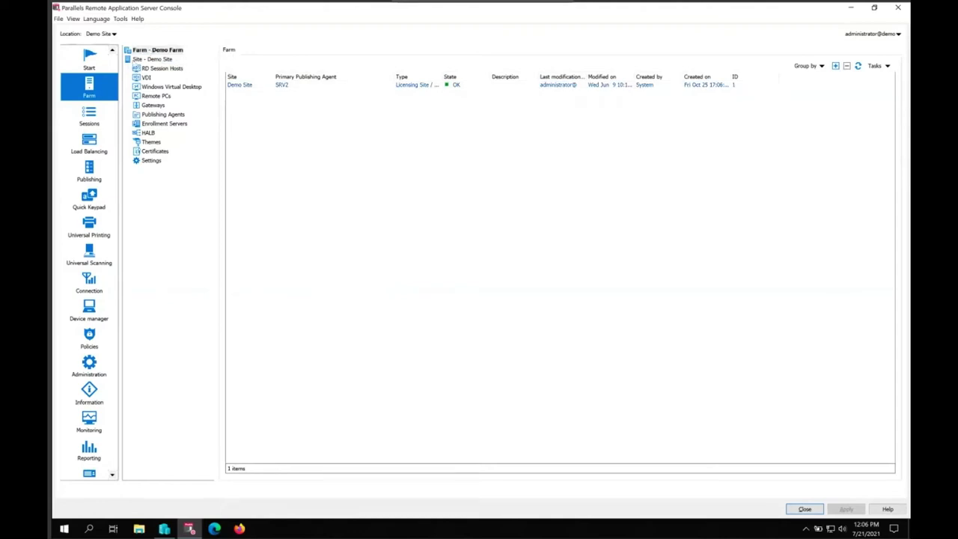
click(147, 60)
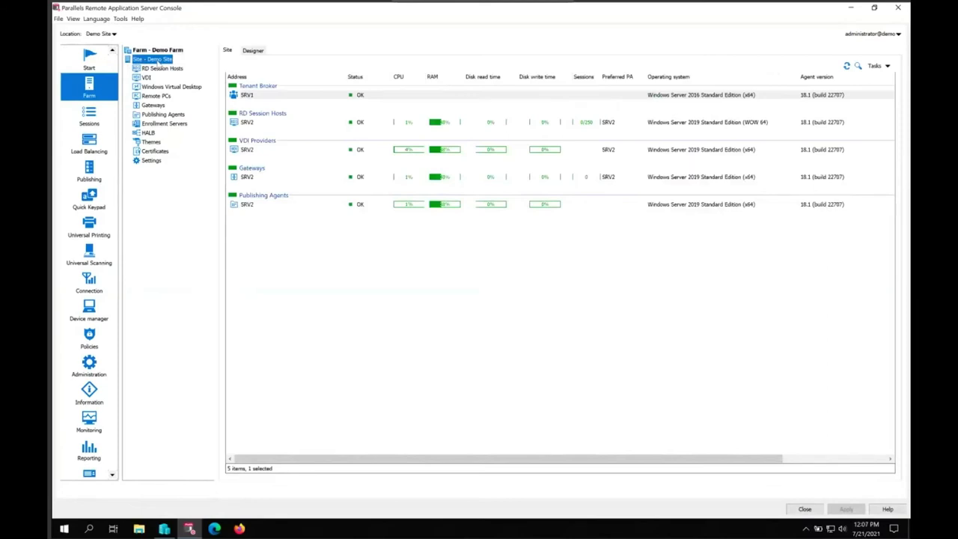
right_click(153, 60)
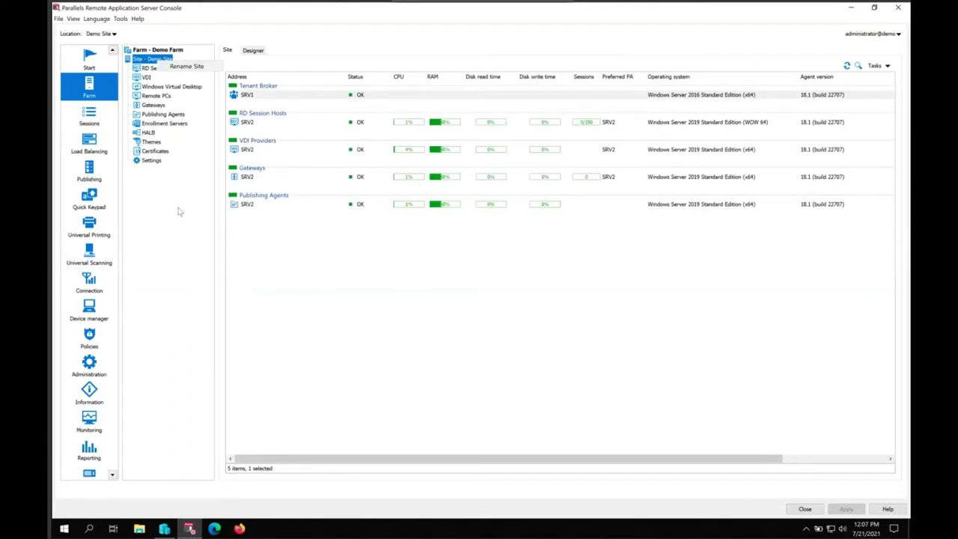
click(329, 274)
click(335, 271)
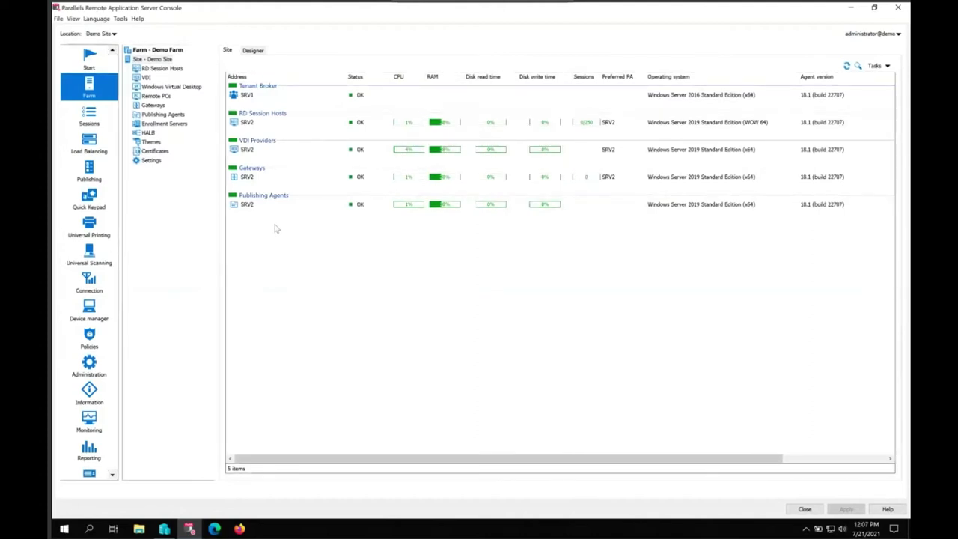
Examine the Demo Site's servers by role: Tenant Broker, RD Session Hosts, VDI Providers, Gateways and Publishing Agents.
click(245, 127)
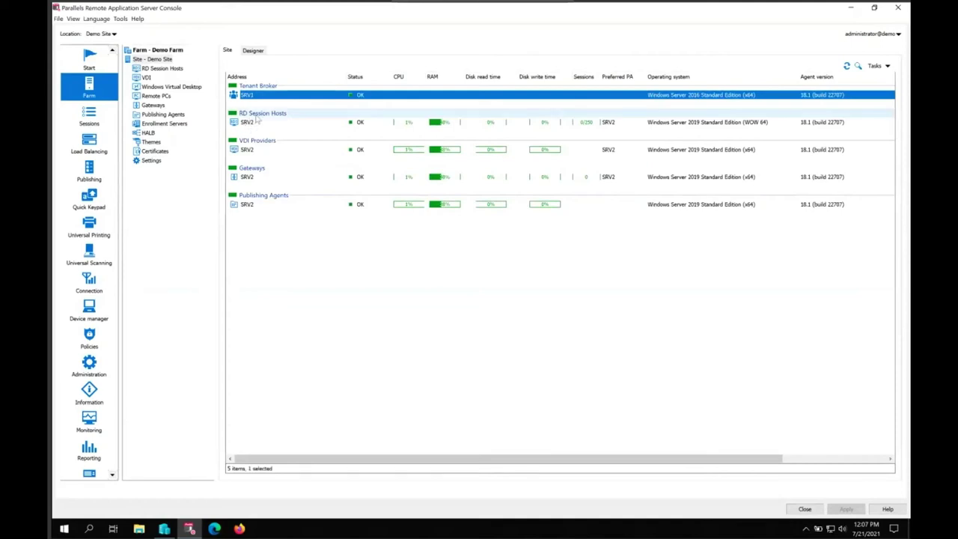
click(260, 121)
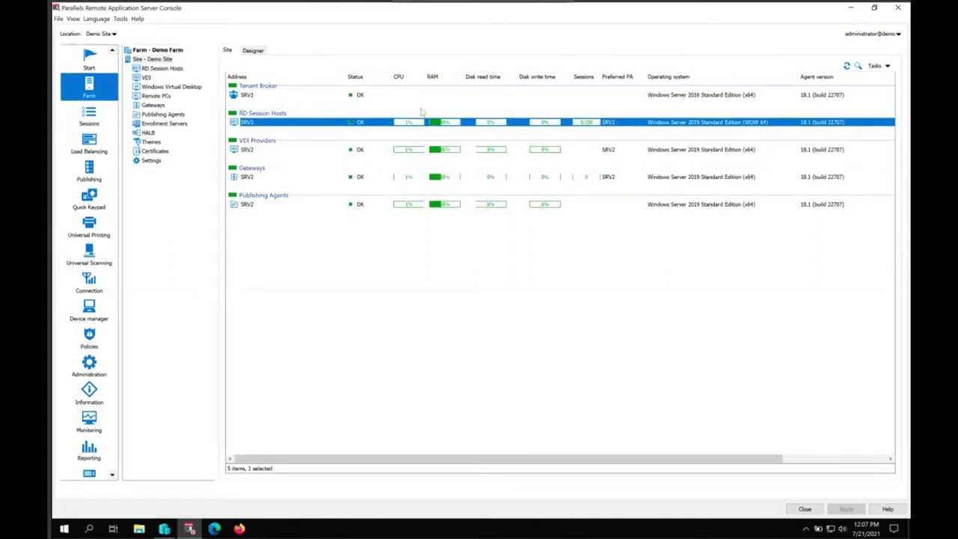
click(246, 152)
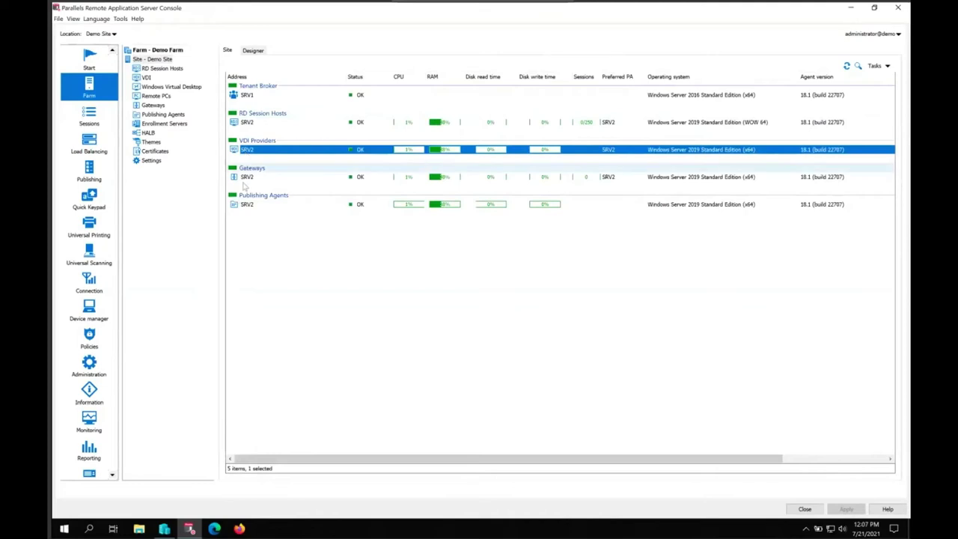
click(247, 180)
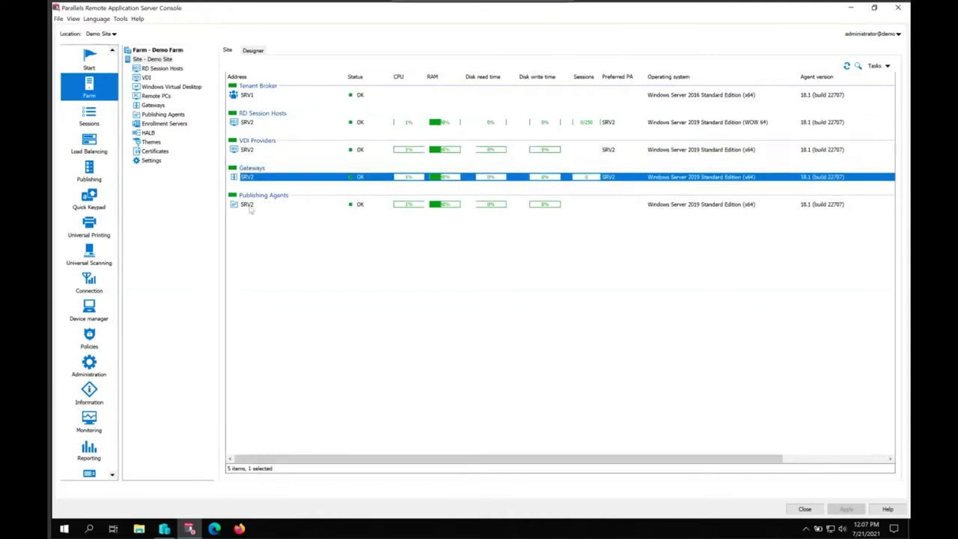
click(250, 208)
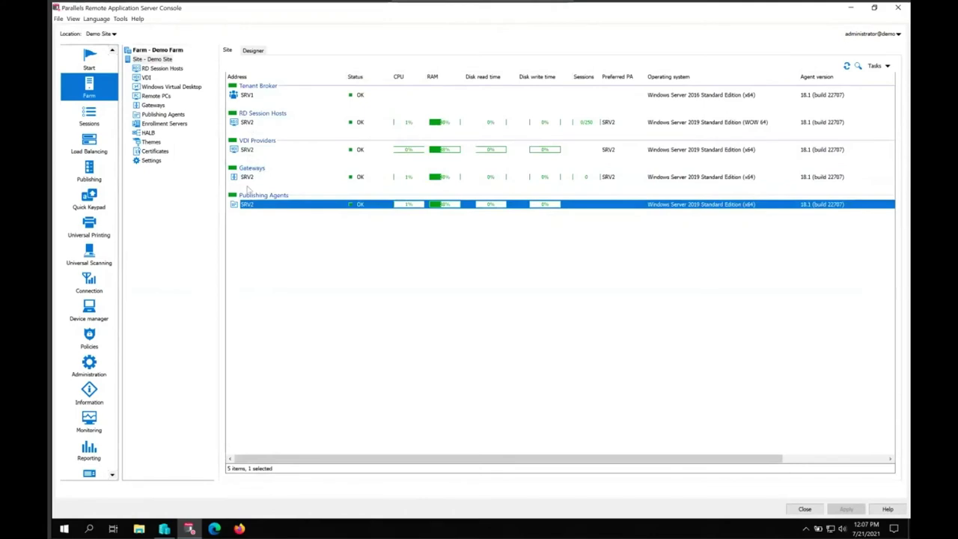
View the Demo Site's Designer diagram and inspect its Terminal Servers and Virtual Desktop Hosts components.
click(253, 50)
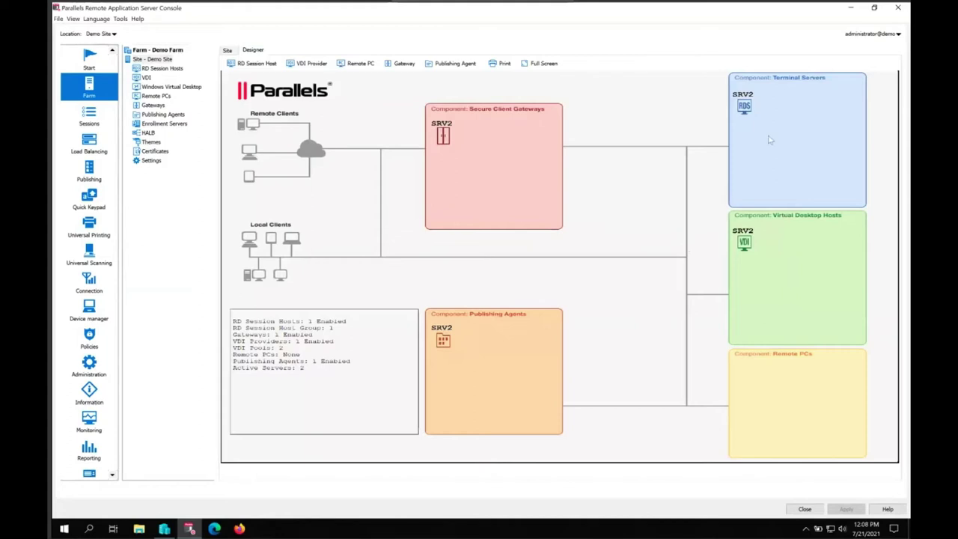
click(744, 107)
click(744, 241)
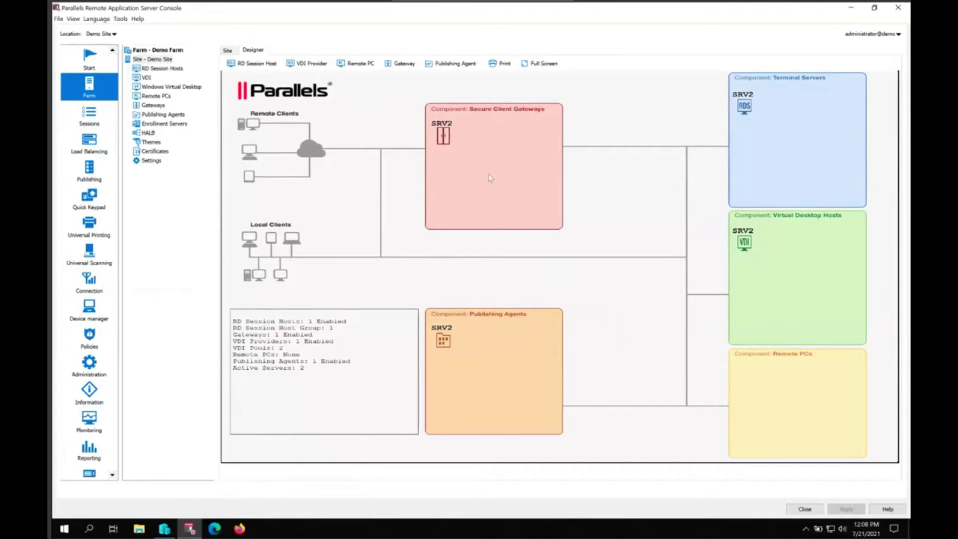
Switch to Microsoft Edge and open the stark-themed Parallels HTML5 Client login page at 10.211.55.102/RASHTML5Gateway.
key(super+d)
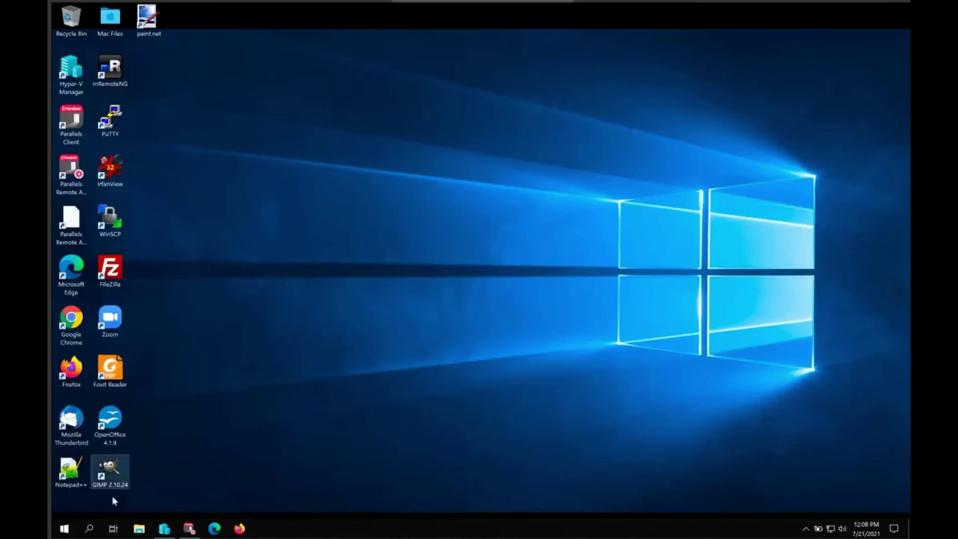
click(214, 529)
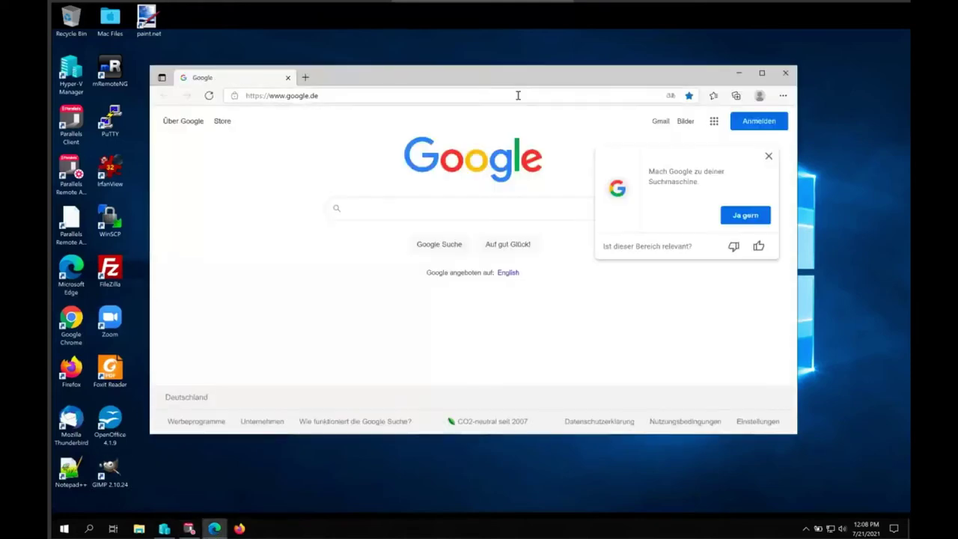
click(517, 95)
text(lo)
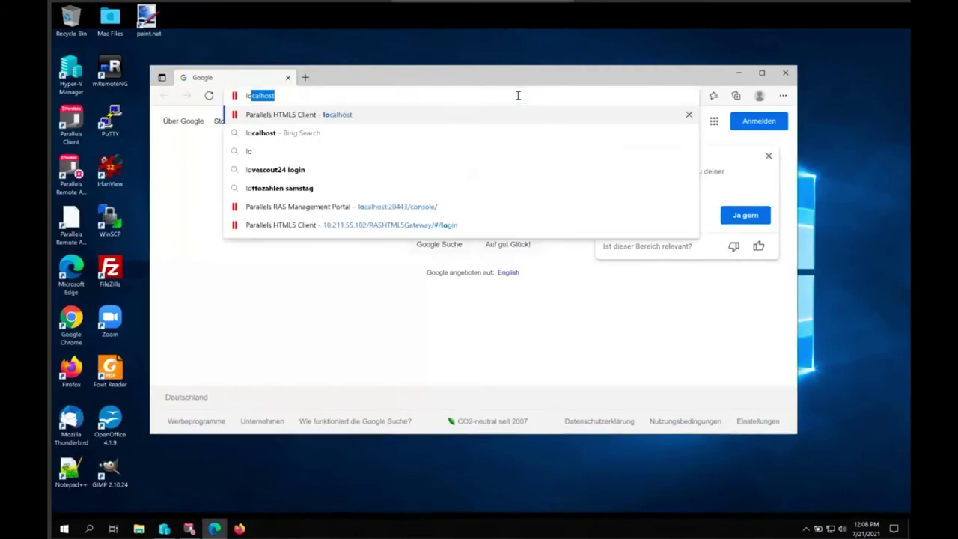
key(Return)
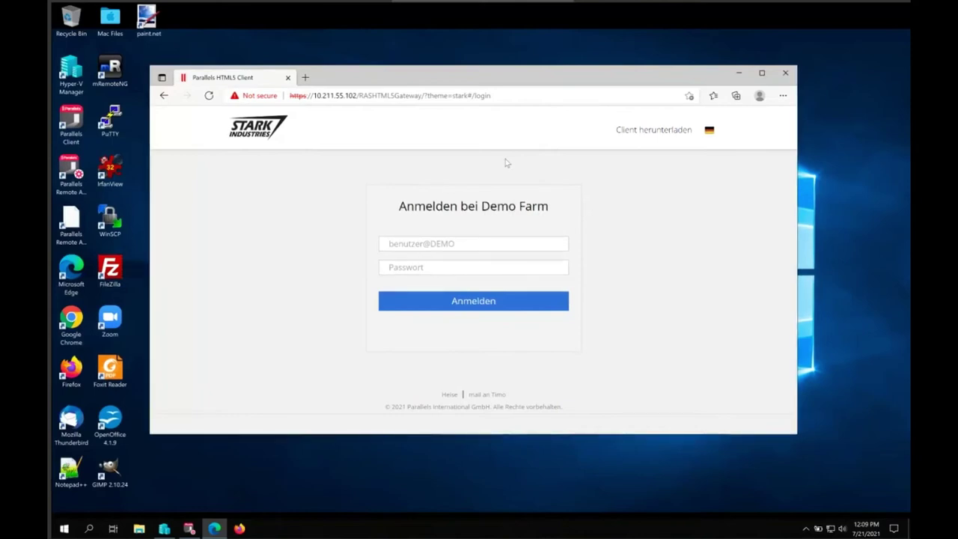
Sign in to Demo Farm by entering the demo user's name and the account password.
click(482, 242)
text(tom)
key(Tab)
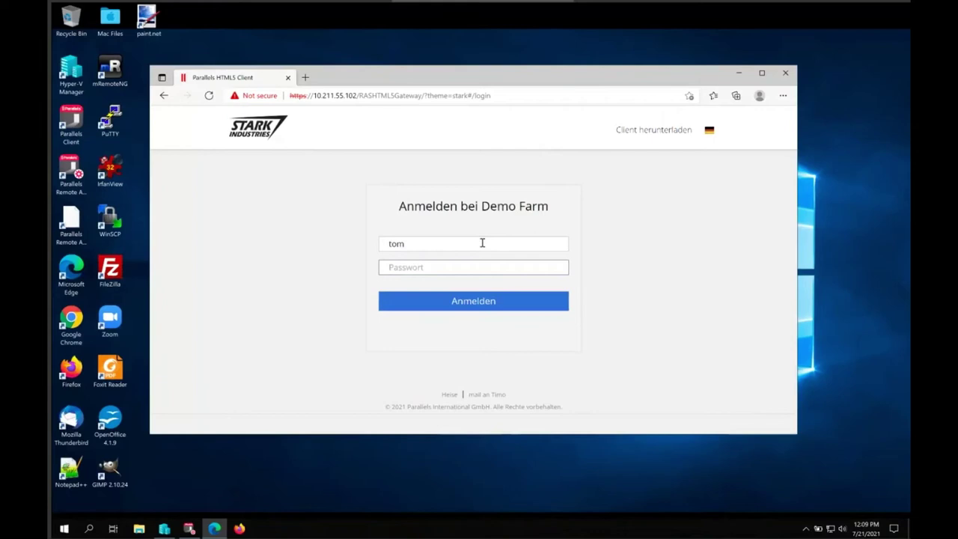
text(**********)
key(Return)
key(Escape)
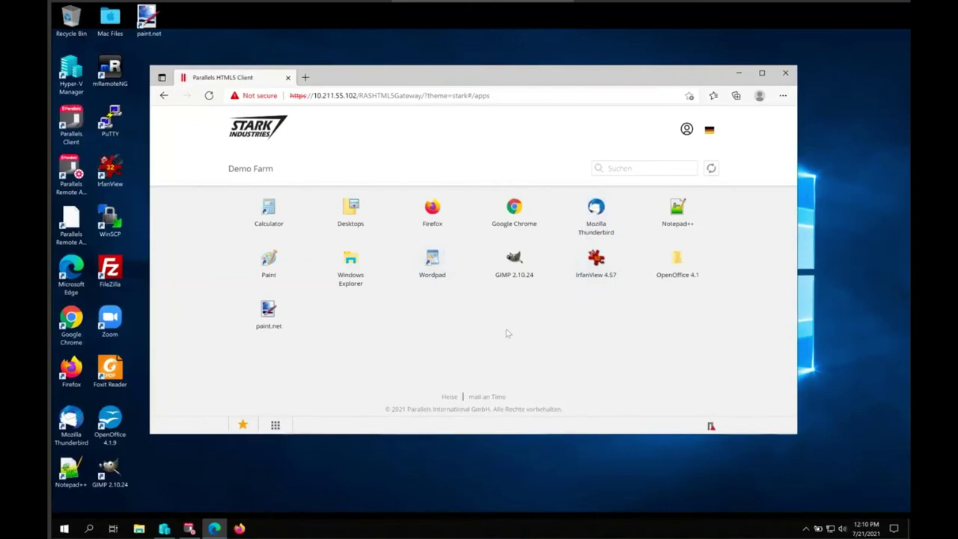
Launch the published Paint app and brush a looping black scribble onto the blank canvas.
click(268, 267)
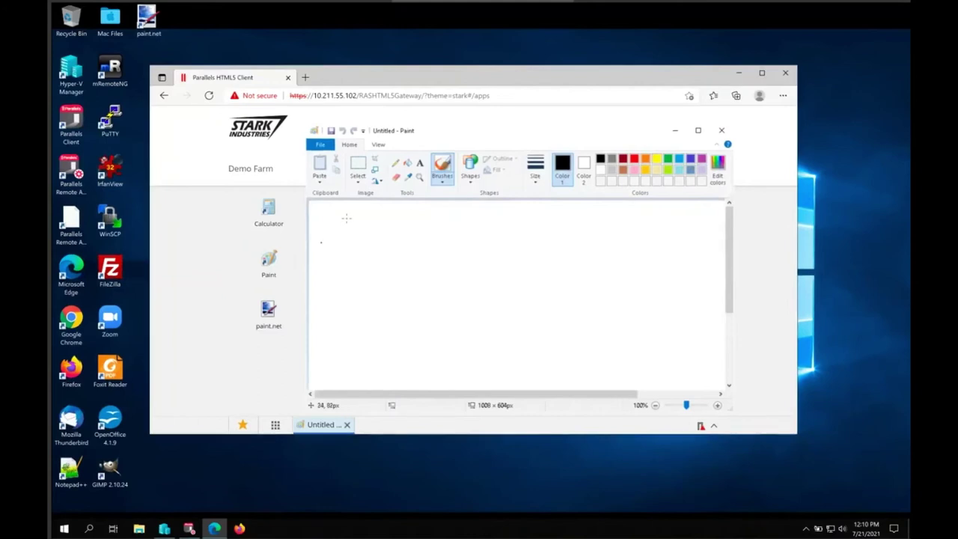
mouse_move(432, 135)
mouse_down()
mouse_move(388, 162)
mouse_move(368, 222)
mouse_move(293, 300)
mouse_move(420, 321)
mouse_move(554, 329)
mouse_move(576, 296)
mouse_move(405, 192)
mouse_move(431, 141)
mouse_up()
mouse_move(477, 304)
mouse_down()
mouse_move(451, 274)
mouse_move(374, 286)
mouse_move(490, 292)
mouse_move(362, 314)
mouse_move(497, 299)
mouse_up()
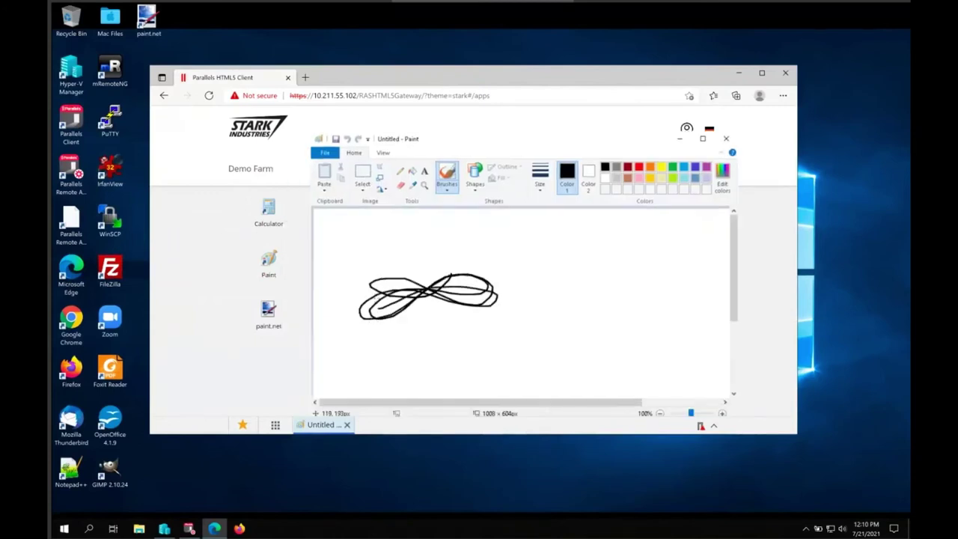
Select a rectangular area around the scribble, about 271 × 171 px, and copy it.
click(362, 176)
mouse_move(355, 250)
mouse_down()
mouse_move(371, 313)
mouse_move(471, 323)
mouse_move(499, 336)
mouse_up()
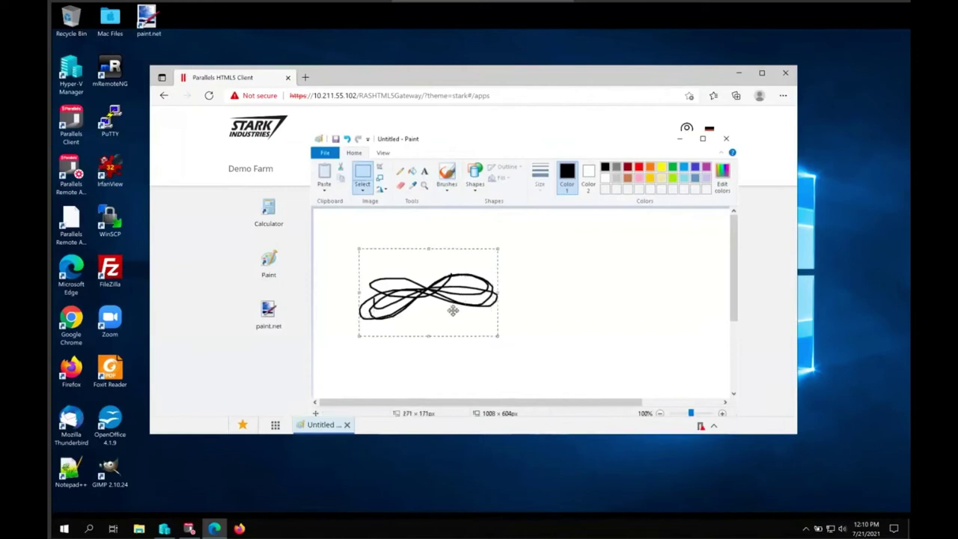
right_click(453, 310)
click(473, 212)
Launch the published Wordpad app and write "Hallo zusammen", the pasted Paint scribble and "weiter so..." on successive lines.
click(275, 424)
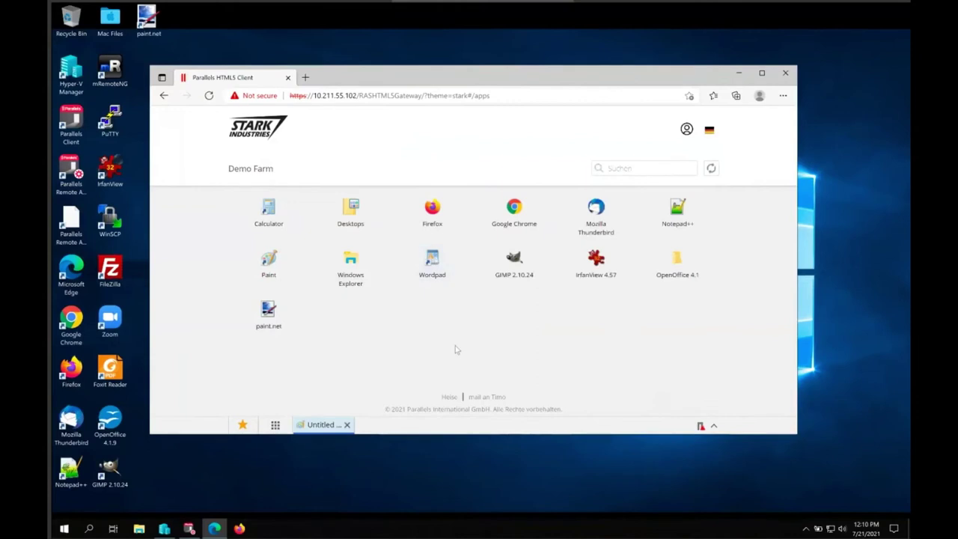
text(Hallo zusammen)
key(Return)
key(ctrl+v)
text(we)
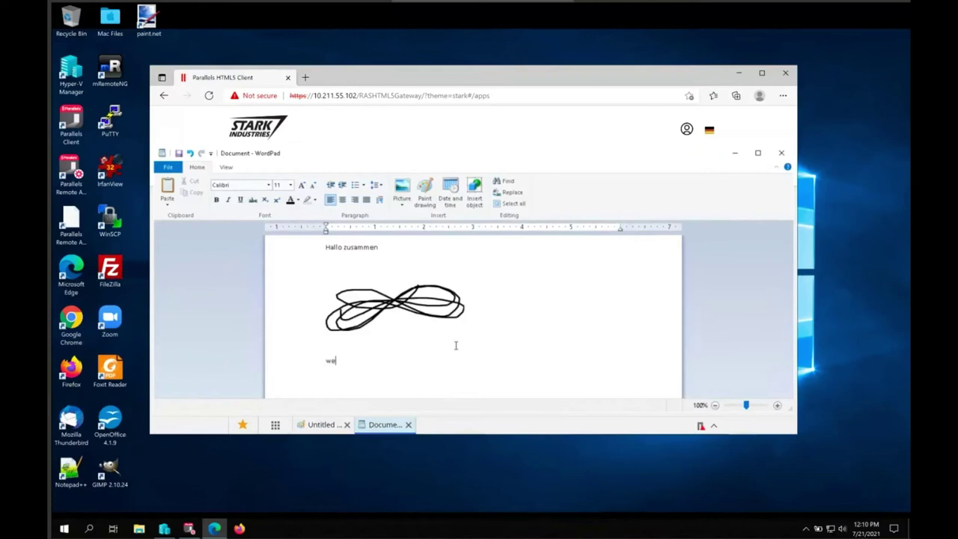
text(iter so...)
key(Return)
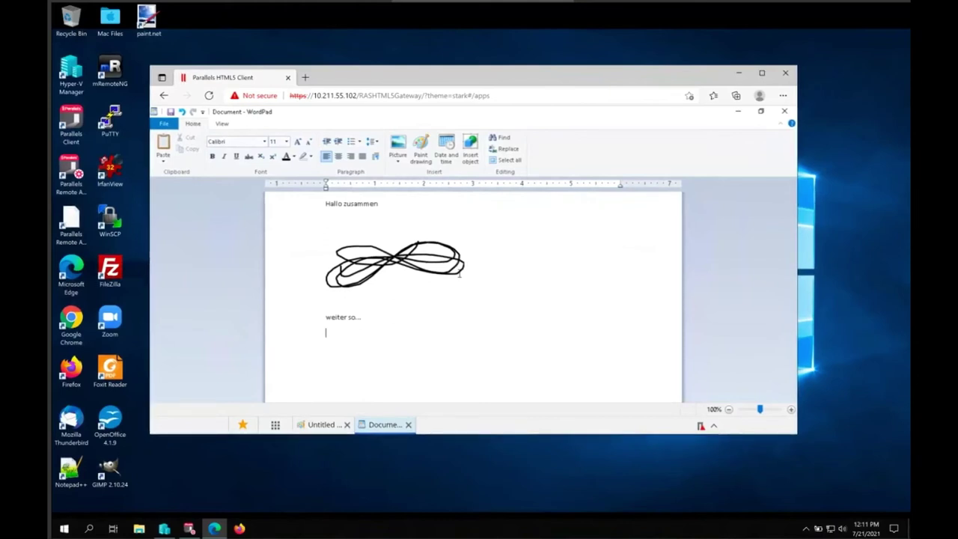
Switch between the running Paint and WordPad windows and return to the published app list.
click(326, 424)
click(378, 424)
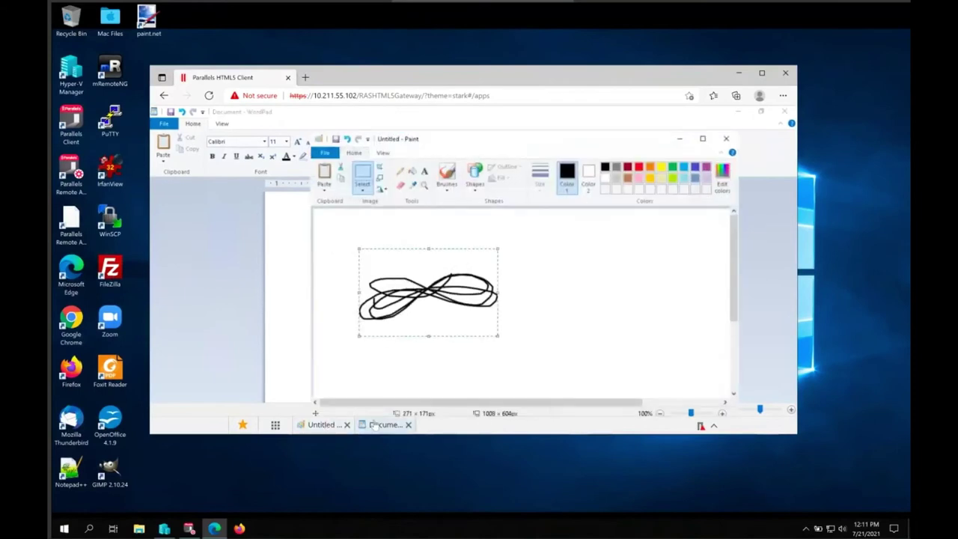
click(275, 424)
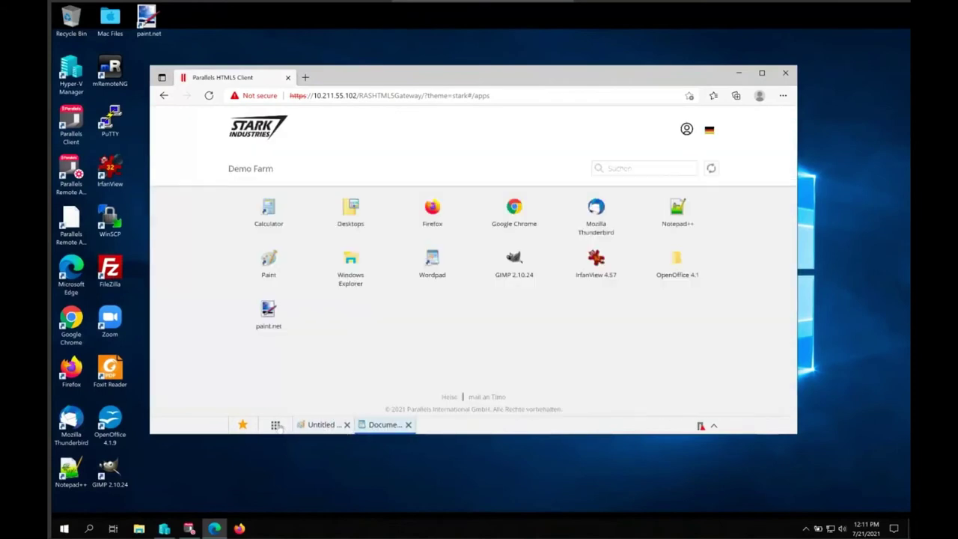
Open the RDSH desktop from the Desktops folder, look over its Start menu, and close the desktop session's tab.
click(348, 214)
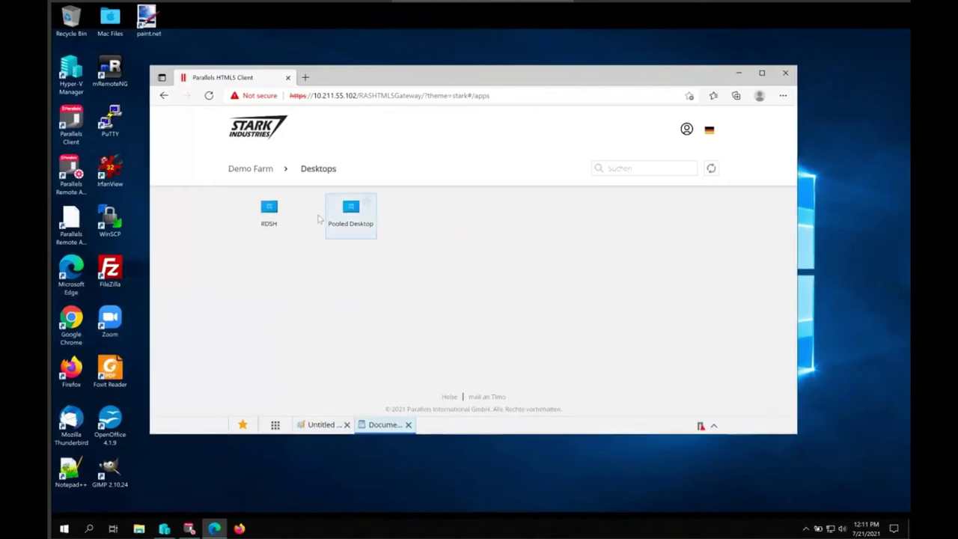
click(270, 223)
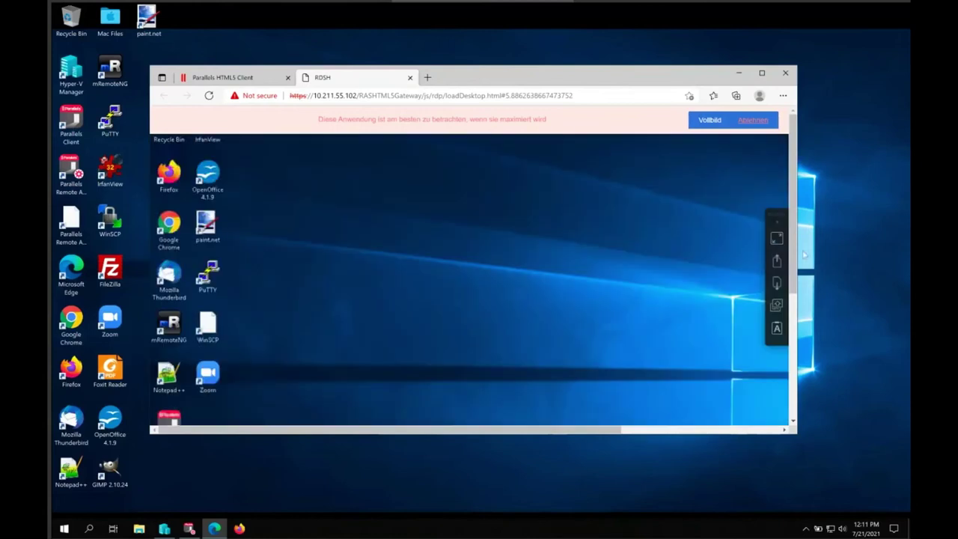
drag(795, 262, 796, 400)
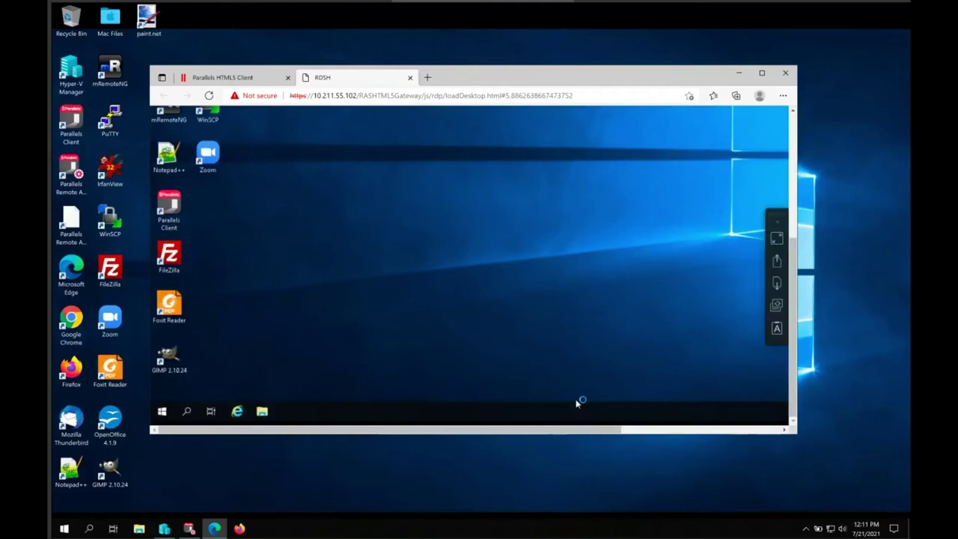
click(162, 411)
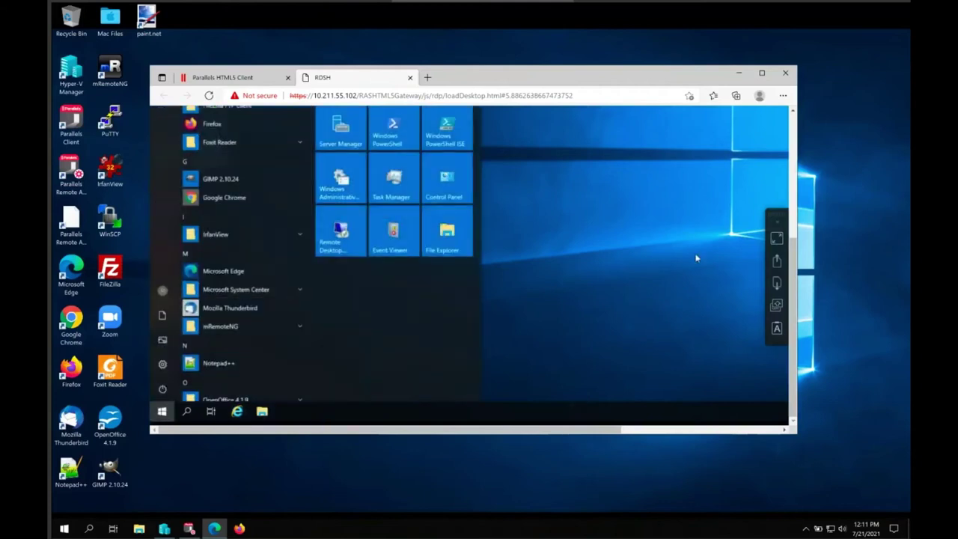
scroll(748, 247, up, 2)
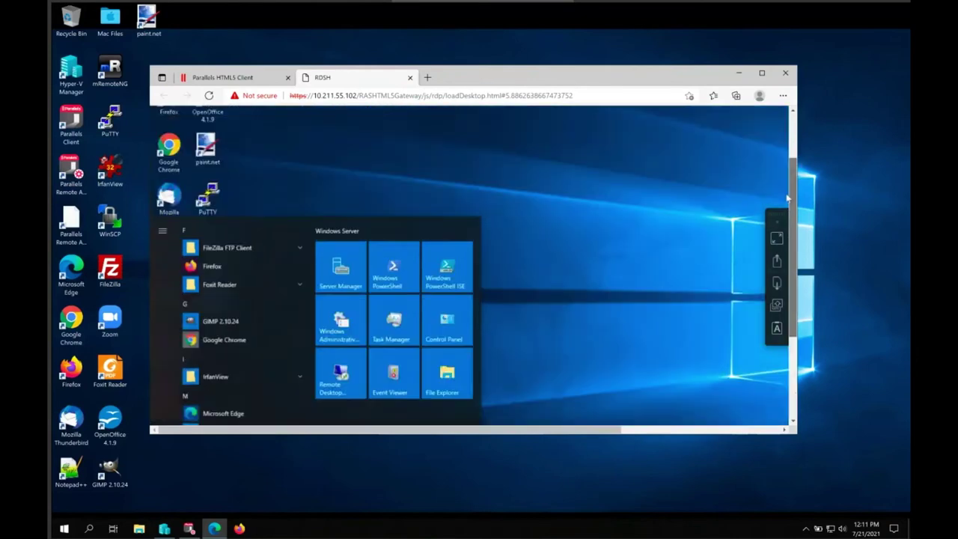
click(615, 252)
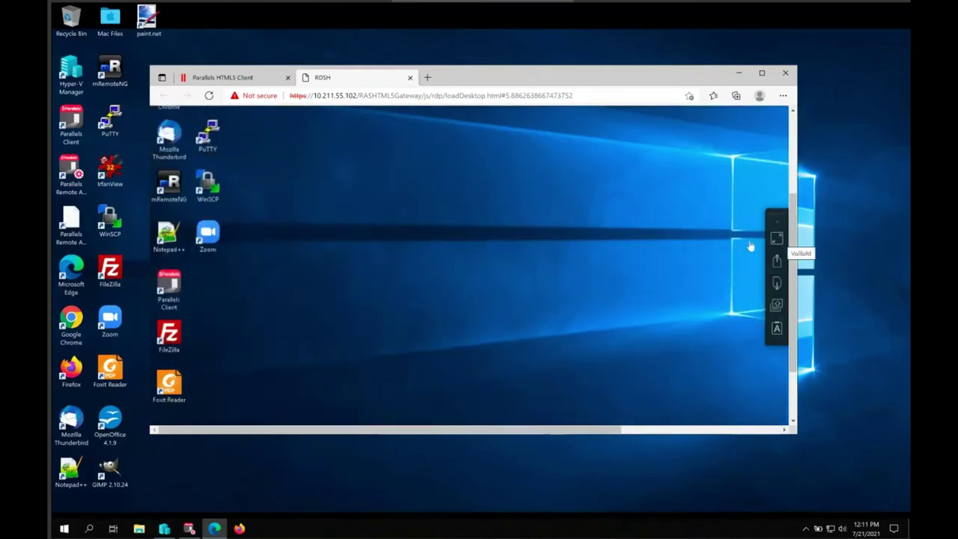
click(409, 77)
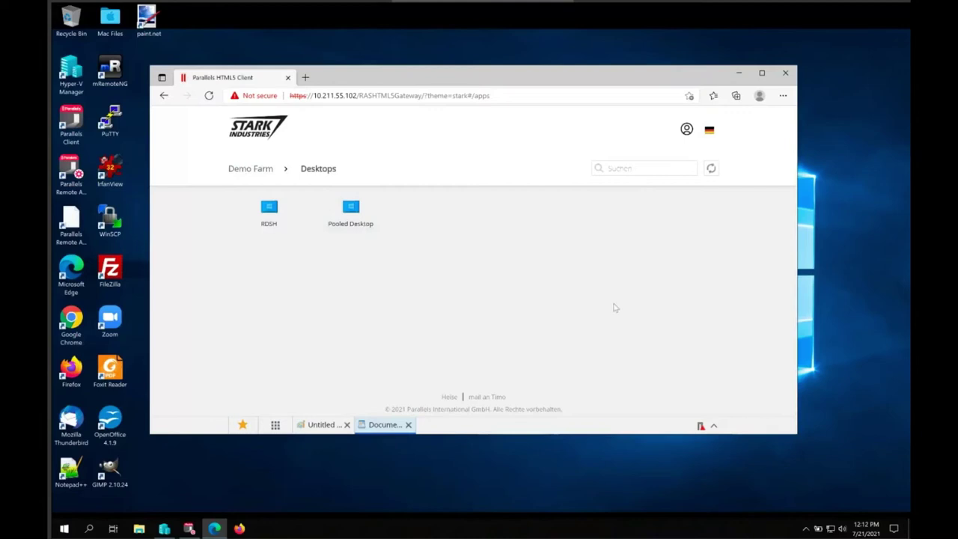
Open the Parallels Client download page for the signed-in account and examine the installation steps and manual connection settings.
click(687, 134)
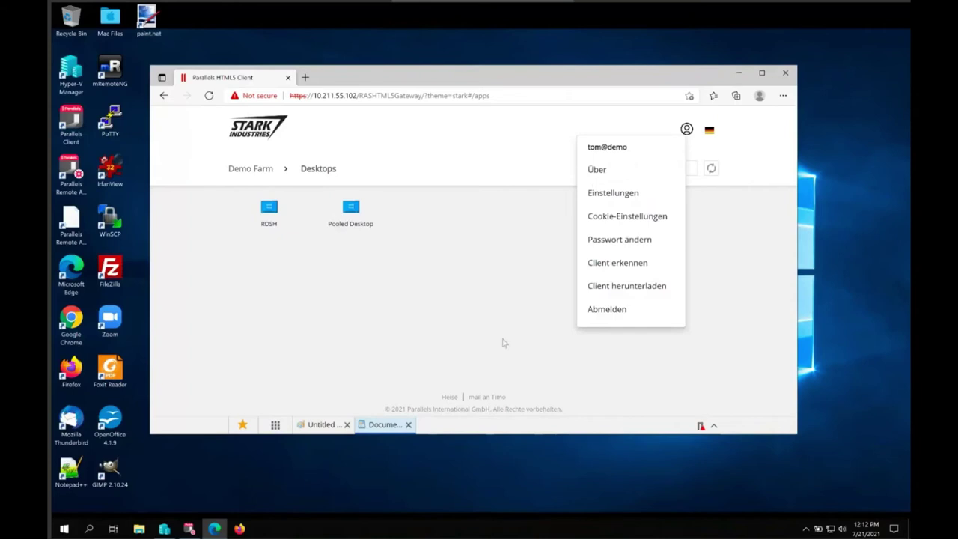
click(605, 288)
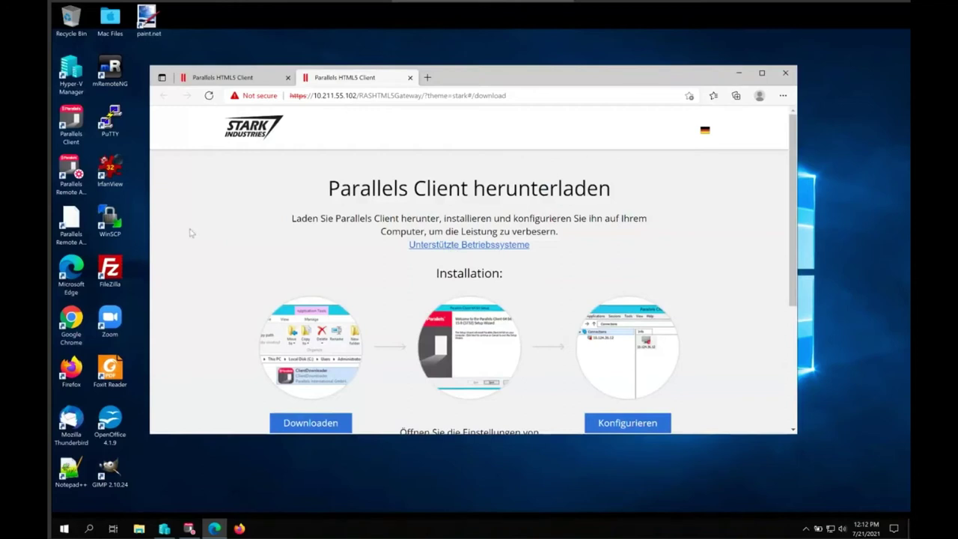
scroll(204, 304, down, 1)
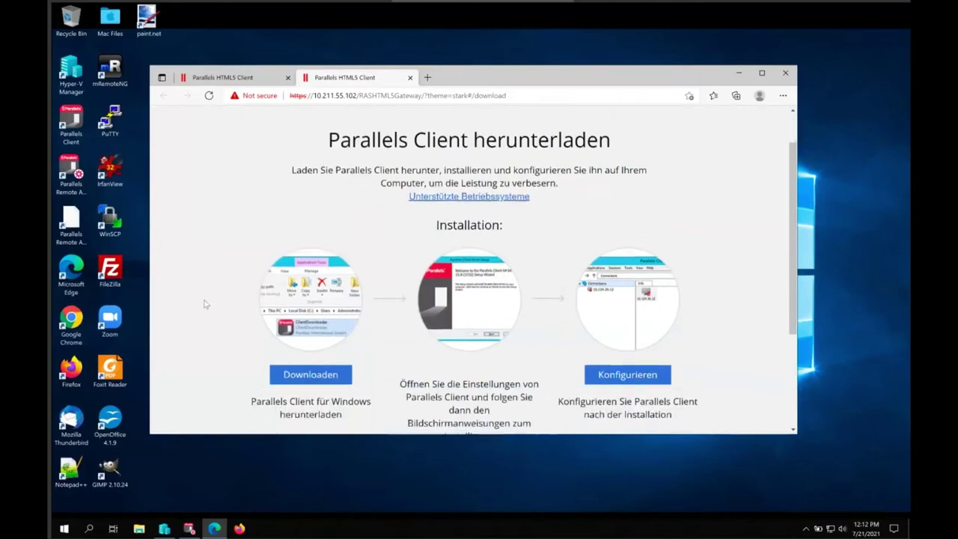
scroll(204, 304, down, 1)
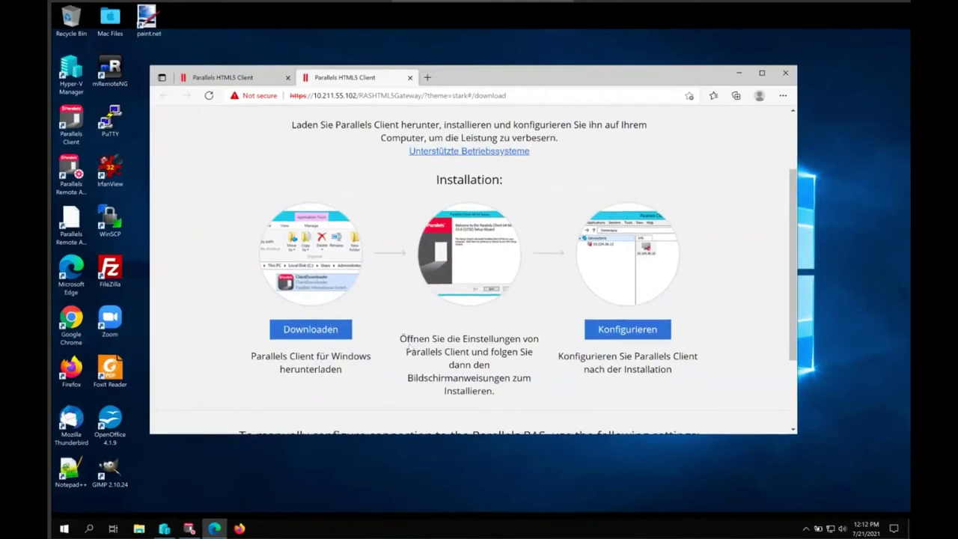
scroll(477, 359, down, 1)
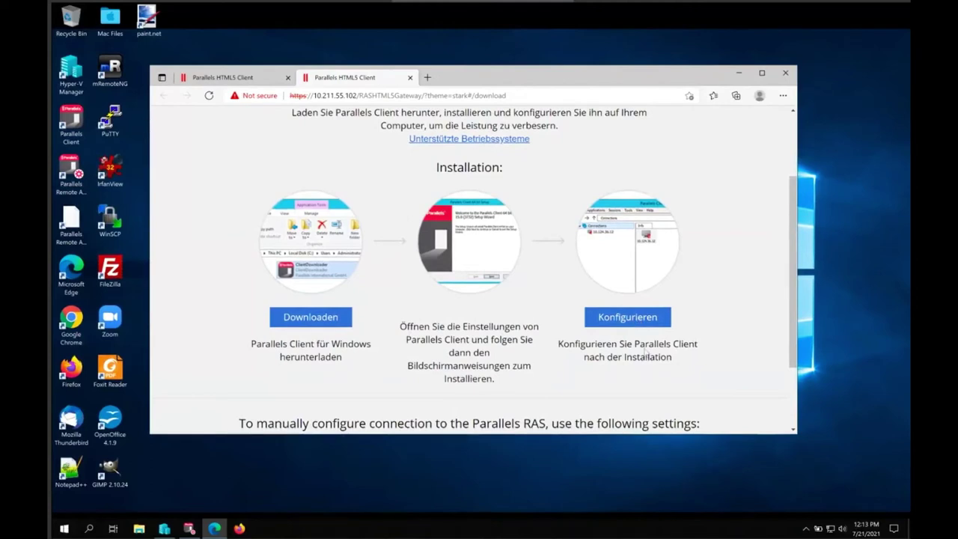
scroll(644, 352, down, 3)
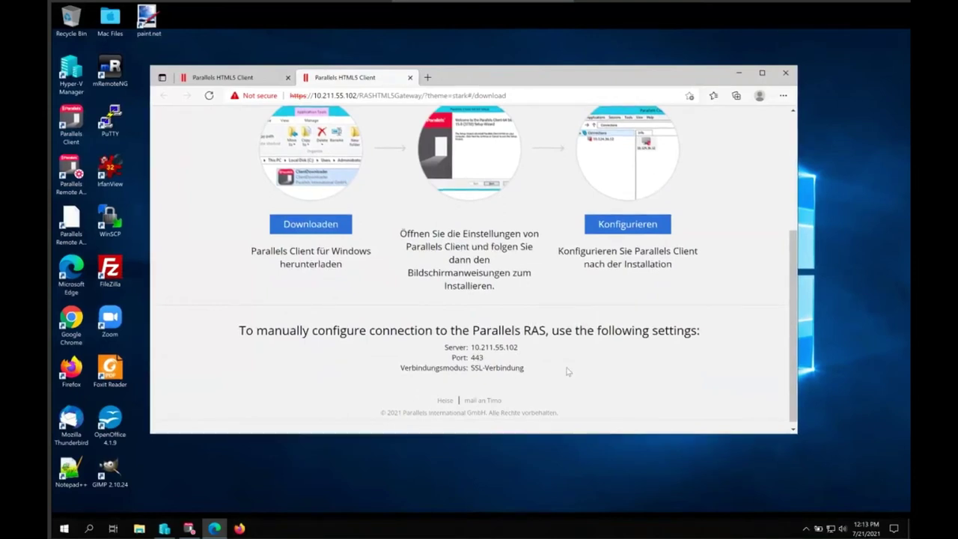
scroll(603, 359, up, 1)
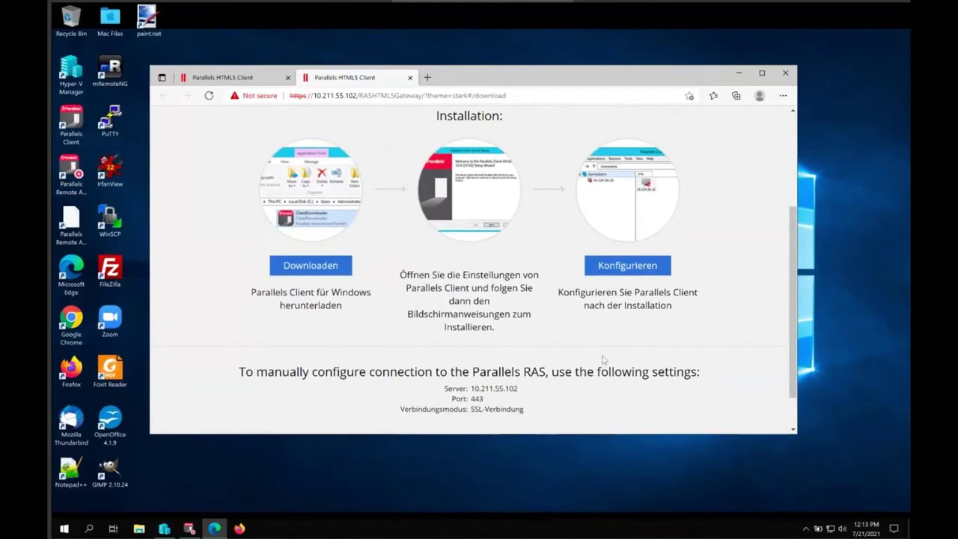
scroll(500, 309, up, 3)
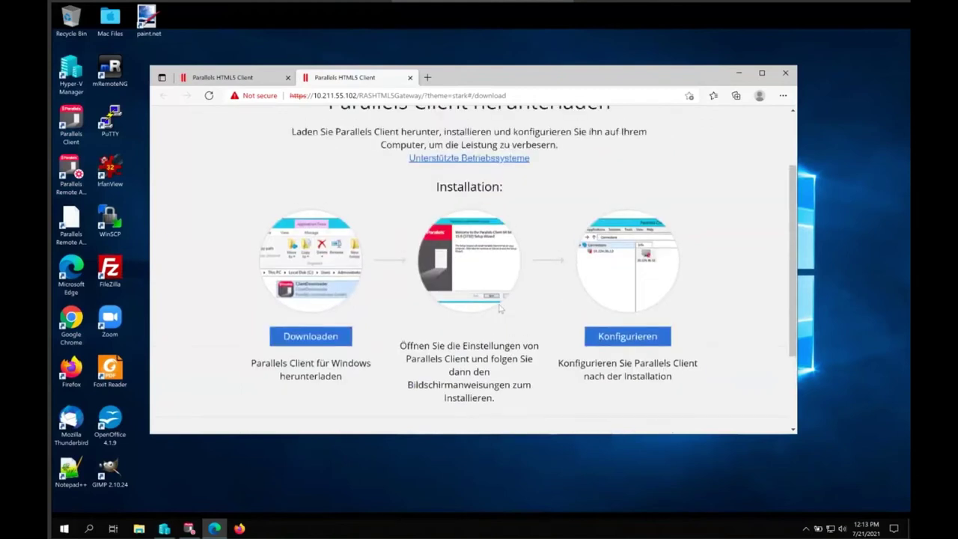
scroll(500, 309, up, 1)
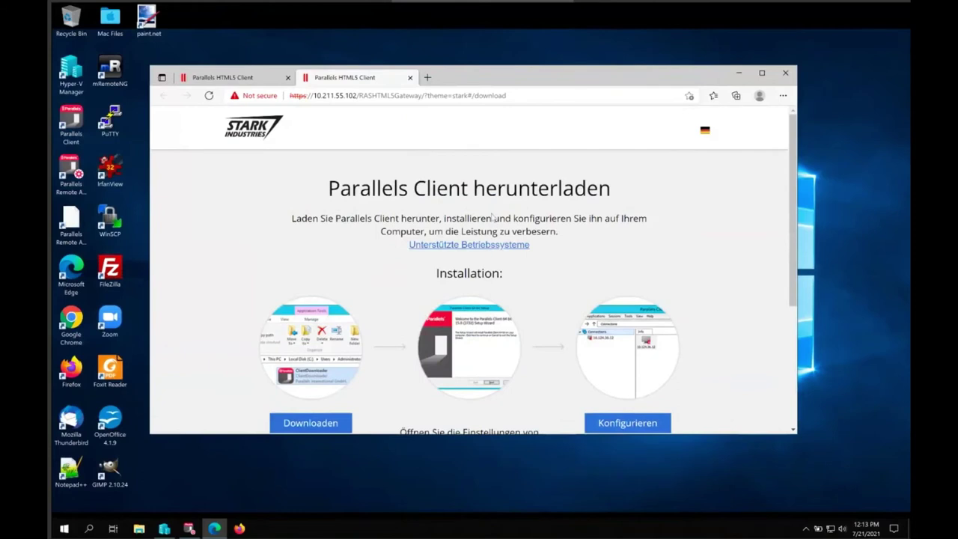
Open the supported operating systems page and look through the client installers for Windows, Mac, Linux, iOS, Android and Chrome.
click(484, 247)
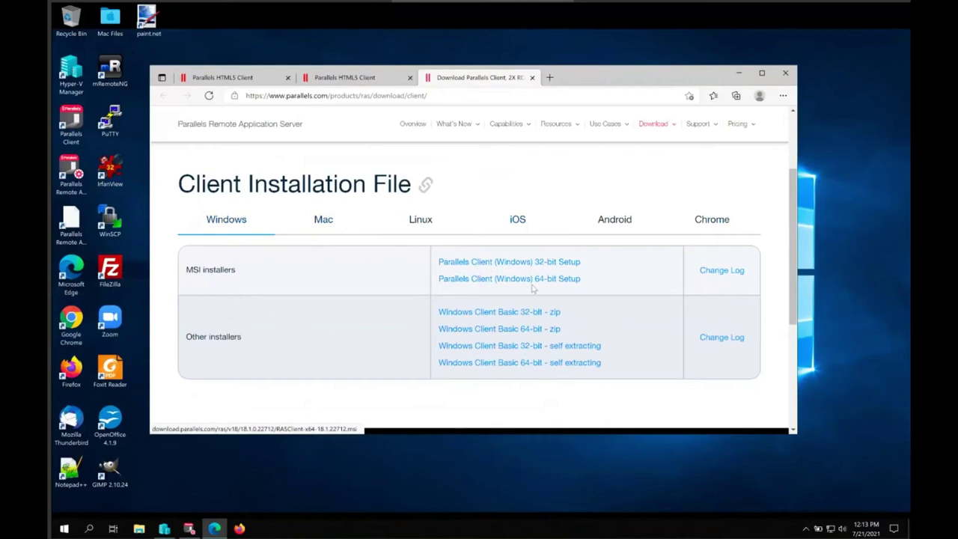
click(332, 223)
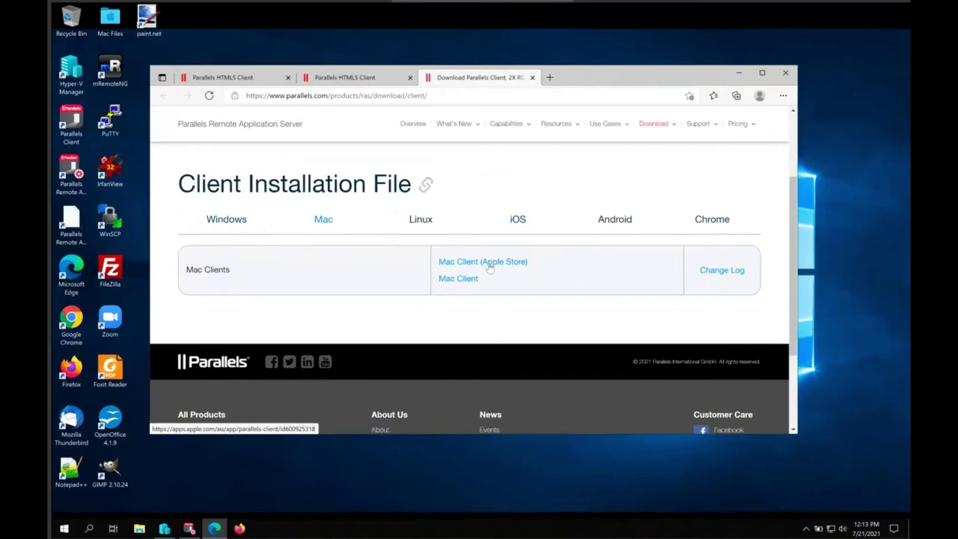
click(421, 222)
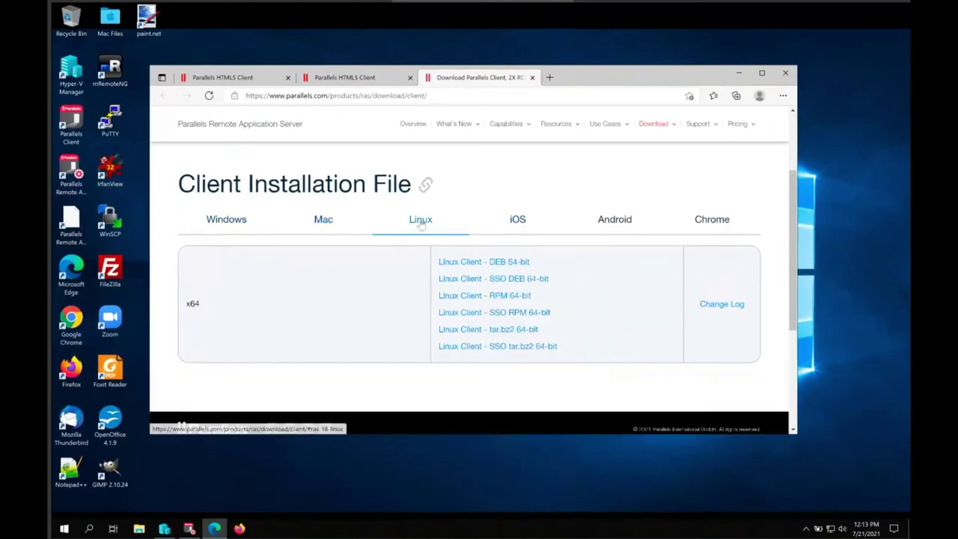
click(518, 221)
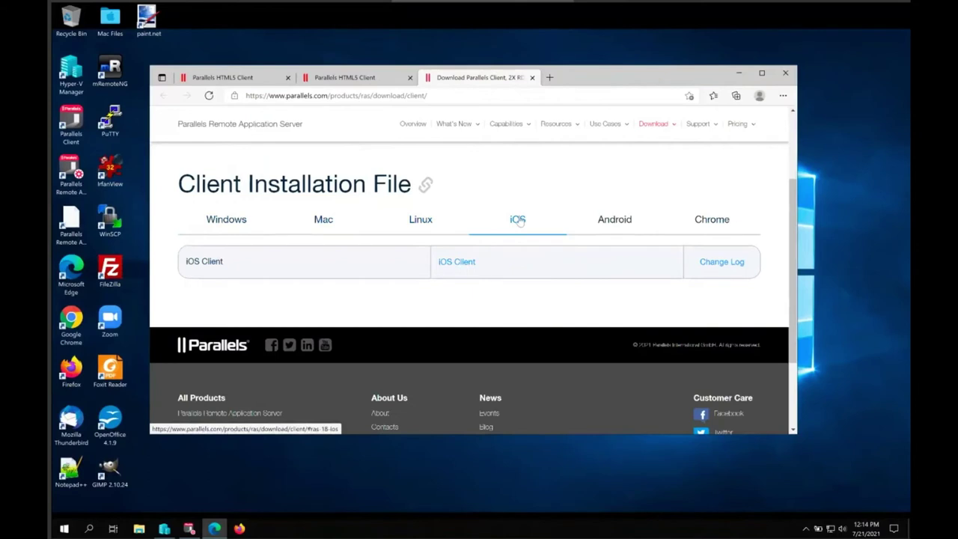
click(599, 223)
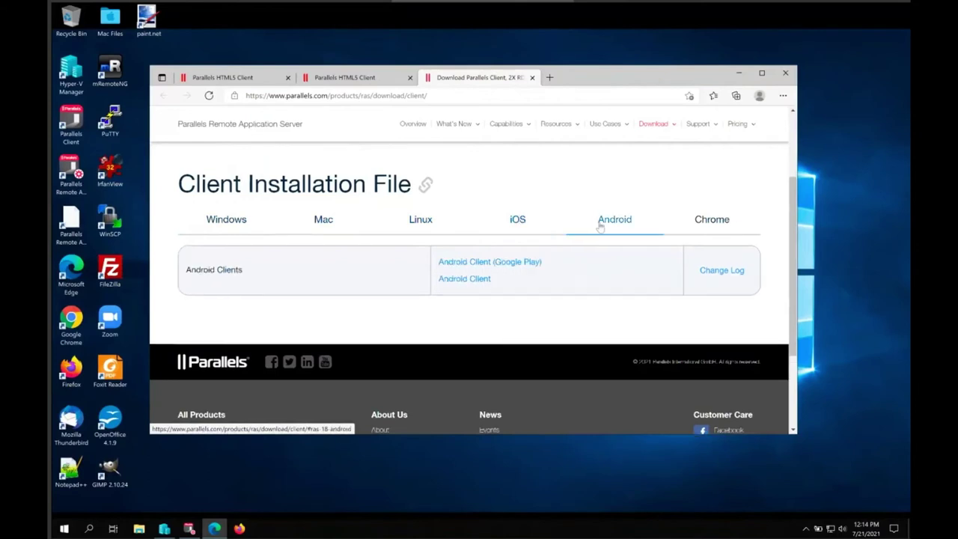
click(711, 222)
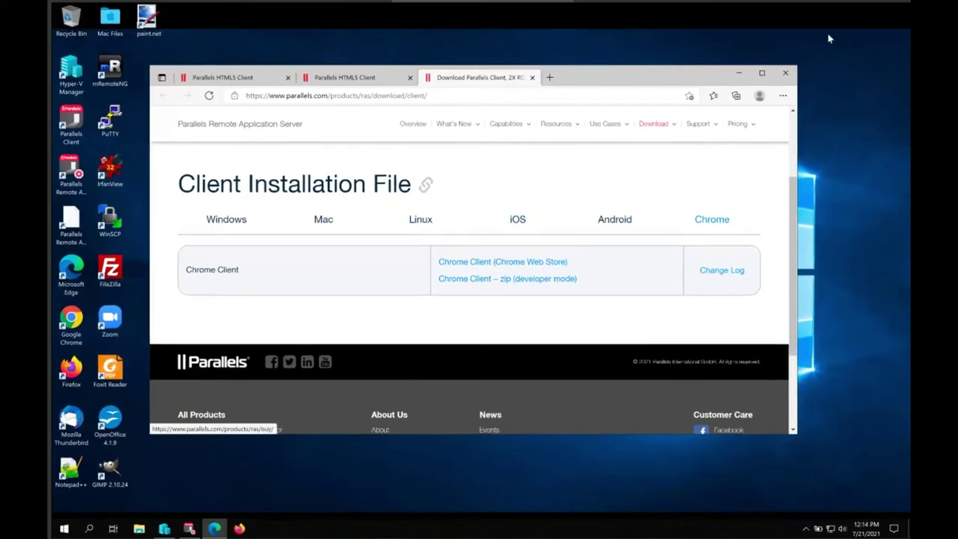
Close the whole browser, leaving the web client, and switch to the Parallels Client window on the Mac.
click(786, 74)
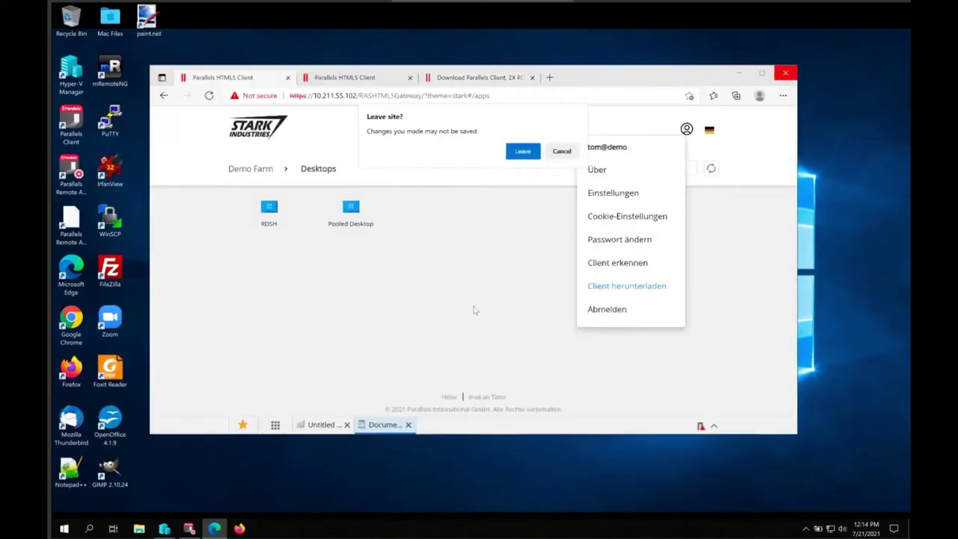
click(513, 157)
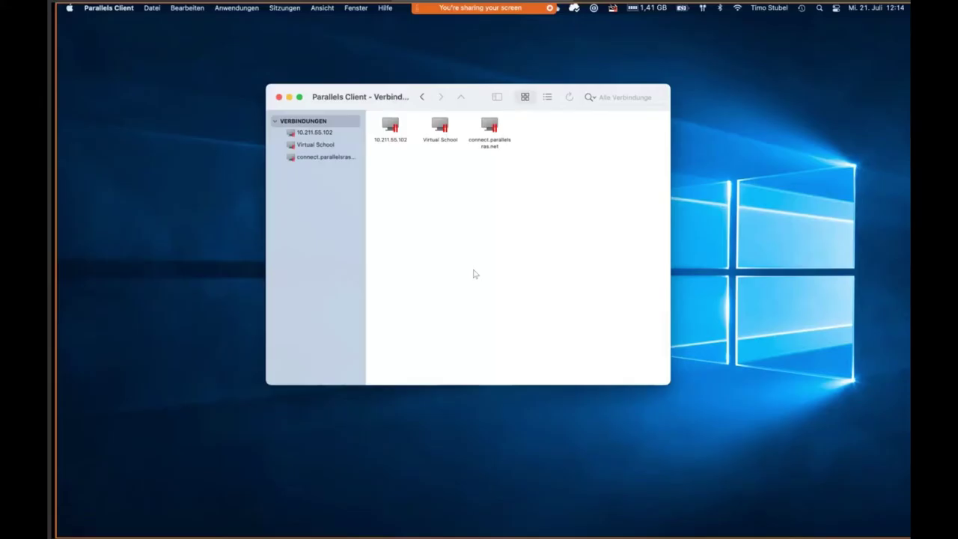
drag(339, 104, 341, 130)
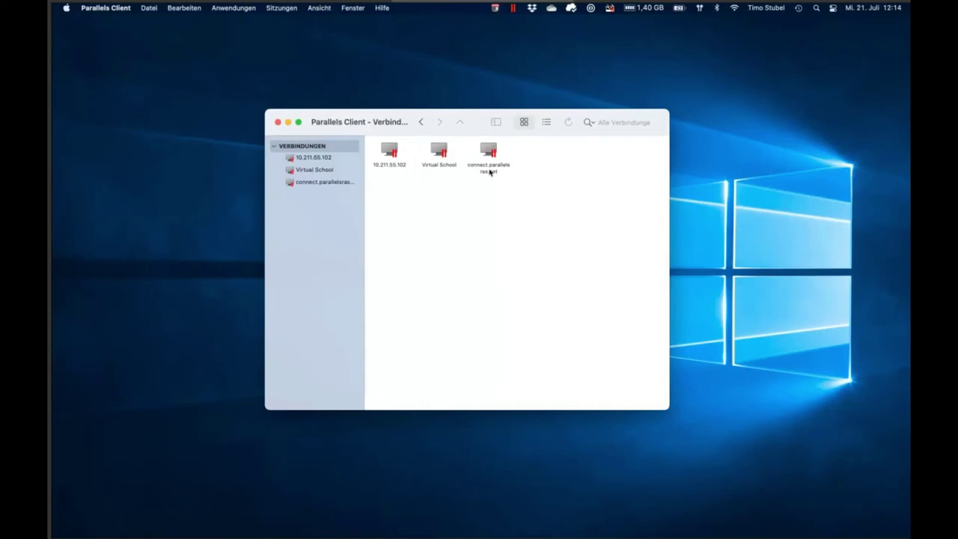
Review the connection properties of 10.211.55.102, including its primary connection and port, and close them without saving.
click(389, 158)
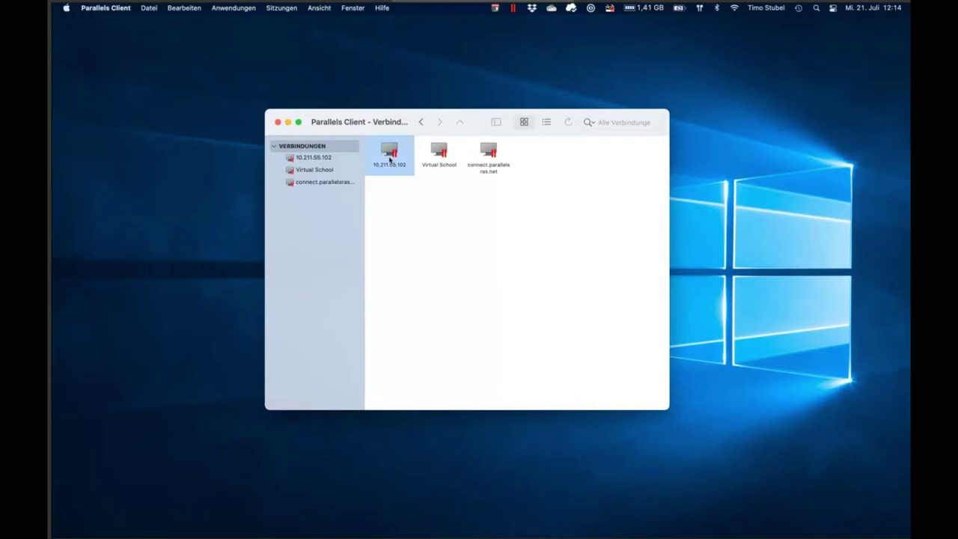
right_click(389, 159)
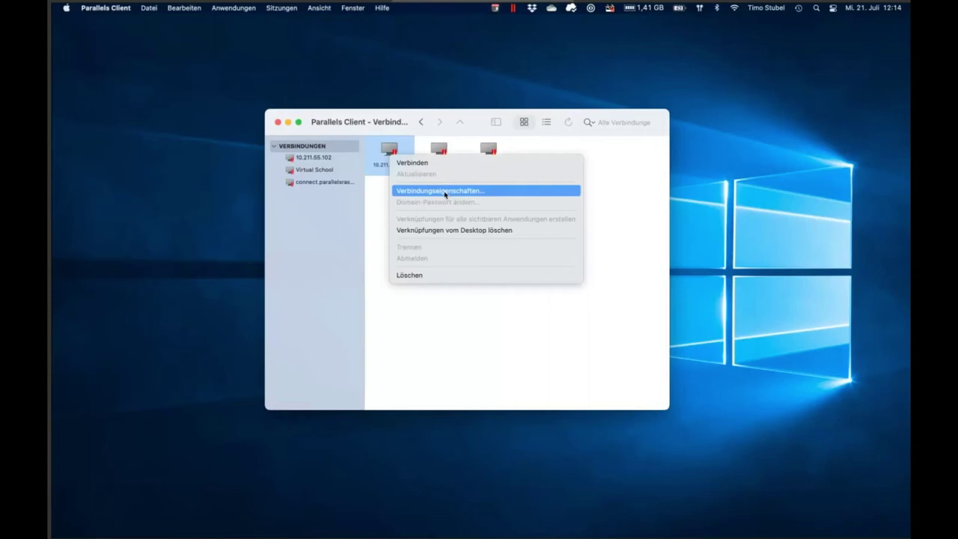
click(444, 192)
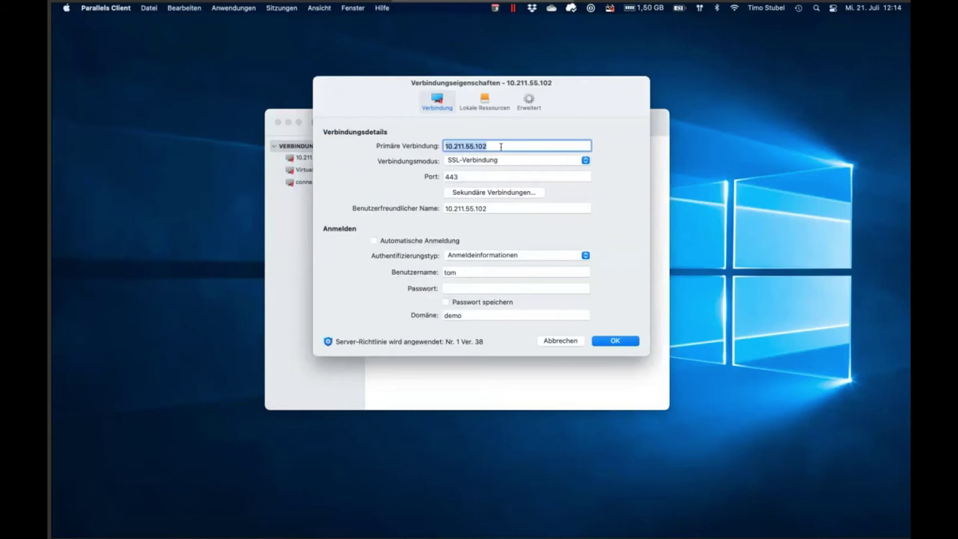
click(473, 176)
click(555, 341)
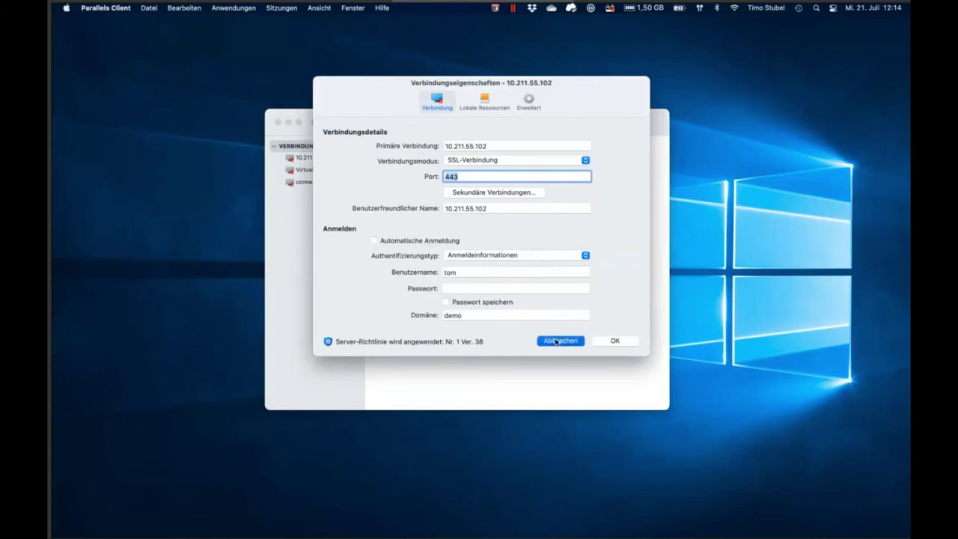
Connect to 10.211.55.102 and sign in with the account password.
double_click(394, 159)
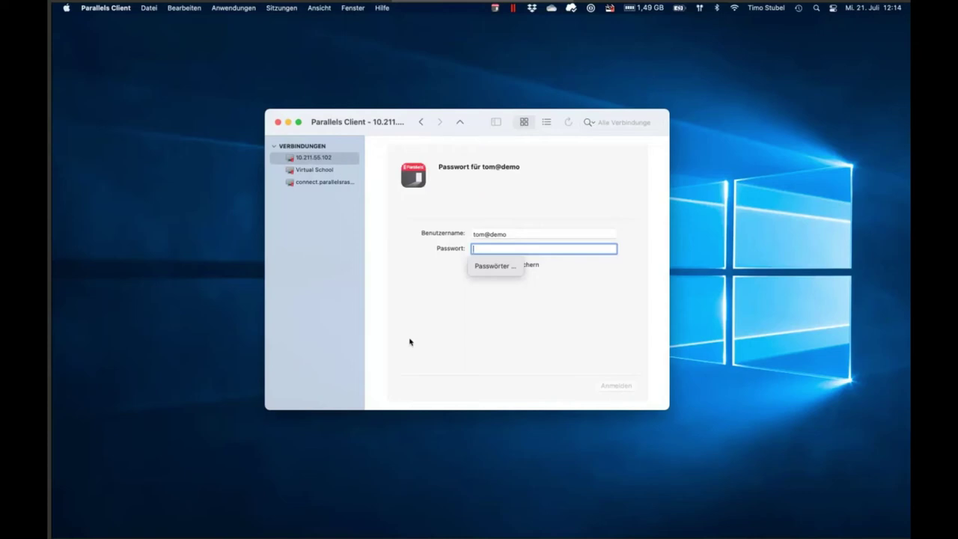
text(•••••)
key(Return)
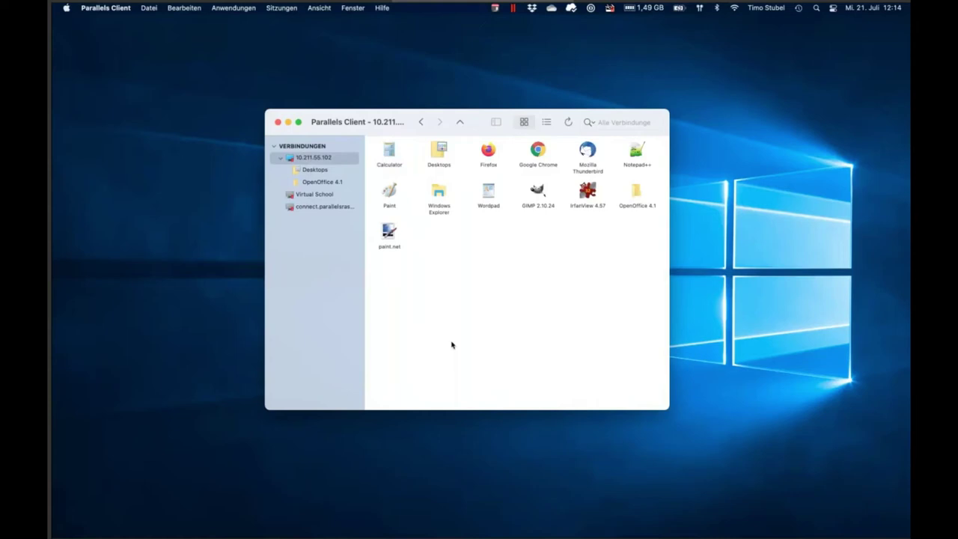
Launch the published Wordpad app from the Parallels Client and continue past the server certificate check.
drag(355, 128, 295, 125)
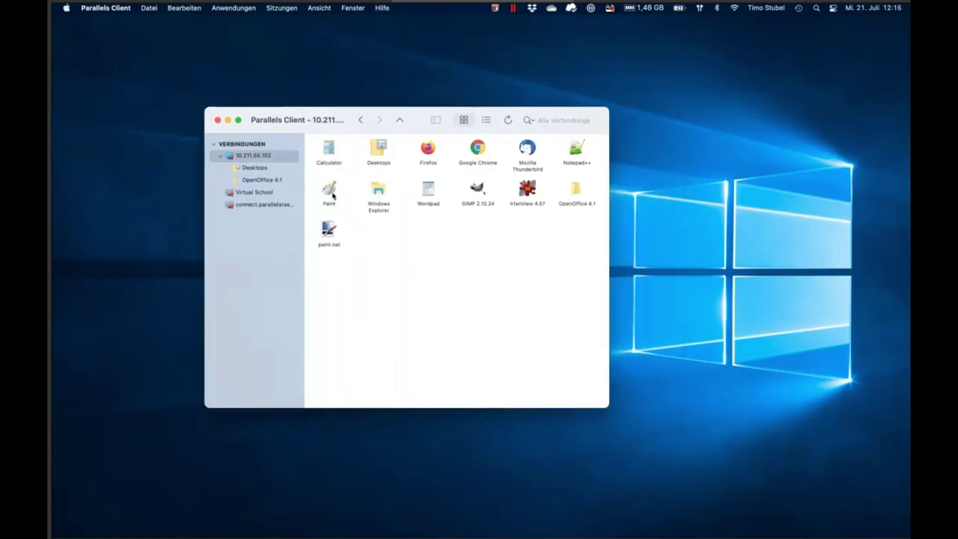
double_click(429, 195)
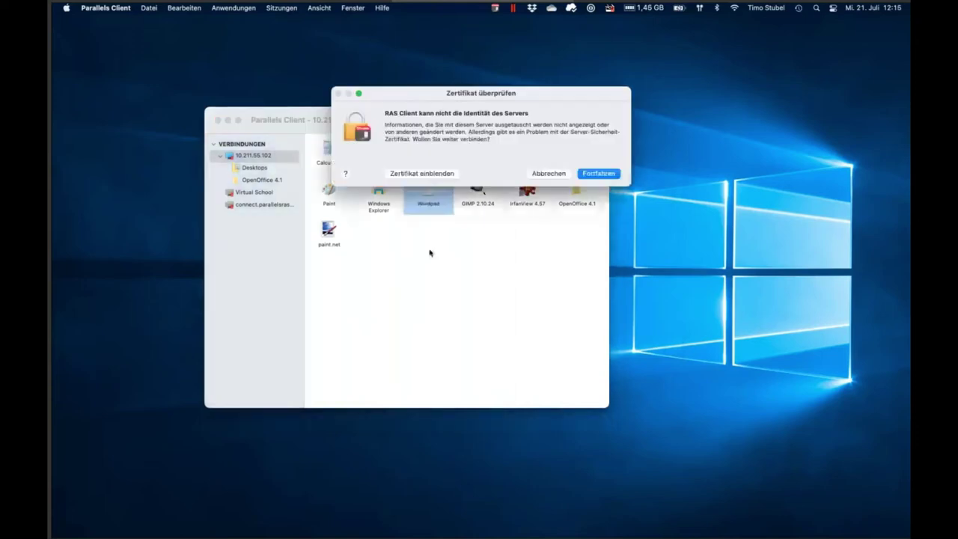
click(600, 174)
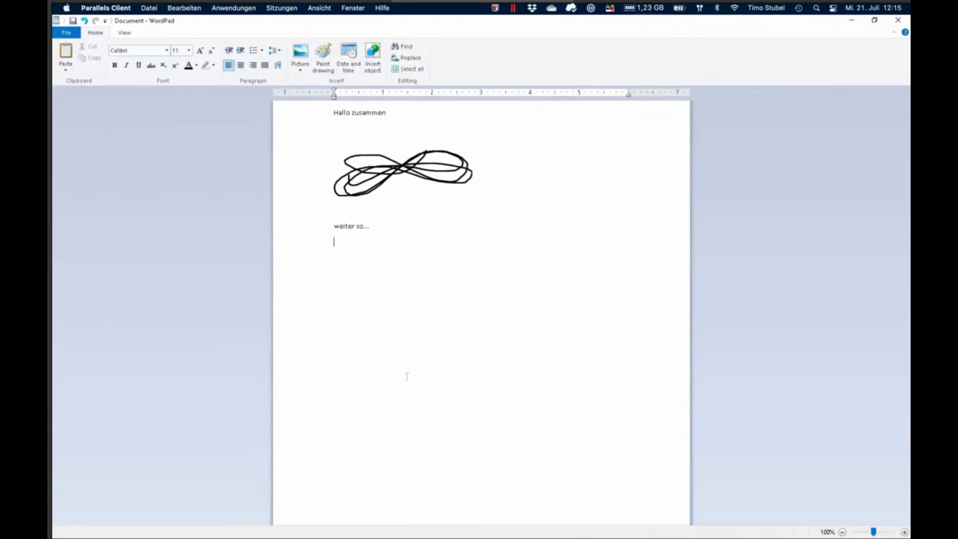
Below "weiter so...", leave a blank line and add the lines "khbkshbgeg", "ewge", "wg", "ewg" and "ew".
key(Return)
text(khbkshbgeg)
key(Return)
text(ewge)
key(Return)
text(wg ewg)
key(Return)
text(ew)
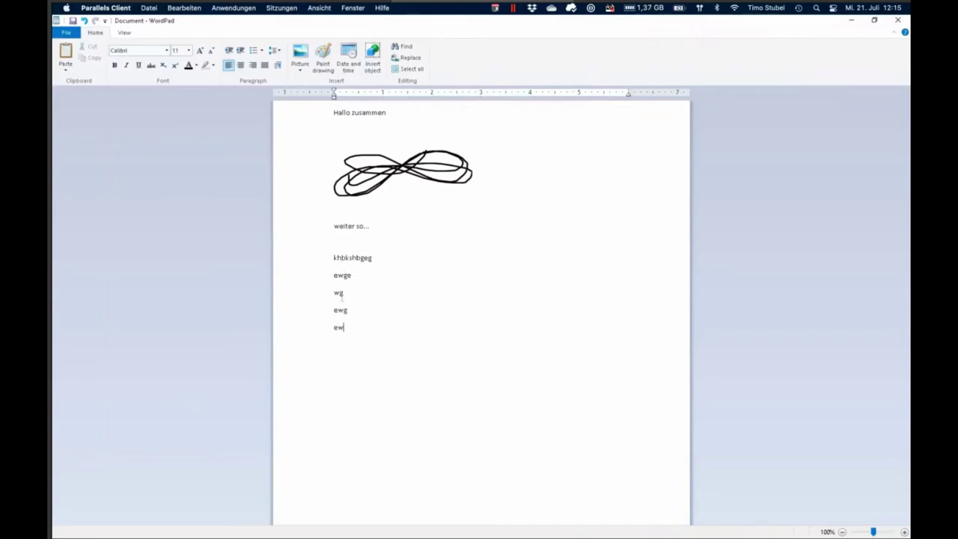
Start saving the document and browse through the redirected Mac drives to the Documents folder in the home directory.
click(66, 33)
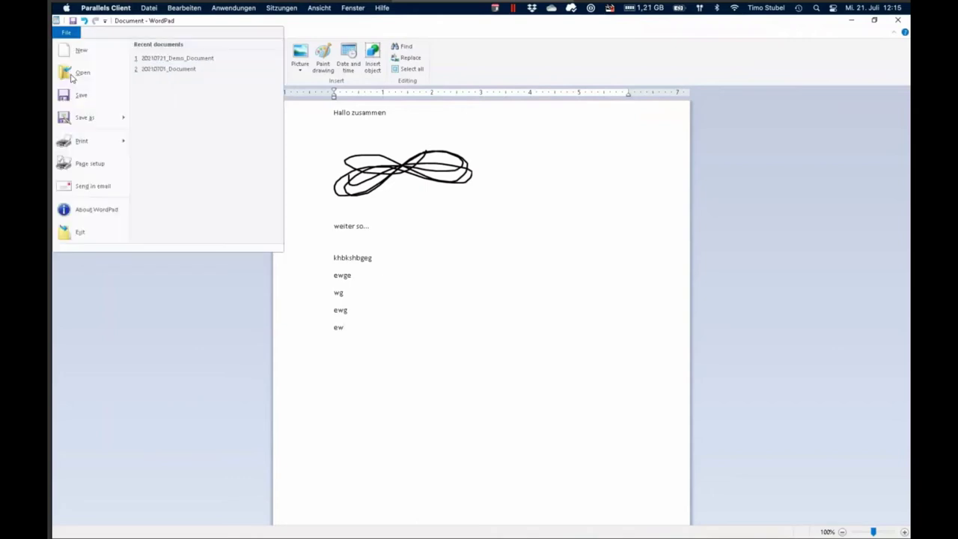
key(Escape)
key(ctrl+s)
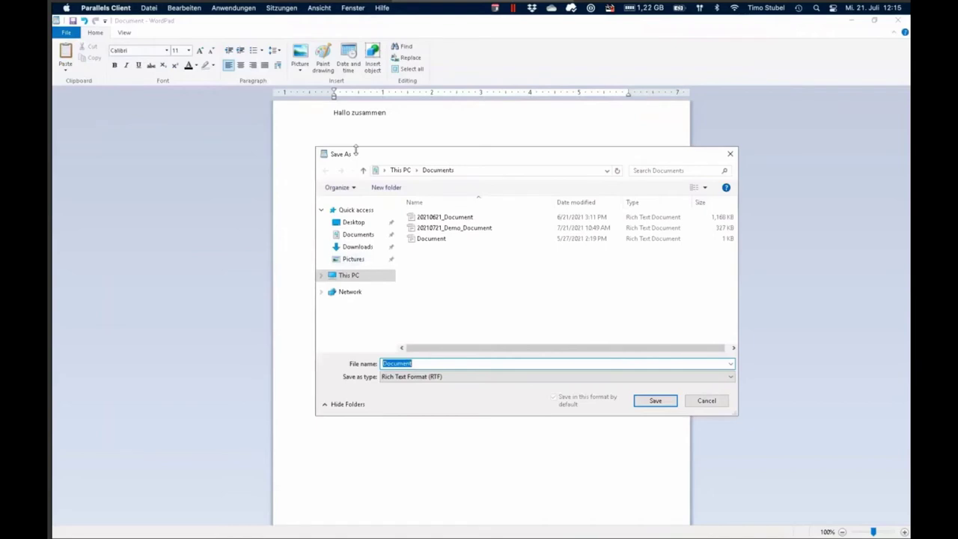
click(344, 276)
scroll(457, 285, down, 2)
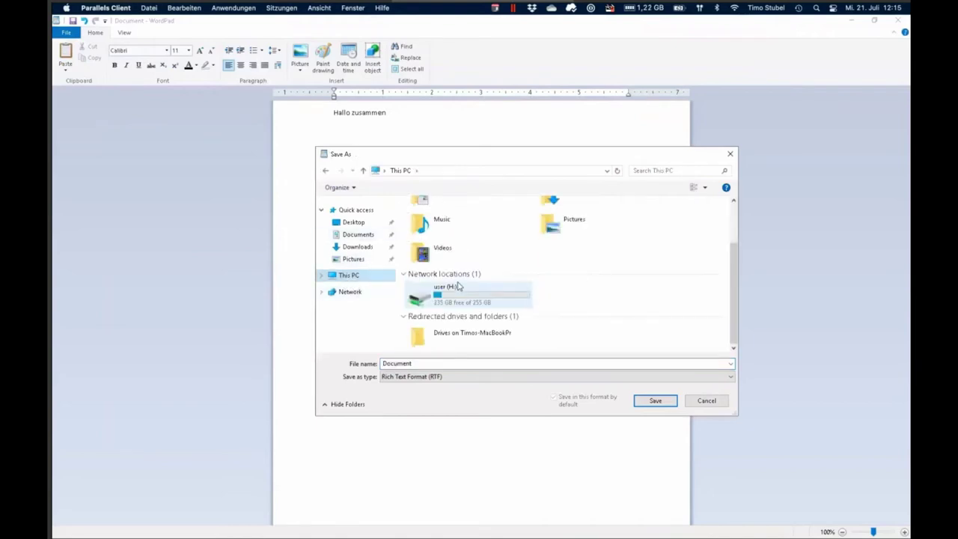
click(449, 292)
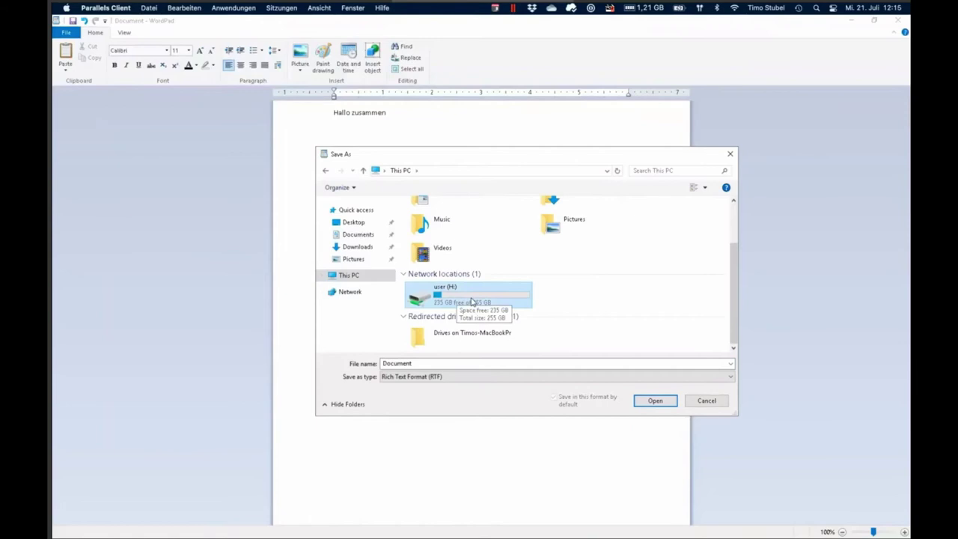
click(439, 337)
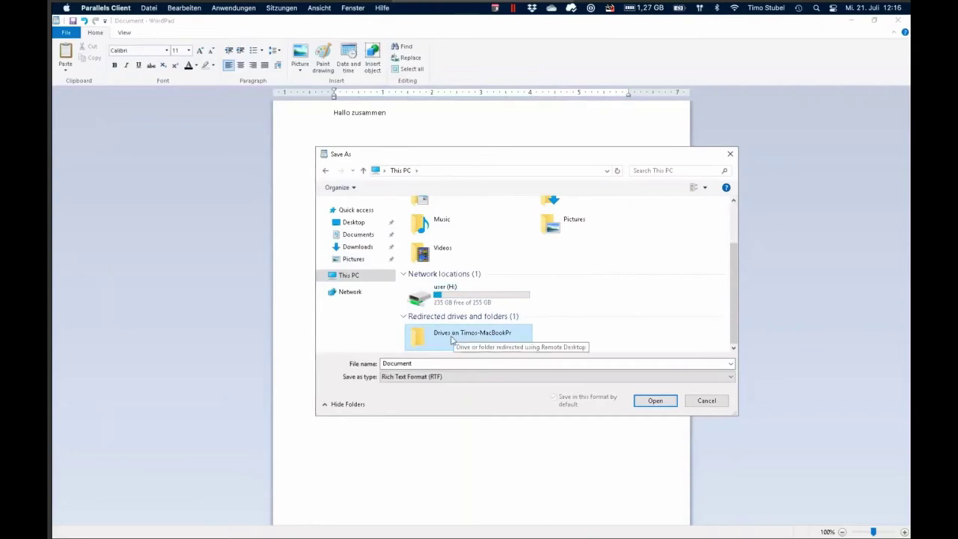
double_click(481, 338)
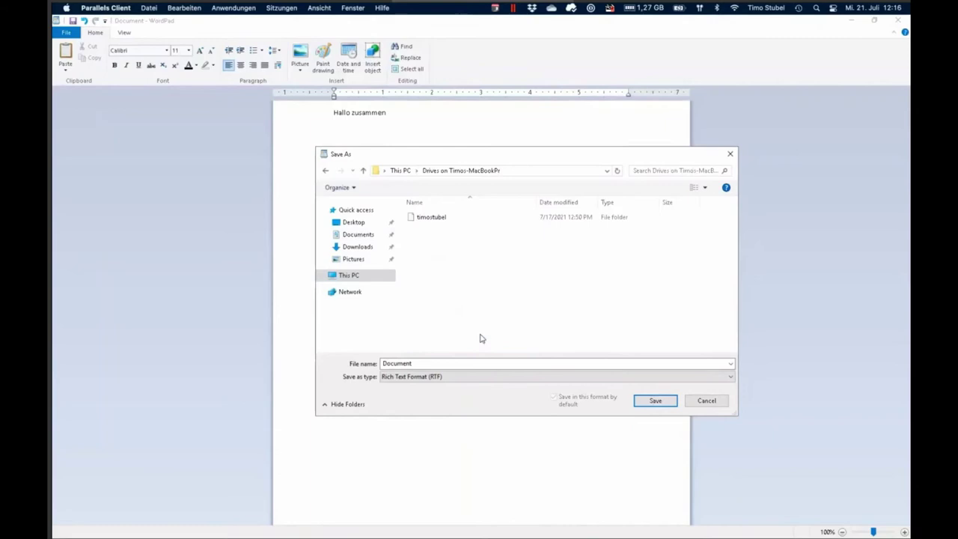
double_click(427, 217)
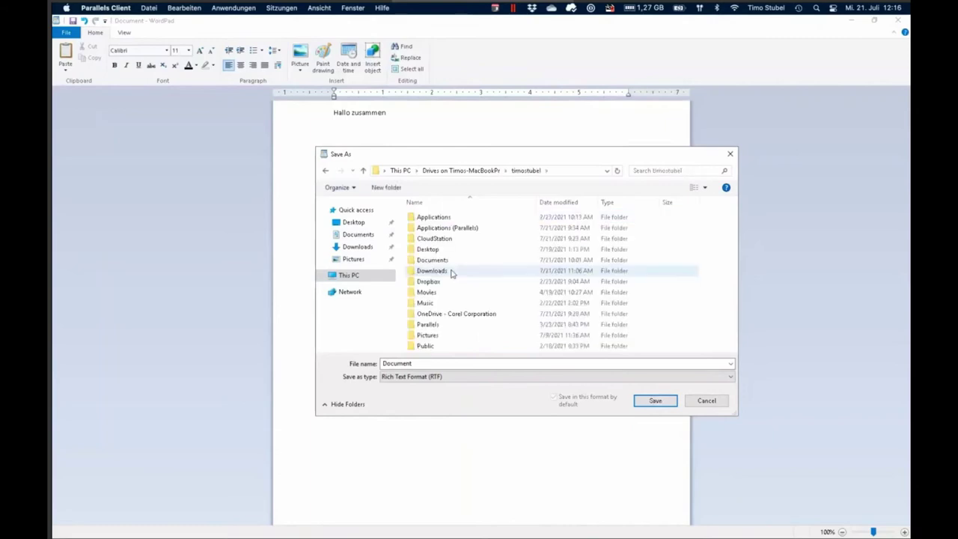
double_click(431, 260)
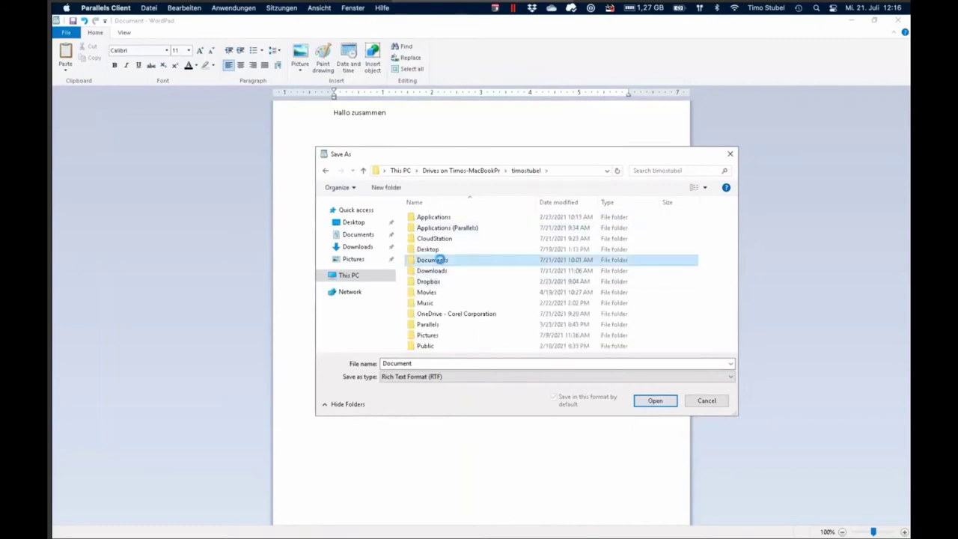
Save the document there in Rich Text Format under the name 20210721_DEMO_Document.
double_click(445, 363)
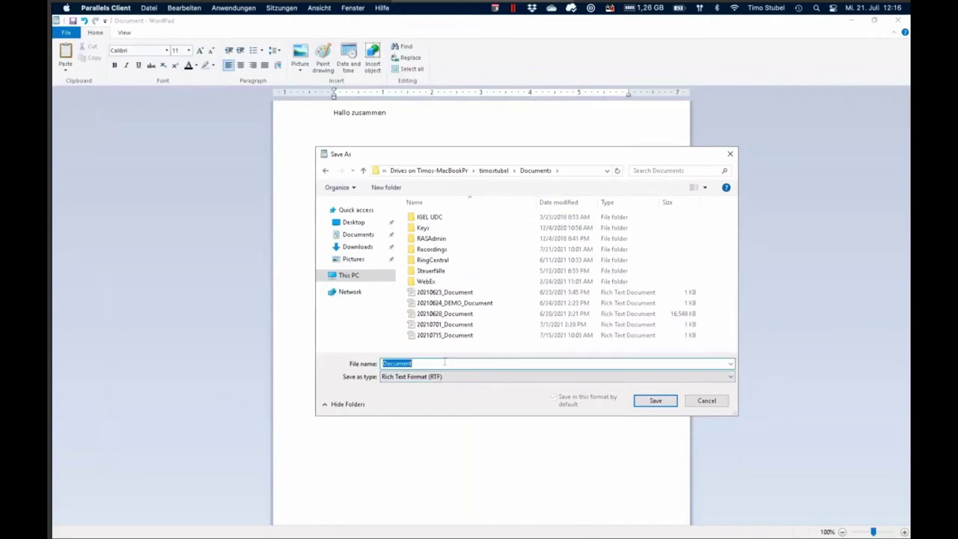
key(Home)
text(20210721_DEMO)
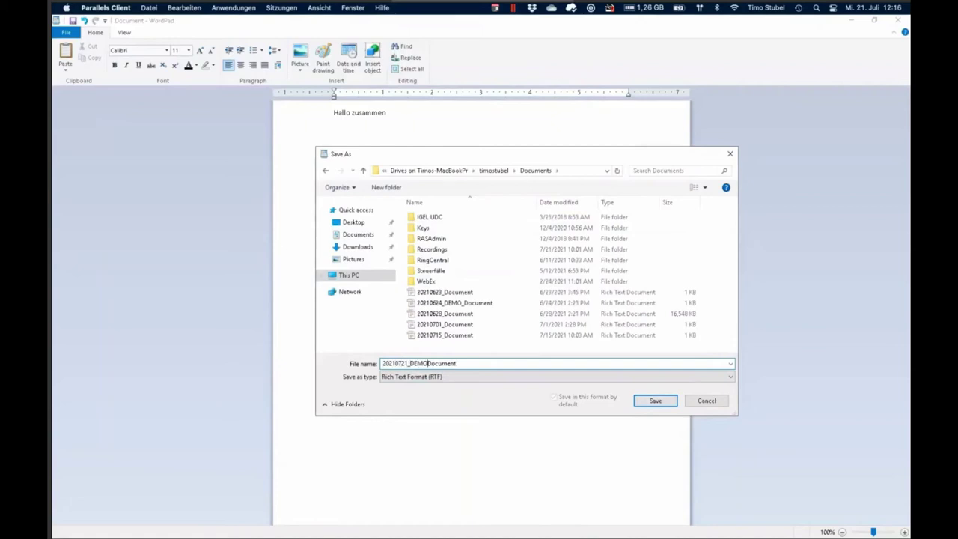
key(Escape)
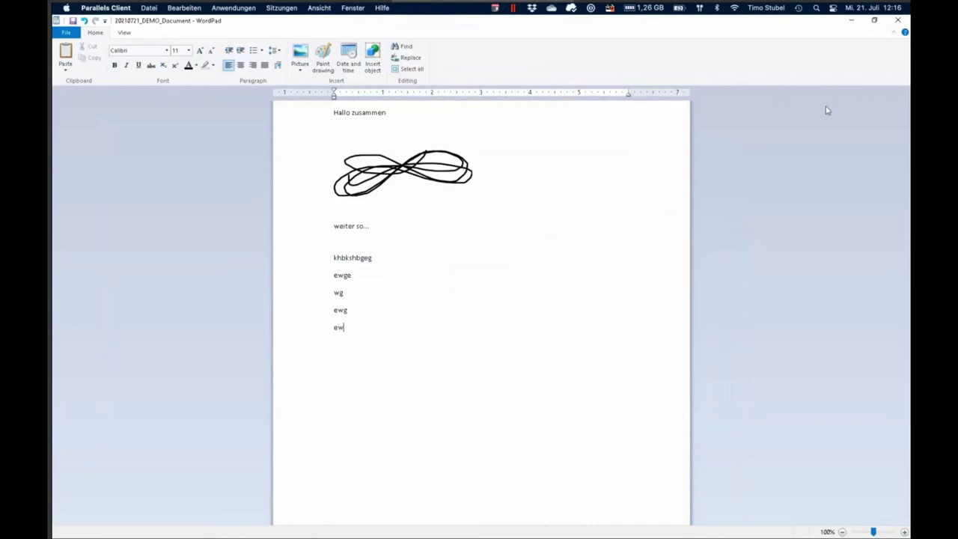
Shrink the WordPad window and locate 20210721_DEMO_Document.rtf in the Dokumente folder in Finder, sorted by Änderungsdatum with the newest first.
click(873, 20)
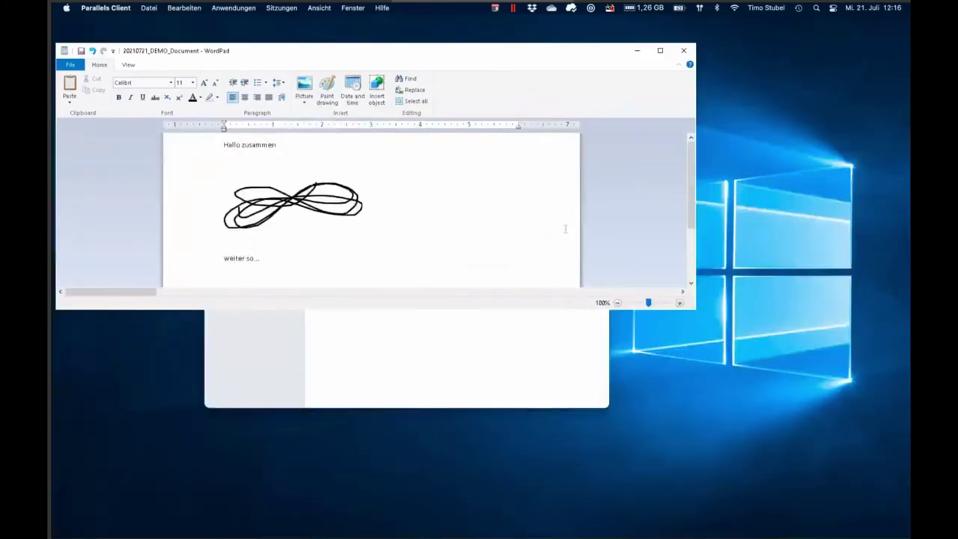
click(666, 441)
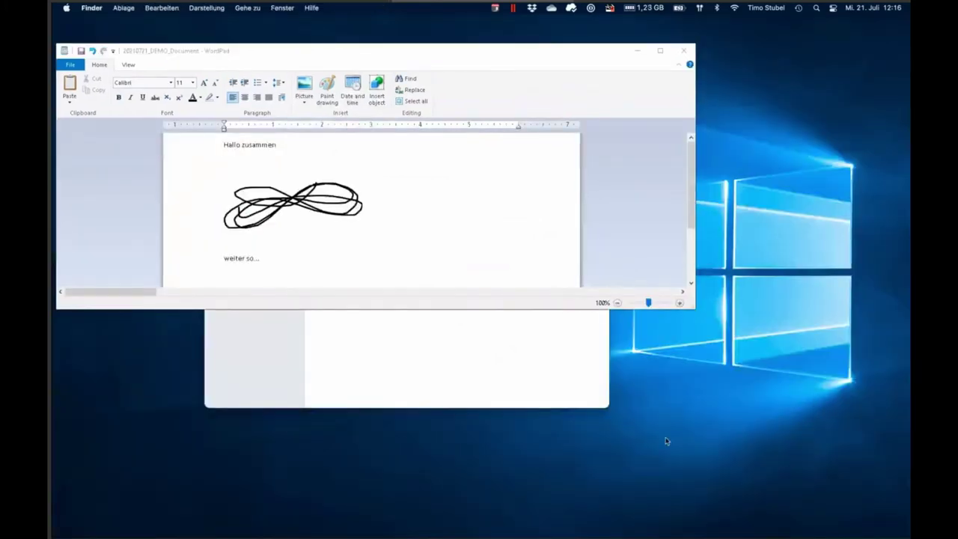
key(super+n)
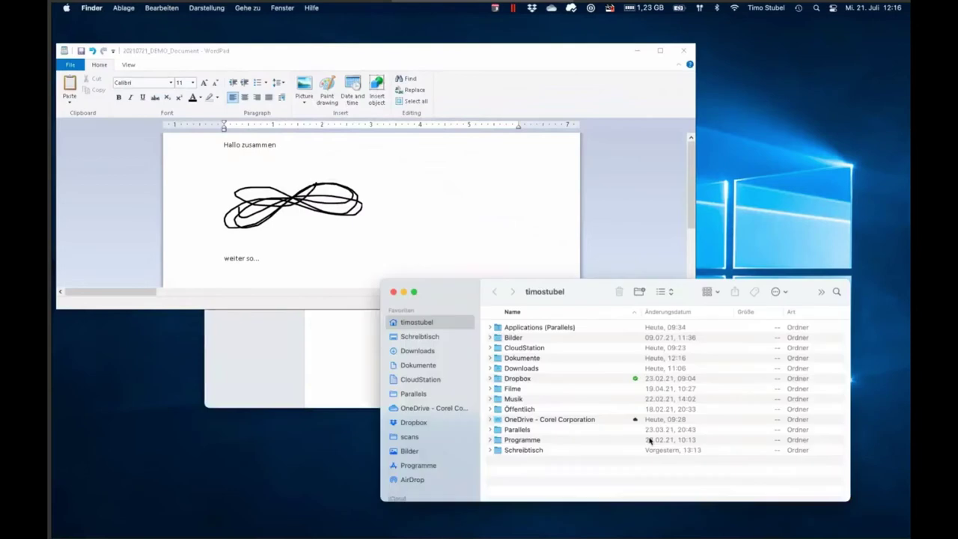
click(429, 369)
scroll(643, 397, down, 5)
click(645, 312)
click(667, 311)
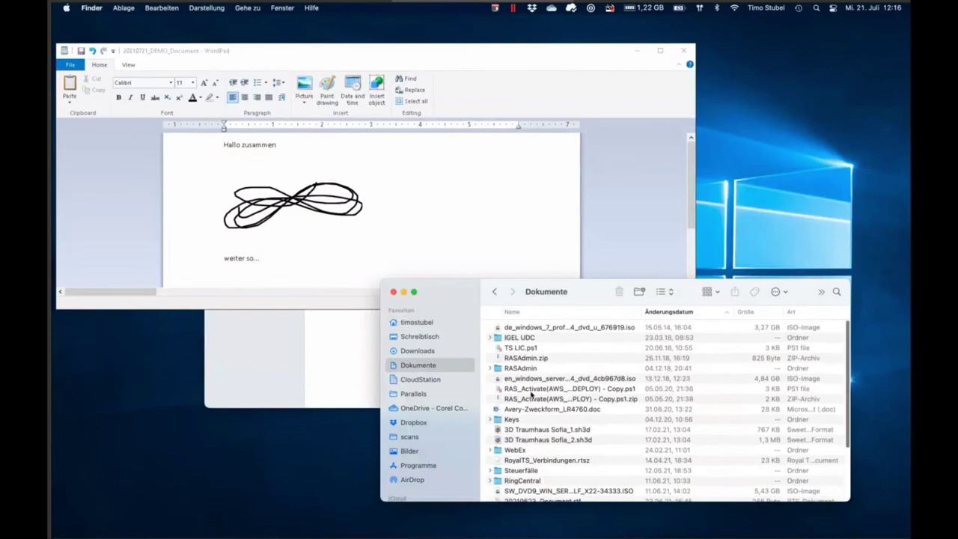
click(659, 311)
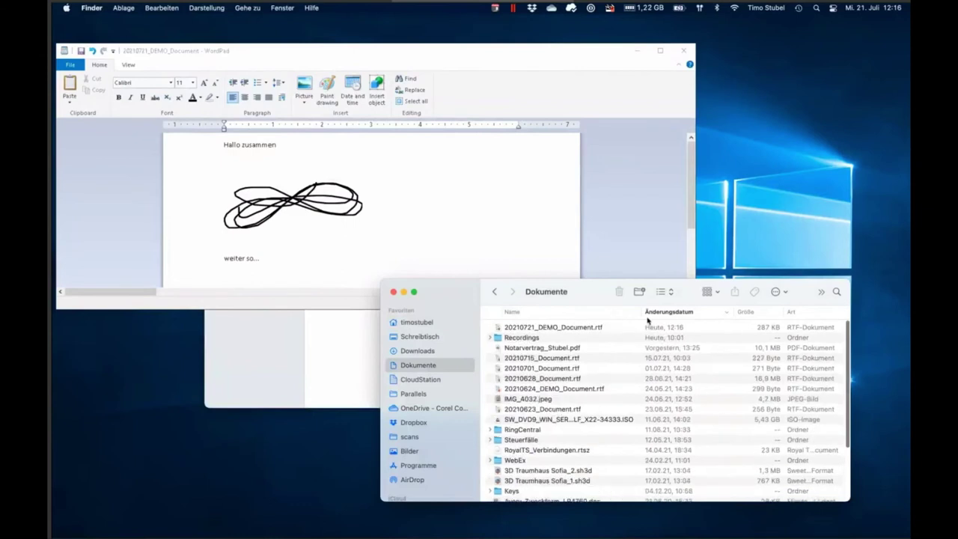
click(548, 329)
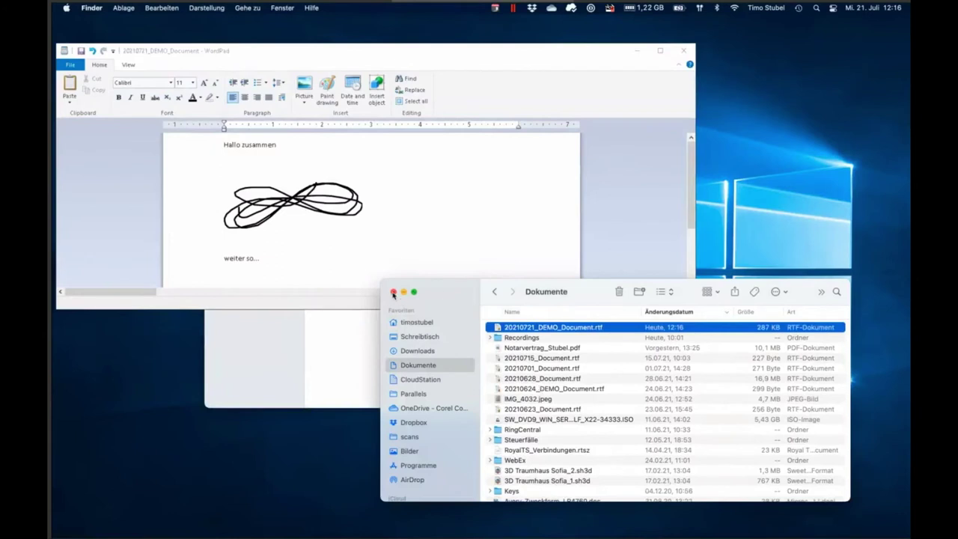
click(330, 222)
scroll(330, 225, down, 3)
scroll(330, 224, up, 3)
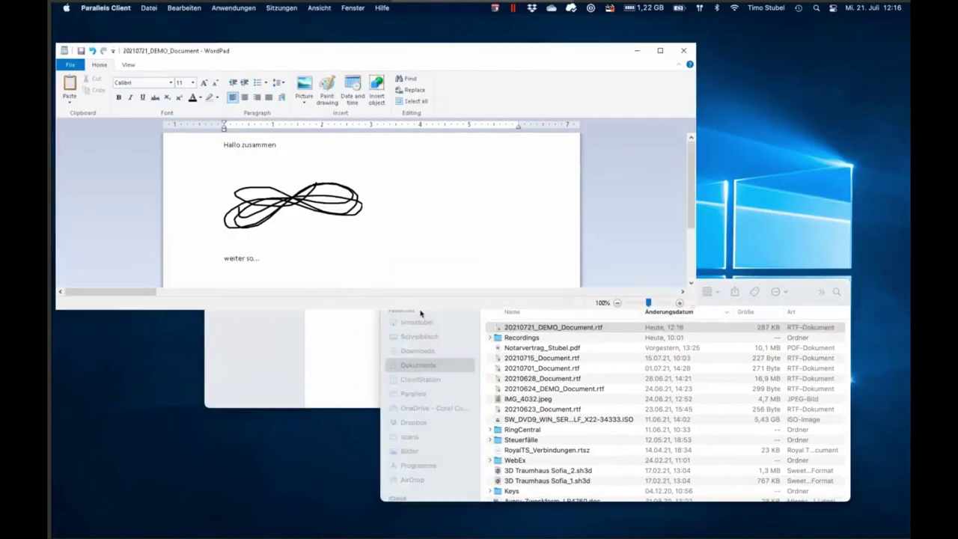
right_click(533, 369)
click(536, 387)
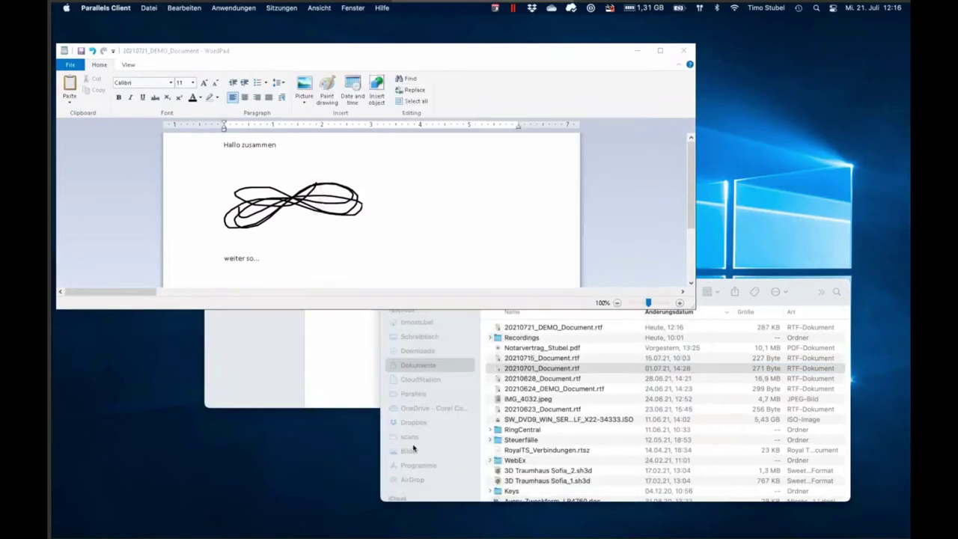
Preview the image "ScreenShot - Cmd + Ctrl + Shift + 4" from the Bilder folder, and close the preview.
click(411, 450)
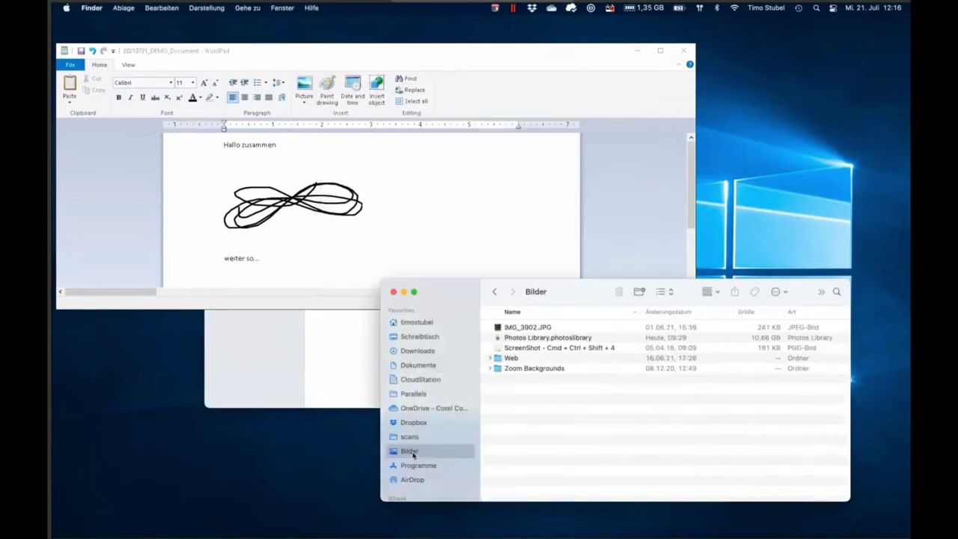
click(522, 349)
key(space)
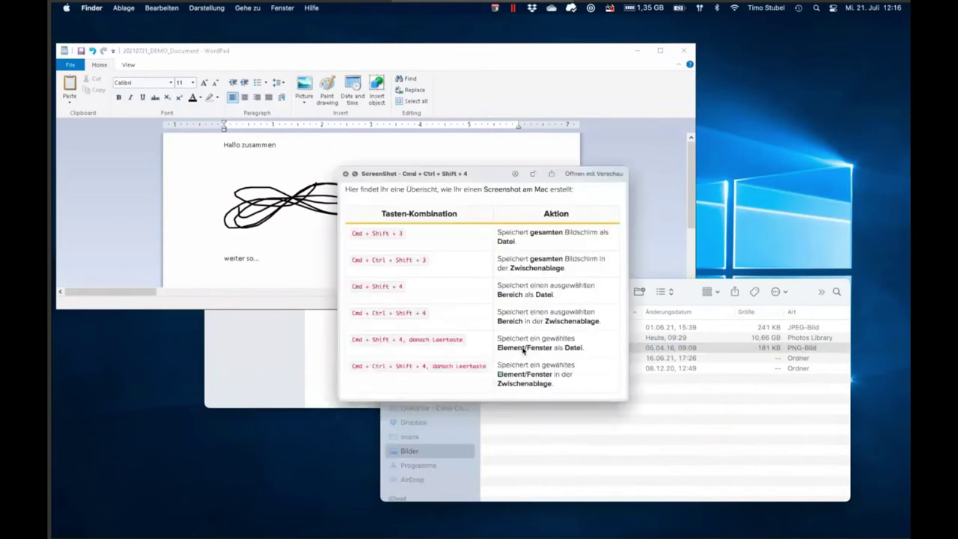
key(space)
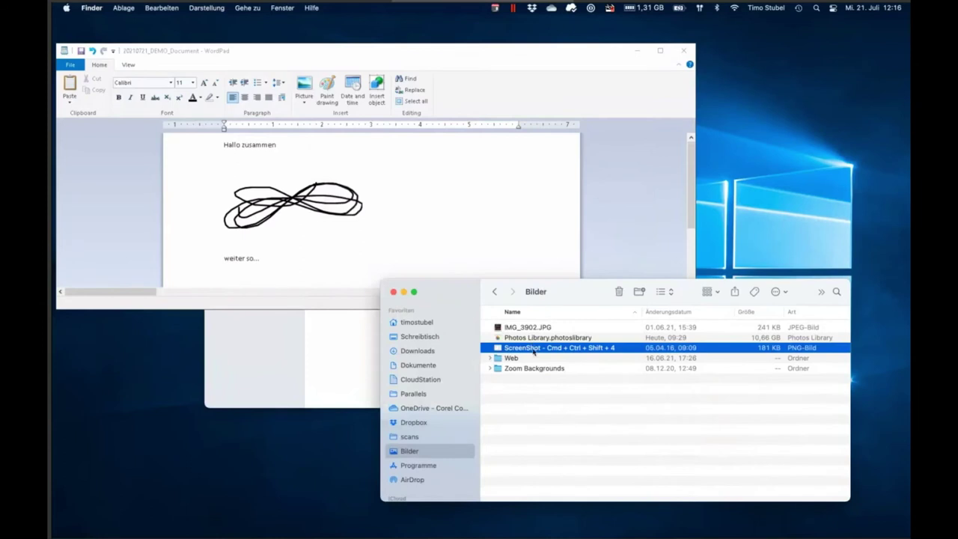
Insert the local screenshot image into the WordPad document directly below "weiter so..." and maximize the WordPad window.
drag(533, 352, 314, 258)
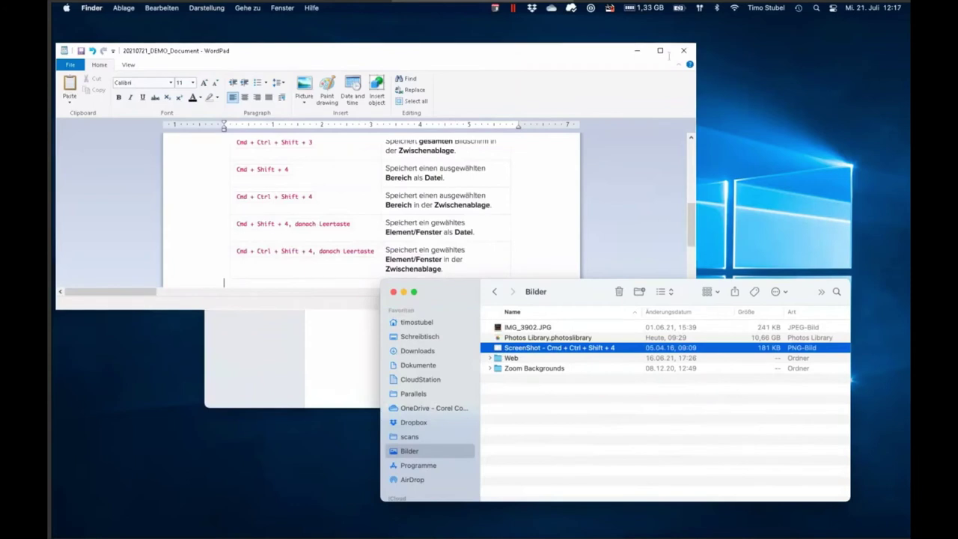
double_click(646, 57)
scroll(490, 277, up, 5)
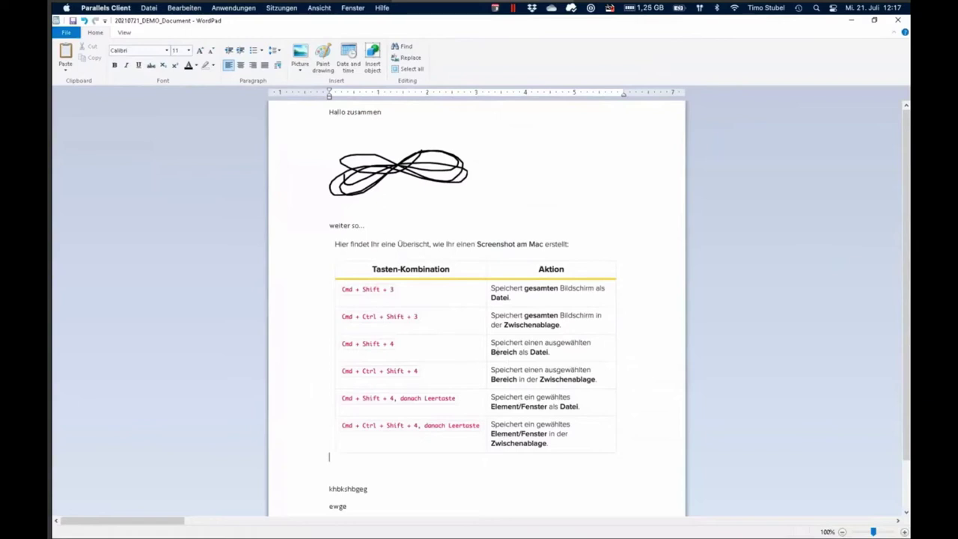
Move the inserted image below the last text line "ew" and deselect it.
click(404, 390)
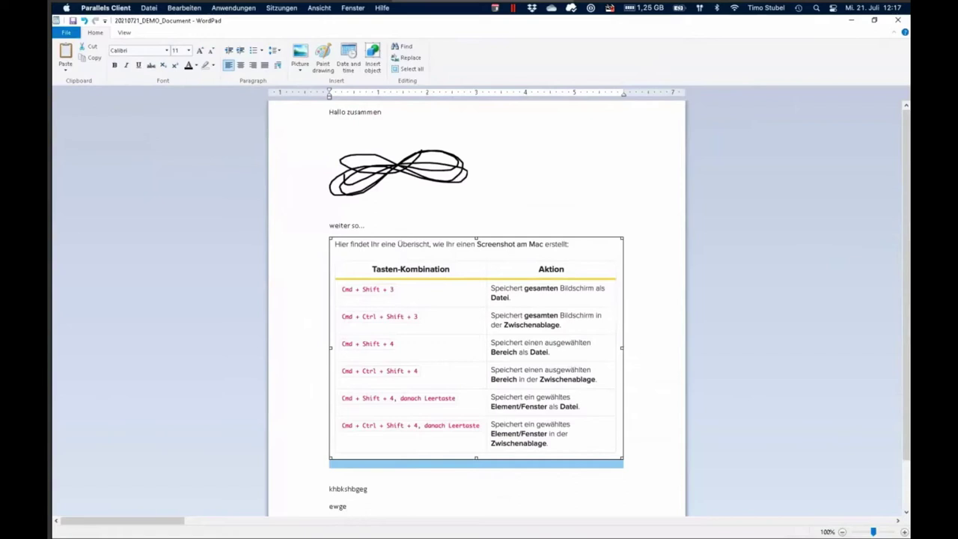
click(407, 505)
key(ctrl+Up)
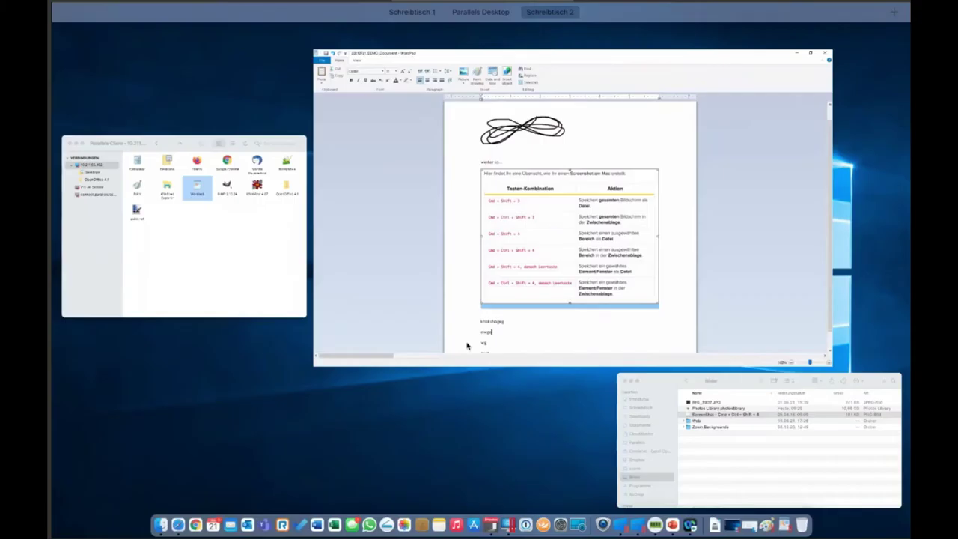
click(481, 337)
key(ctrl+v)
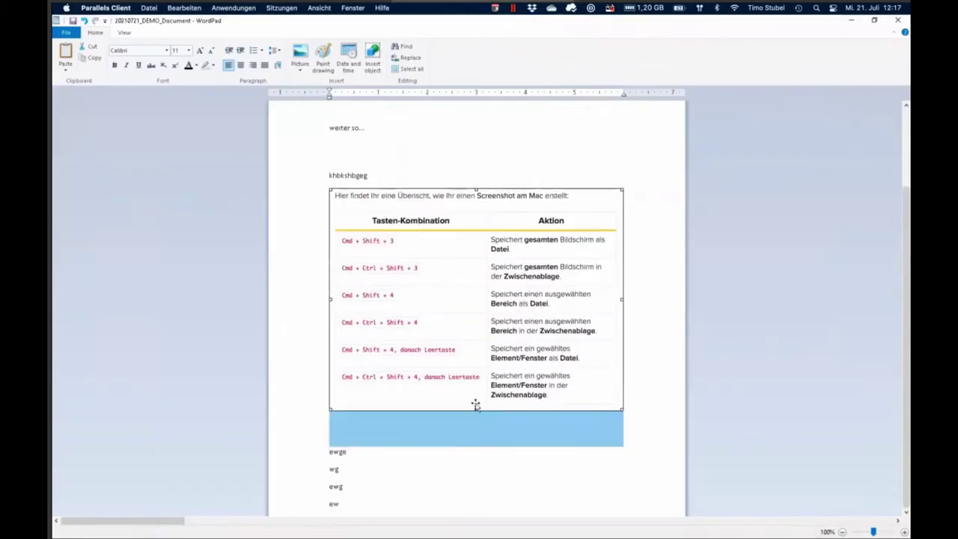
click(416, 507)
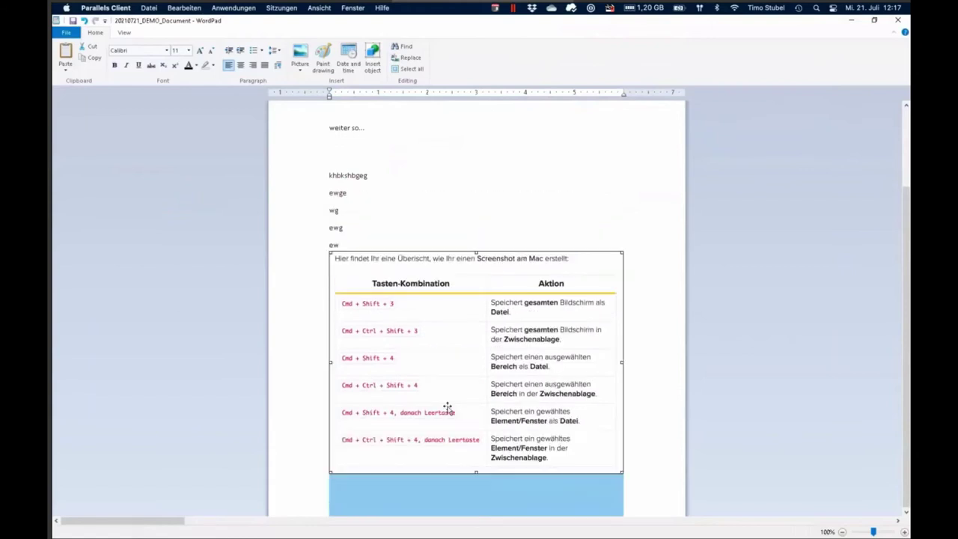
scroll(468, 184, up, 2)
scroll(467, 183, up, 1)
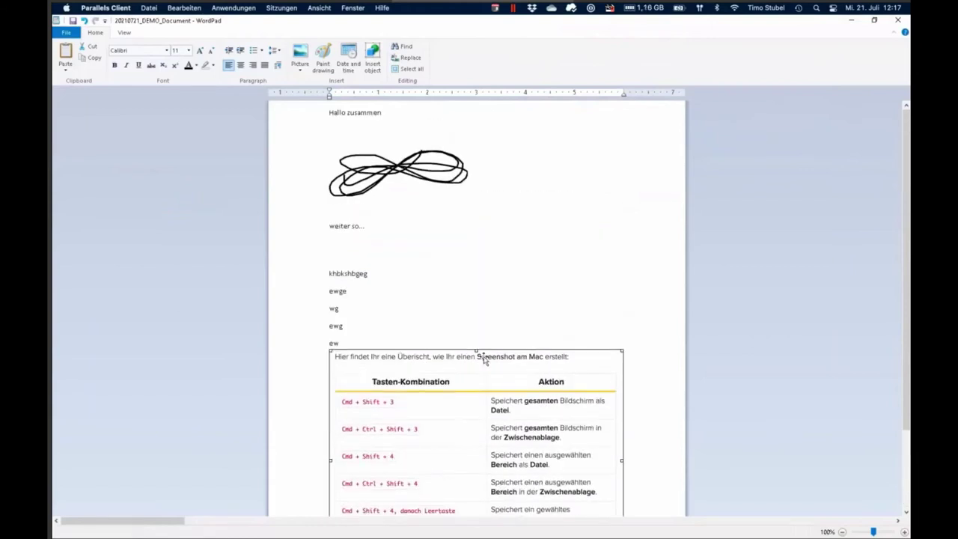
click(519, 300)
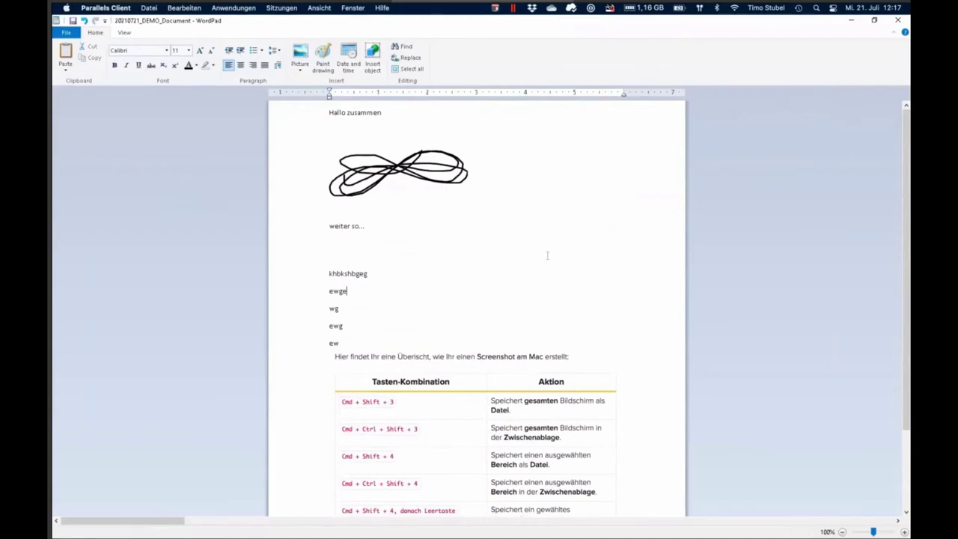
Close WordPad without saving the changes to 20210721_DEMO_Document.rtf.
scroll(547, 255, down, 3)
scroll(547, 256, up, 3)
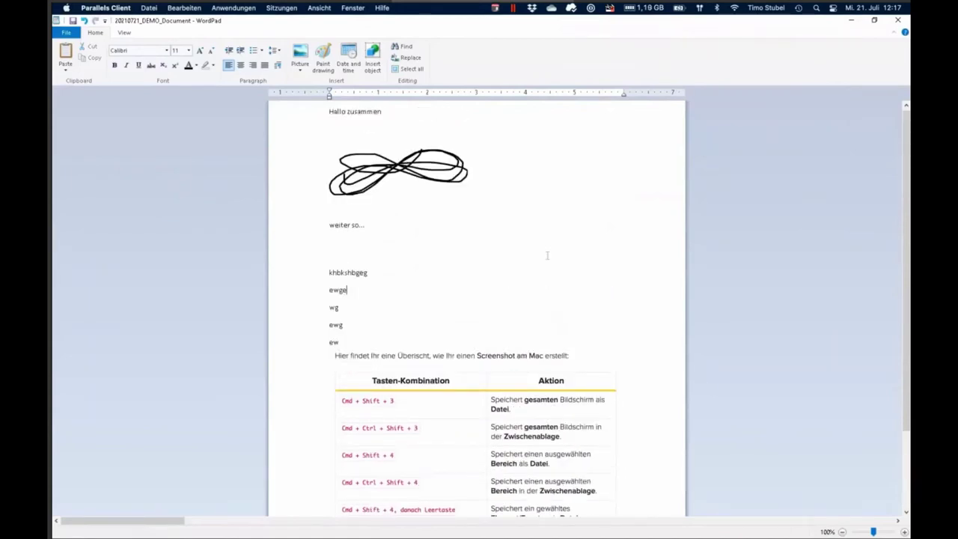
click(896, 21)
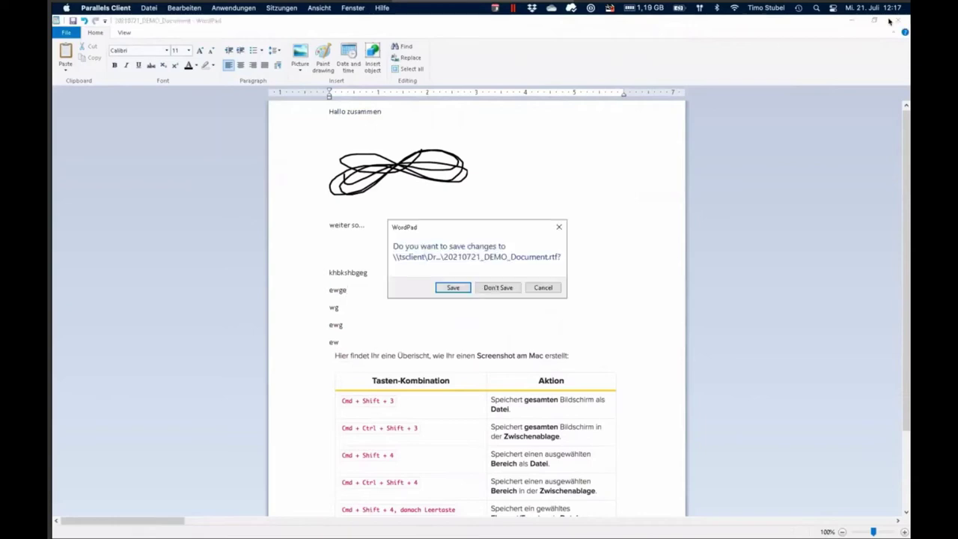
click(498, 288)
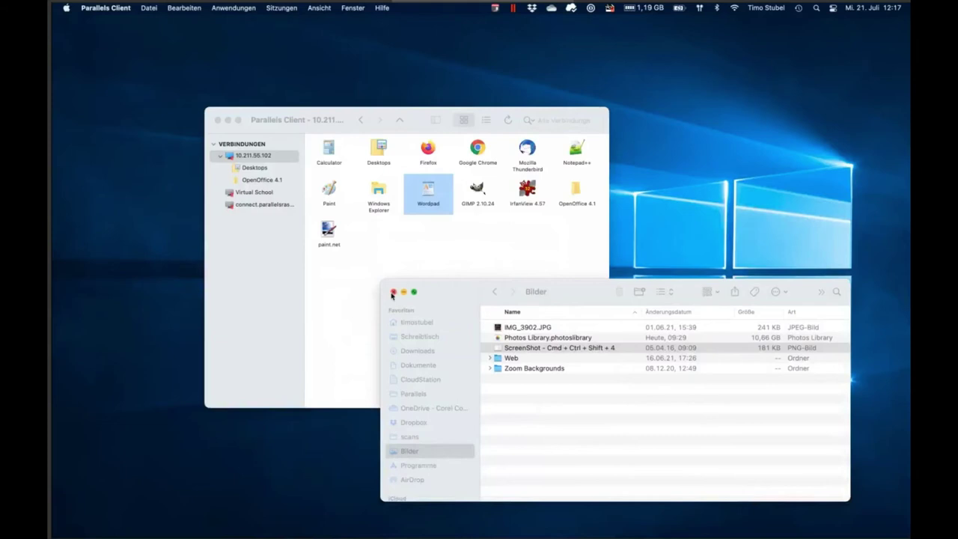
Switch to the Parallels Remote Application Server Console and show the status overview of Demo Site instead of the designer diagram.
click(357, 291)
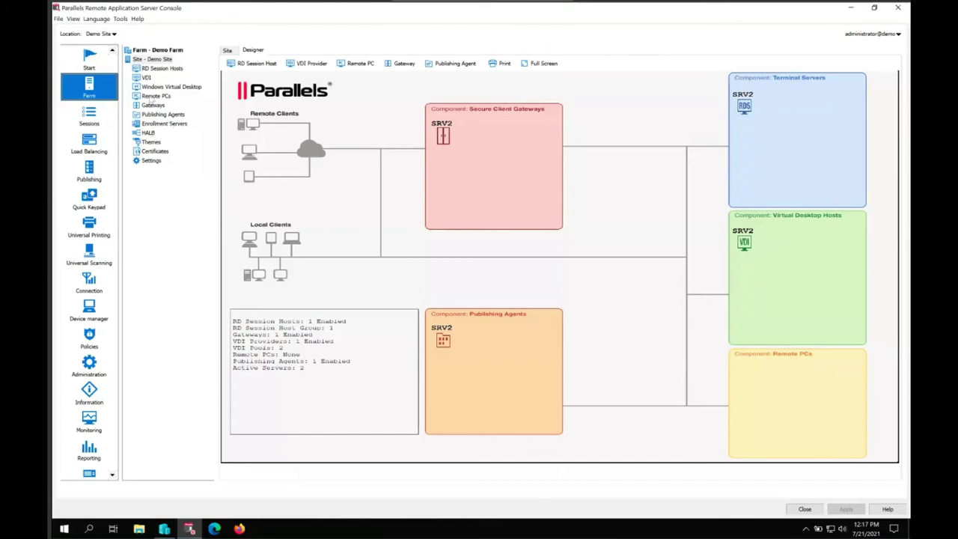
click(227, 52)
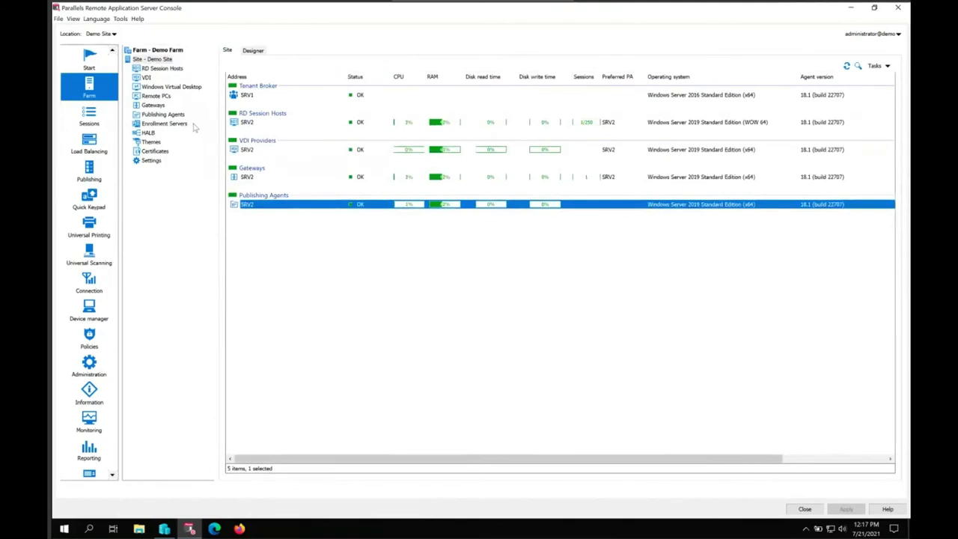
Examine the SRV2 gateway's General, Mode, Network and SSL/TLS settings, including the available gateway modes.
click(169, 116)
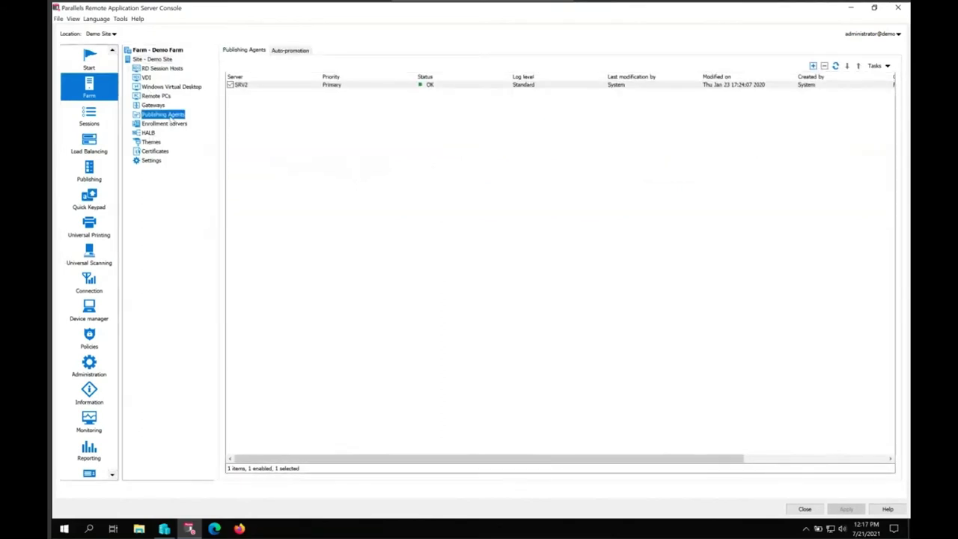
click(153, 106)
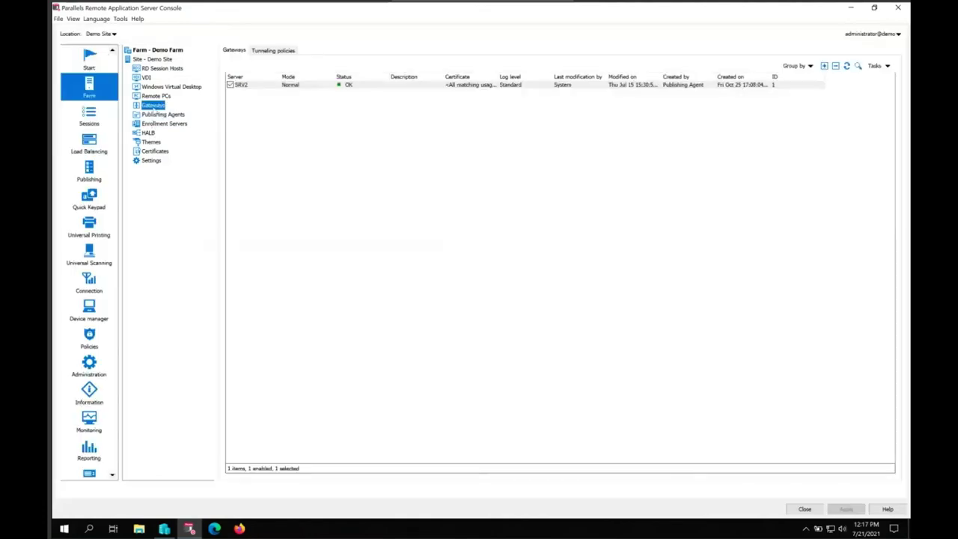
double_click(242, 86)
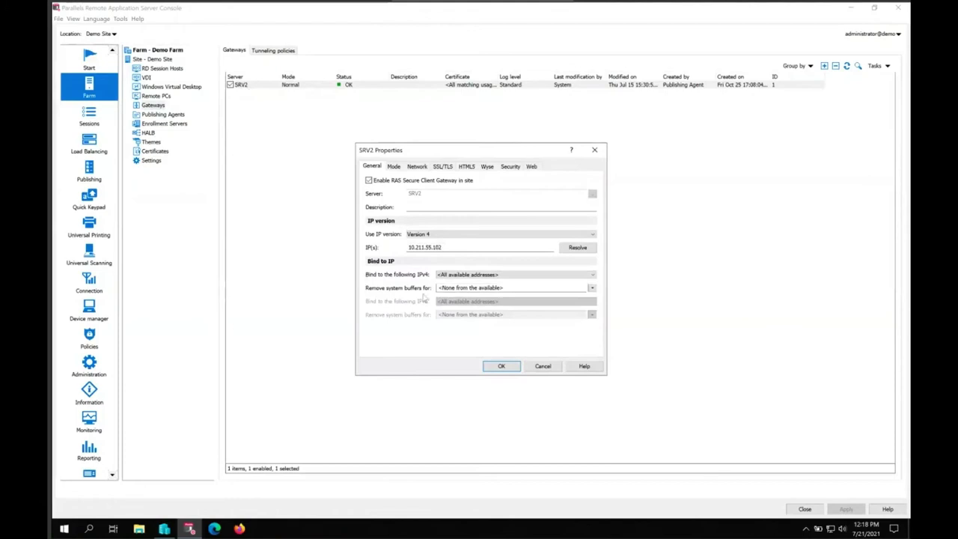
click(396, 169)
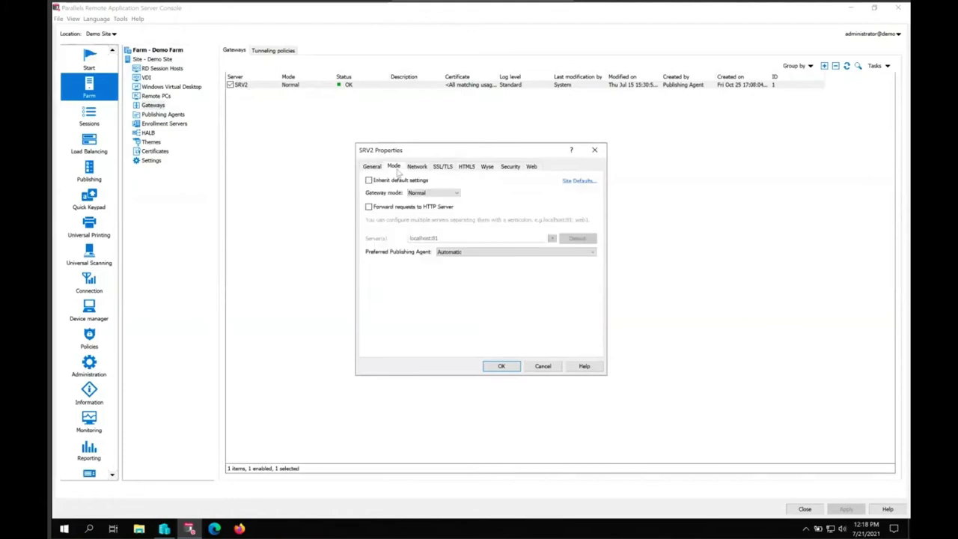
click(417, 167)
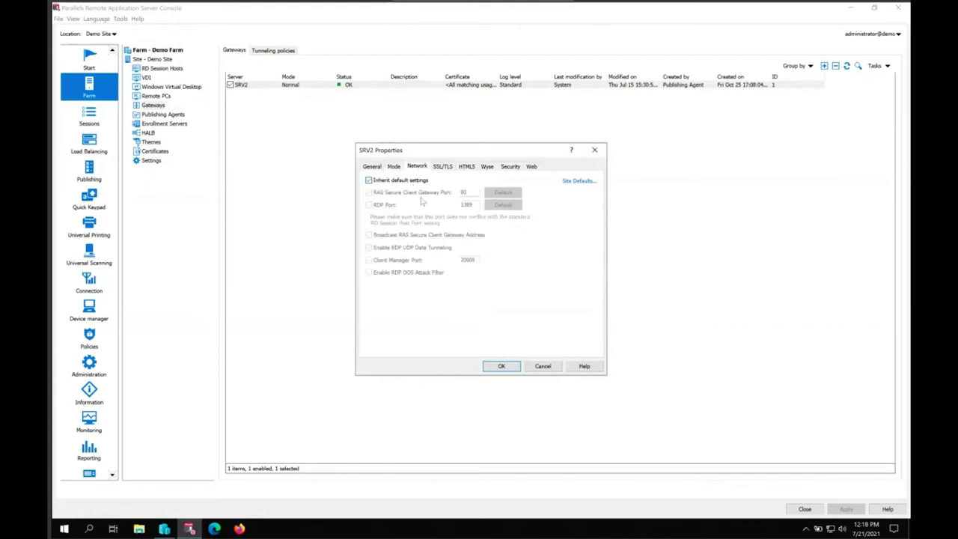
click(394, 167)
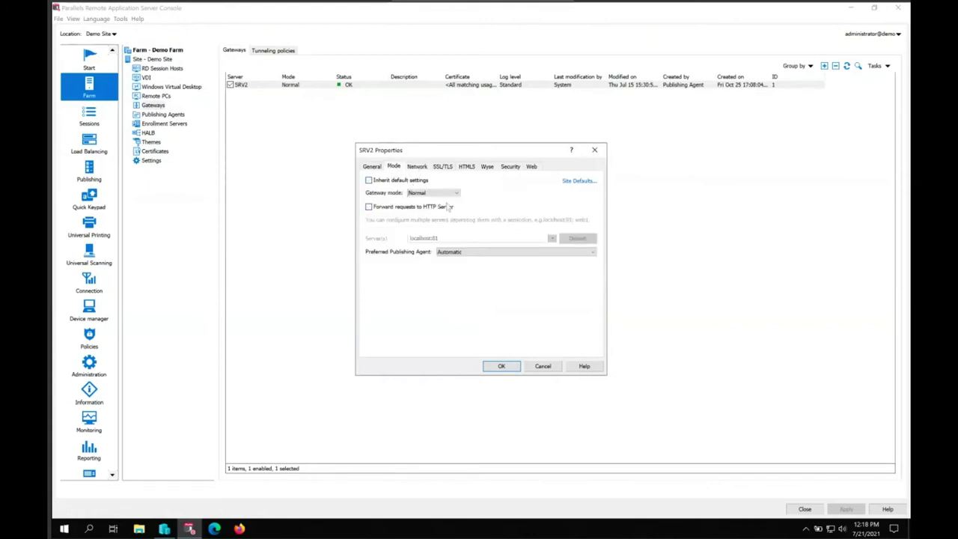
click(456, 193)
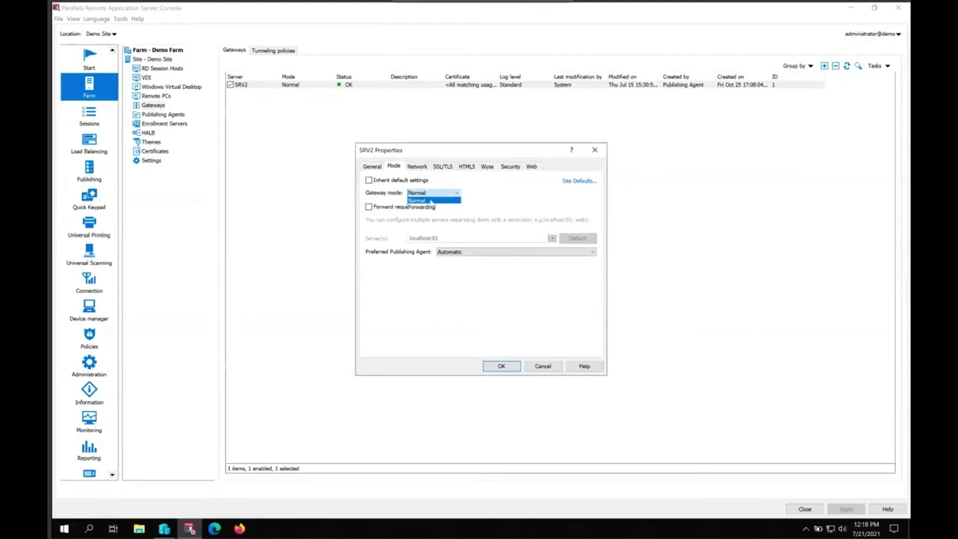
click(473, 201)
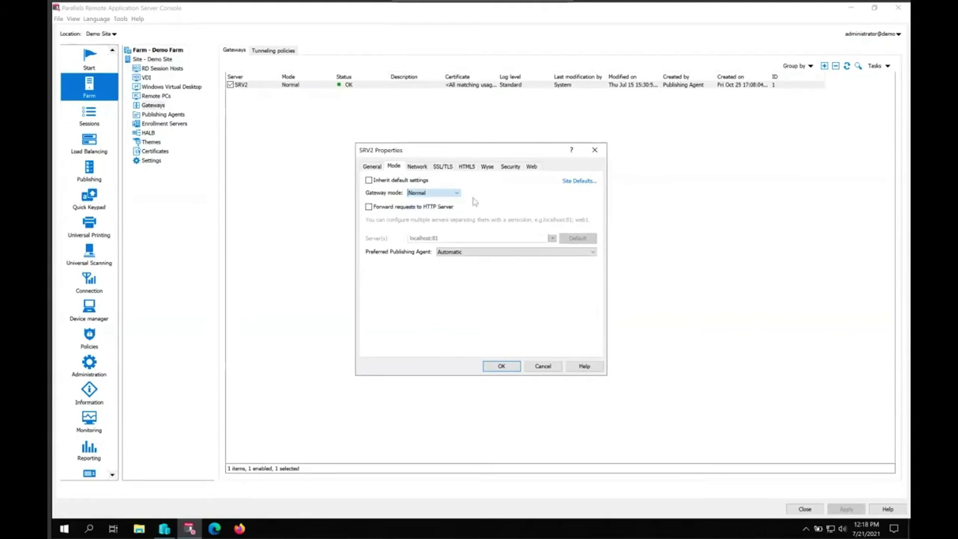
click(418, 169)
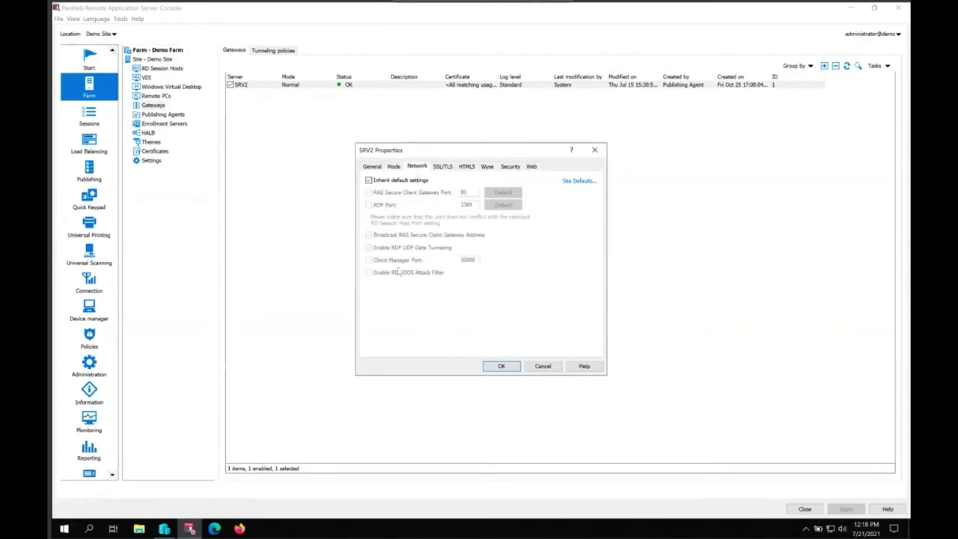
click(449, 168)
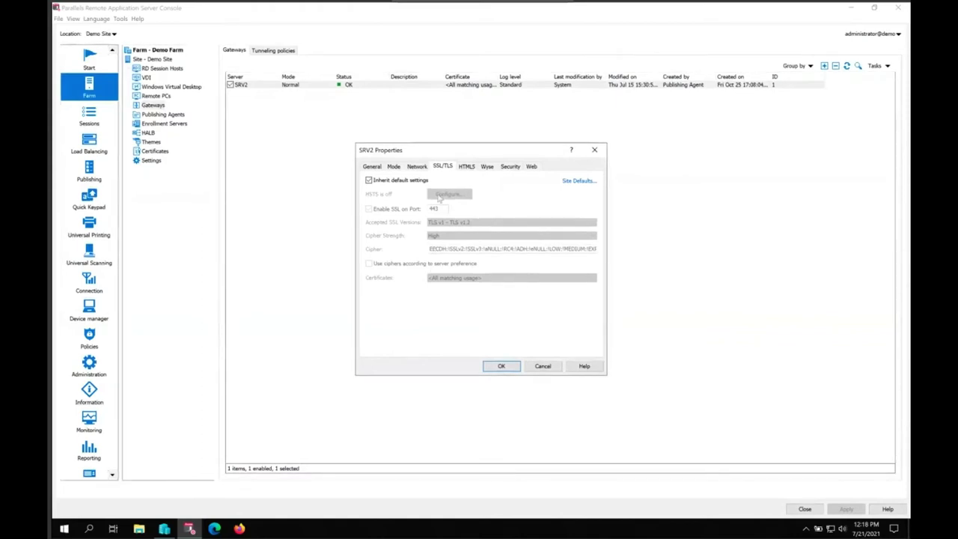
Turn off inheriting default settings for the SRV2 gateway's HTML5 client and show the options for launching sessions.
click(472, 168)
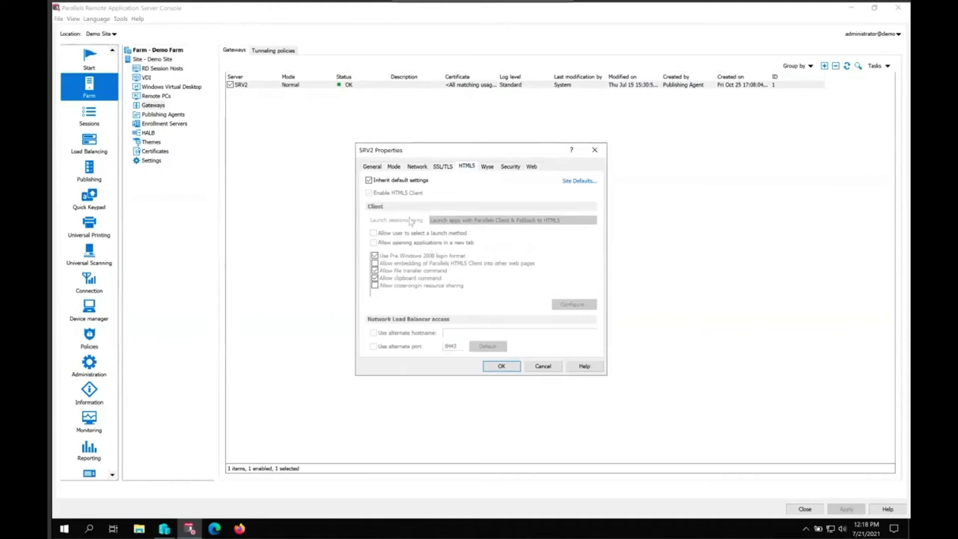
click(369, 181)
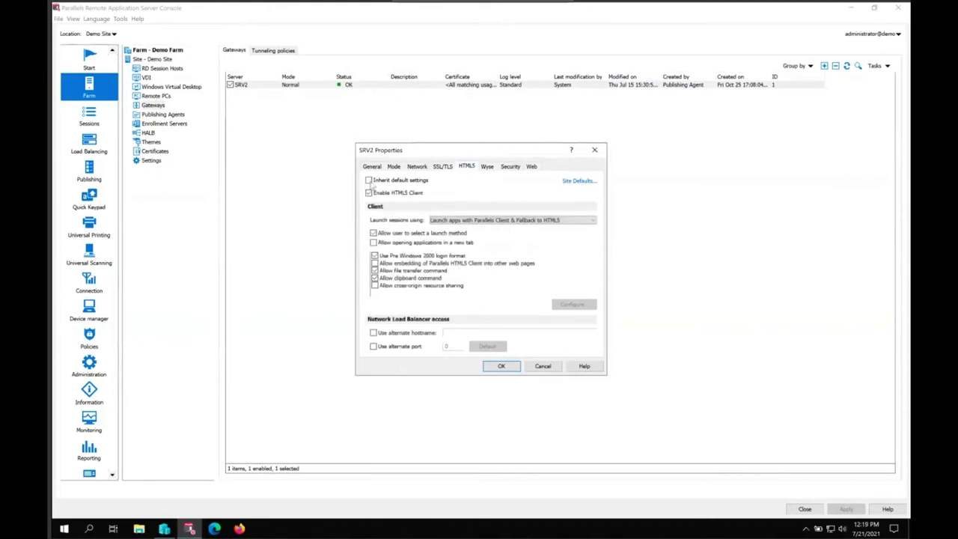
click(575, 221)
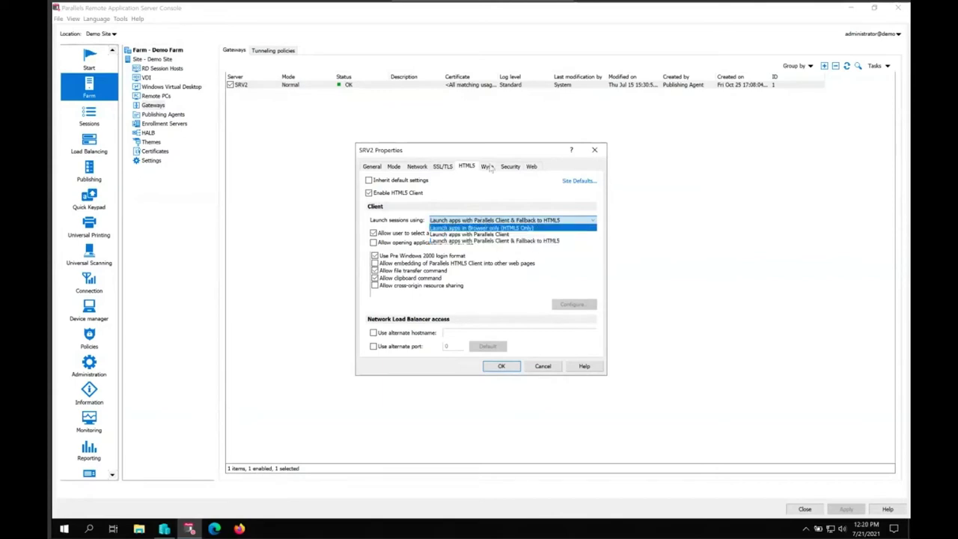
Review the SRV2 gateway's Wyse, Security and Web settings and close its properties.
click(490, 168)
click(487, 166)
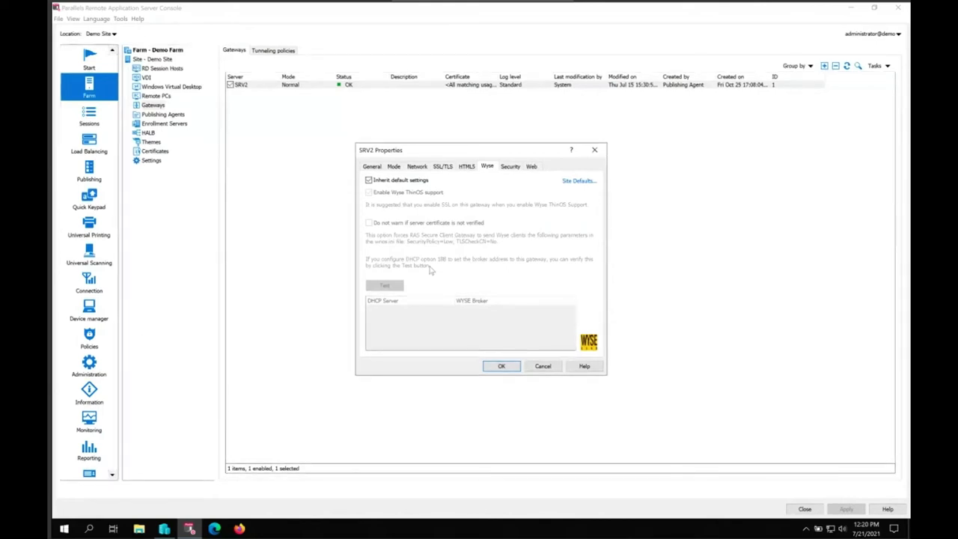
click(510, 166)
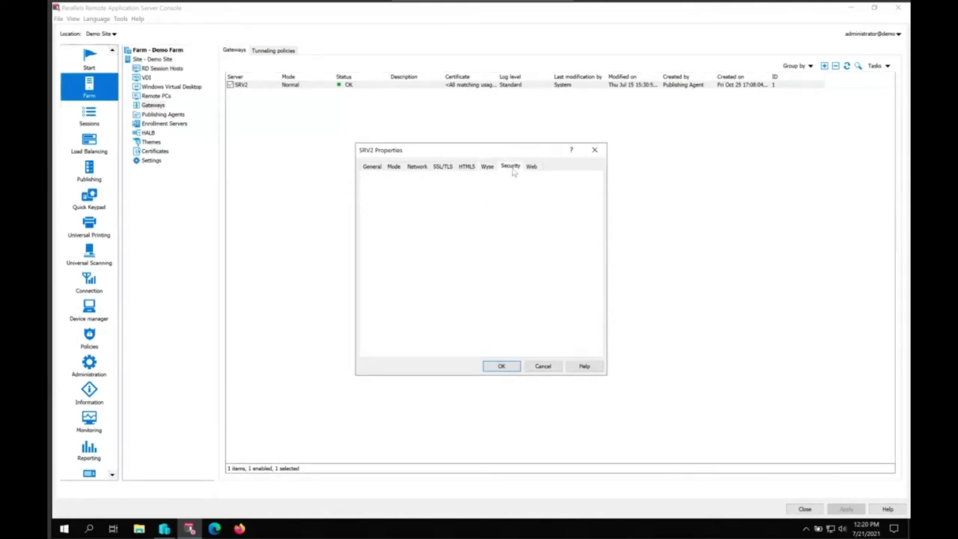
click(530, 166)
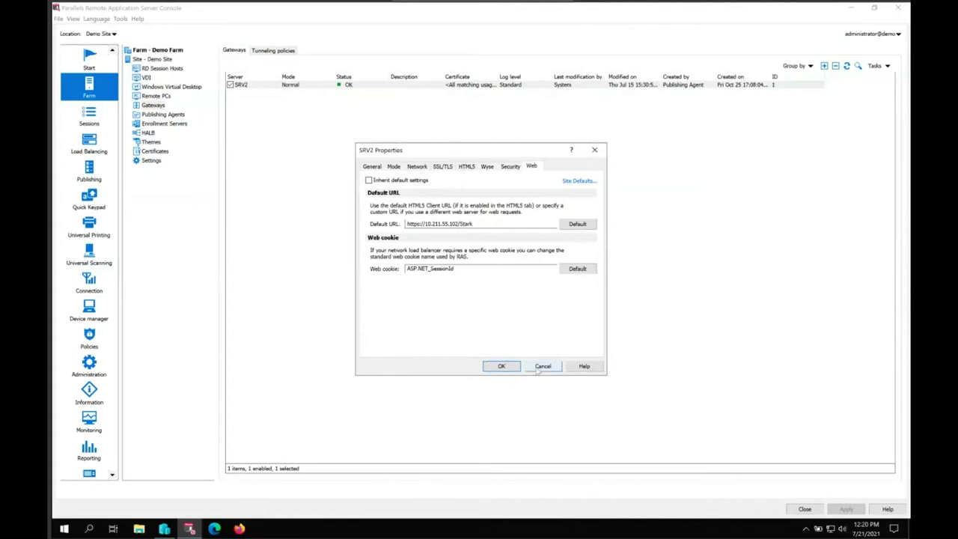
click(506, 365)
Review the properties of the SRV2 publishing agent and close them without changes.
click(157, 114)
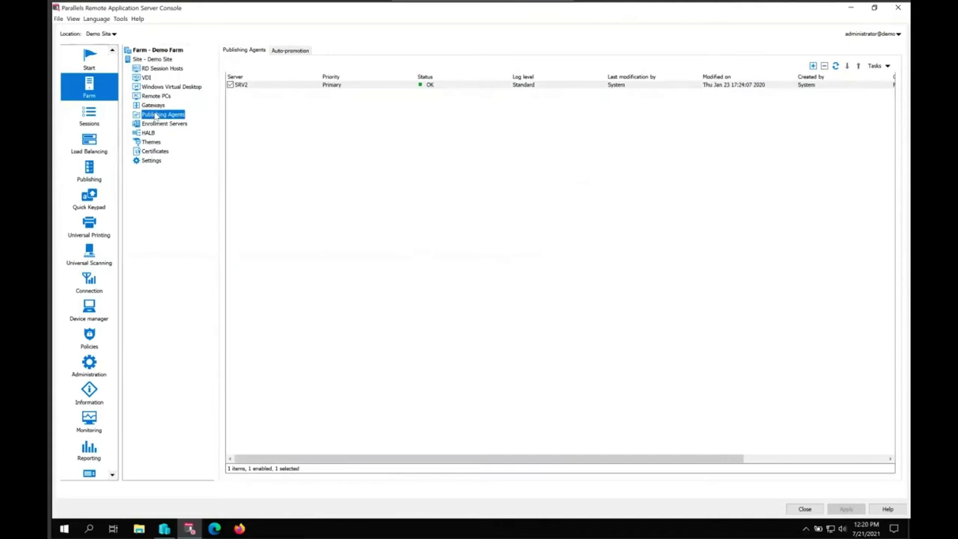
click(292, 85)
double_click(293, 85)
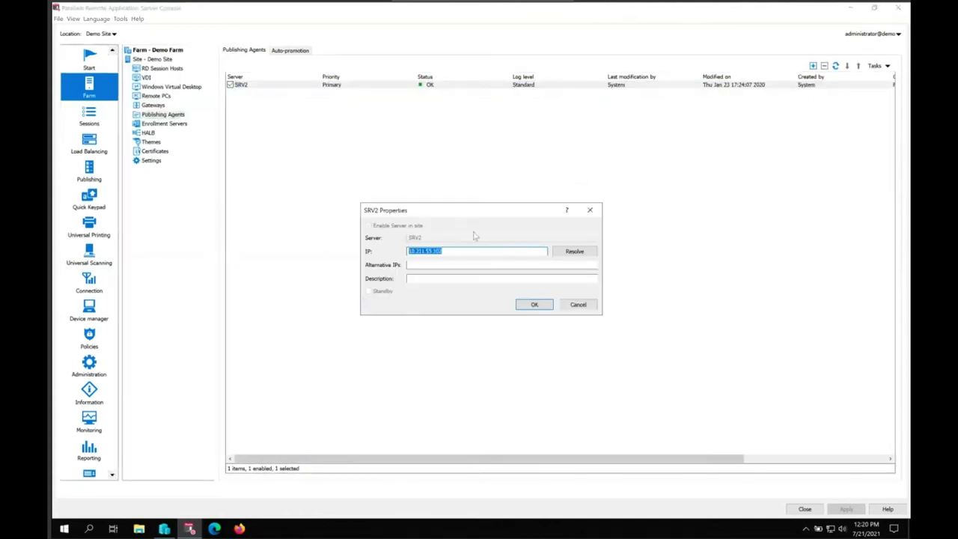
click(577, 305)
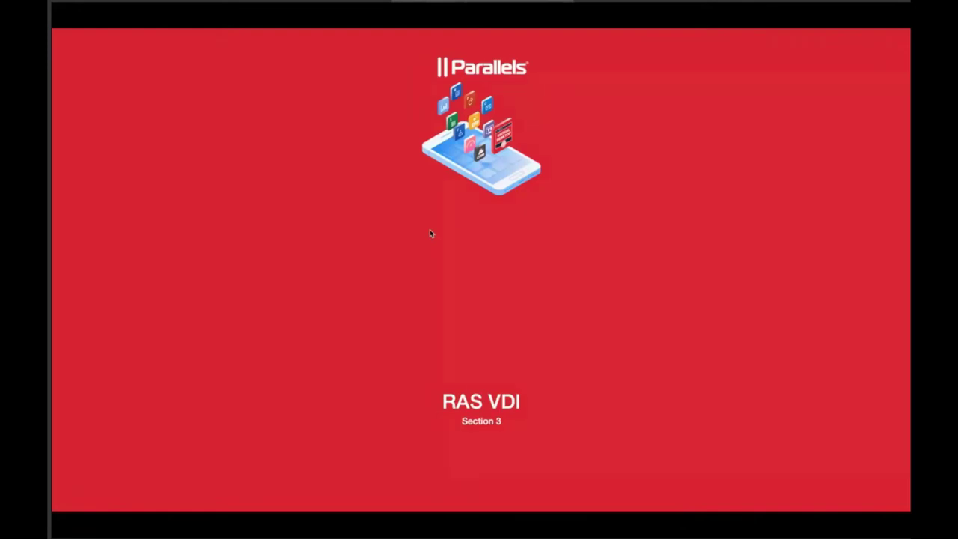
key(Right)
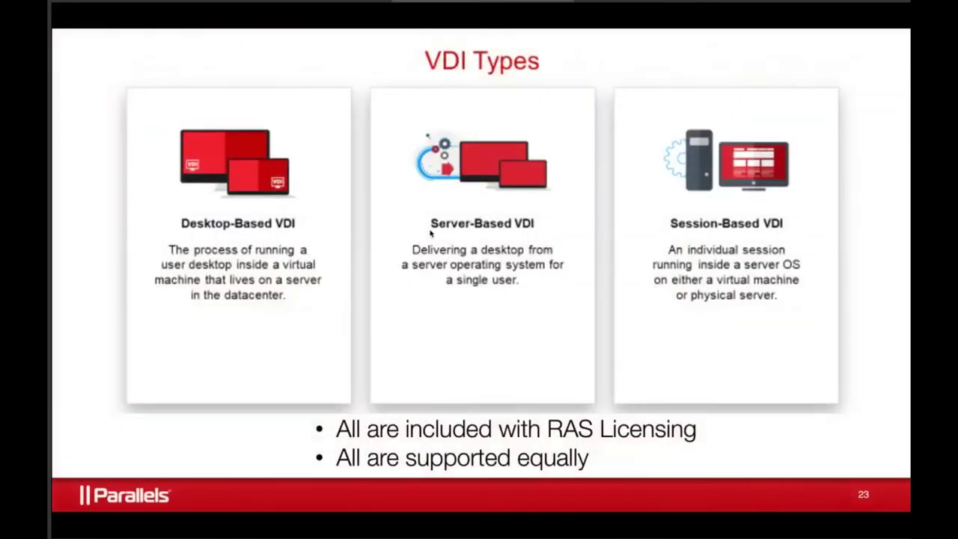
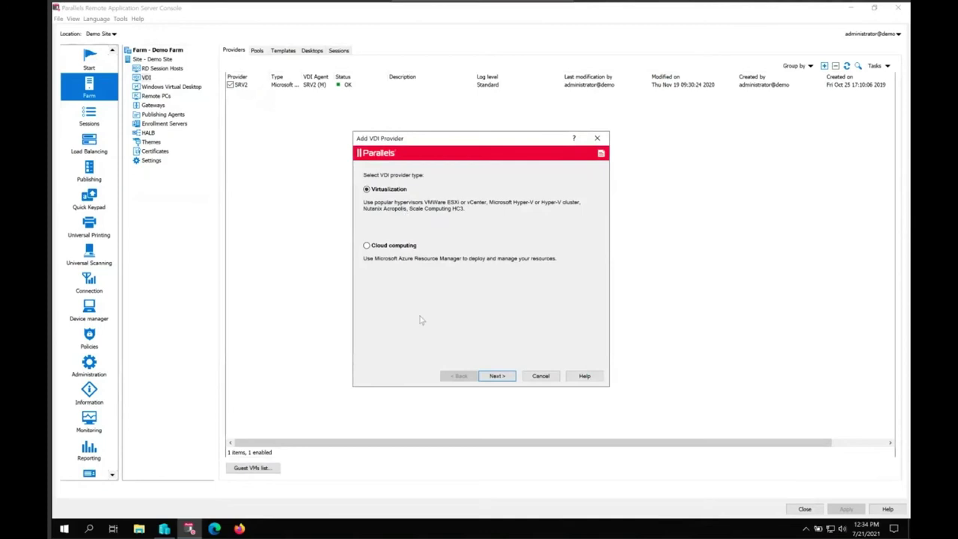
Review the supported hypervisor types for a new virtualization VDI provider and try to continue with VMware vCenter and empty connection details.
click(497, 376)
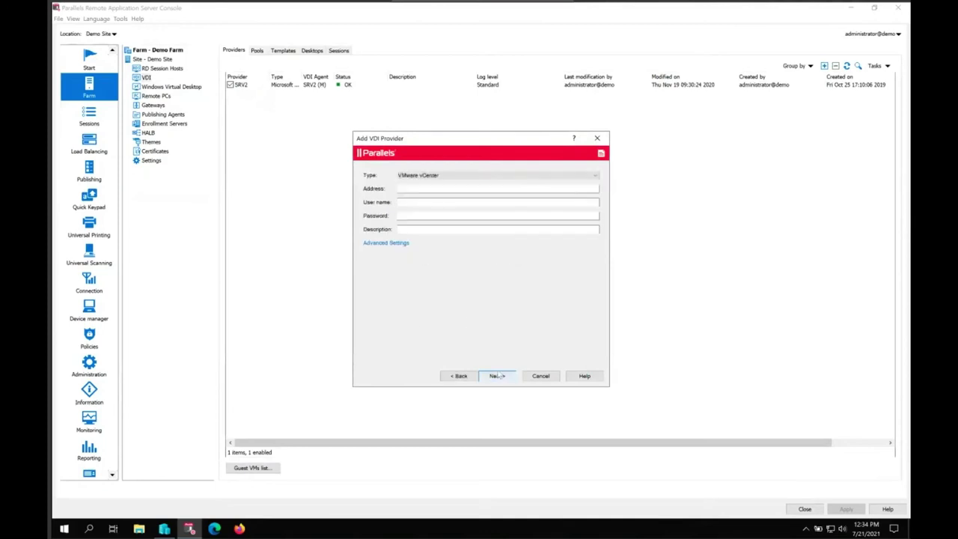
click(489, 175)
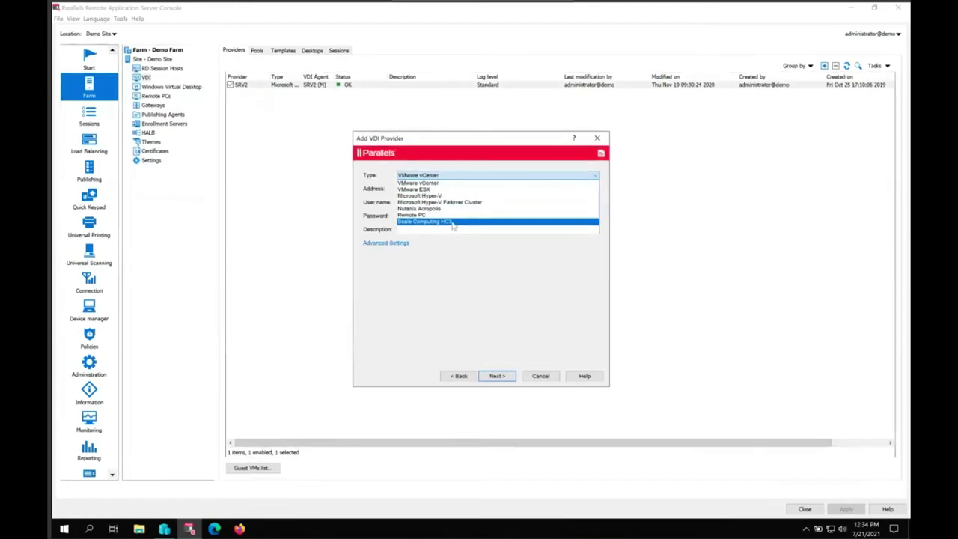
click(450, 282)
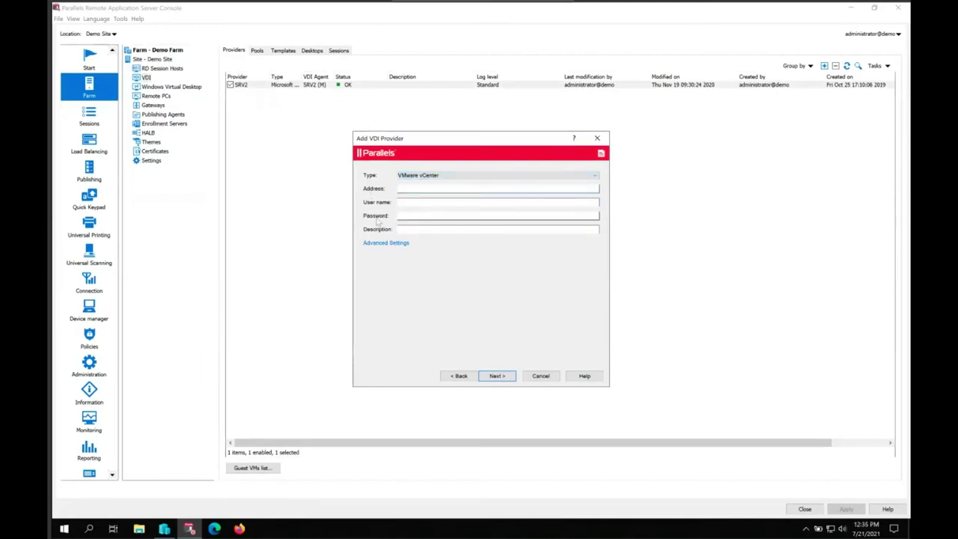
click(417, 202)
click(488, 376)
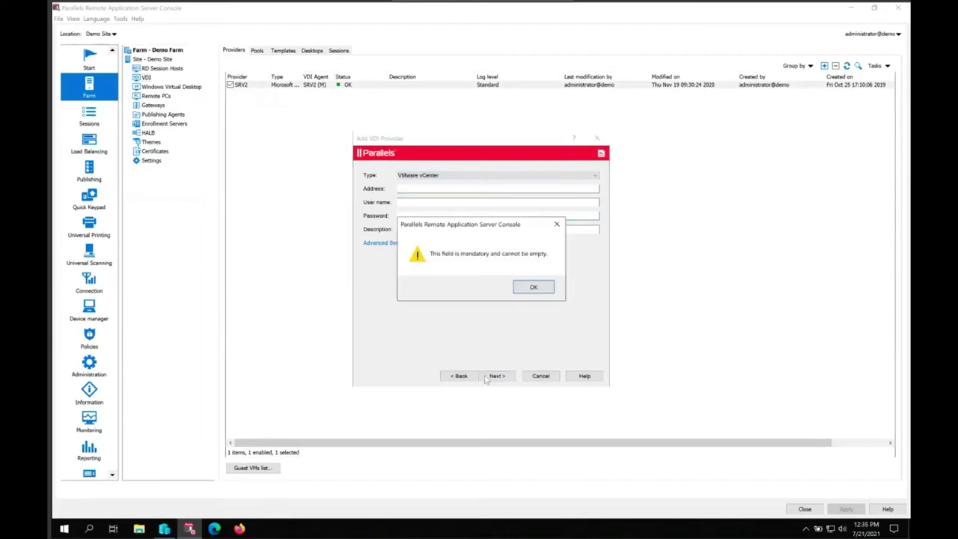
click(546, 289)
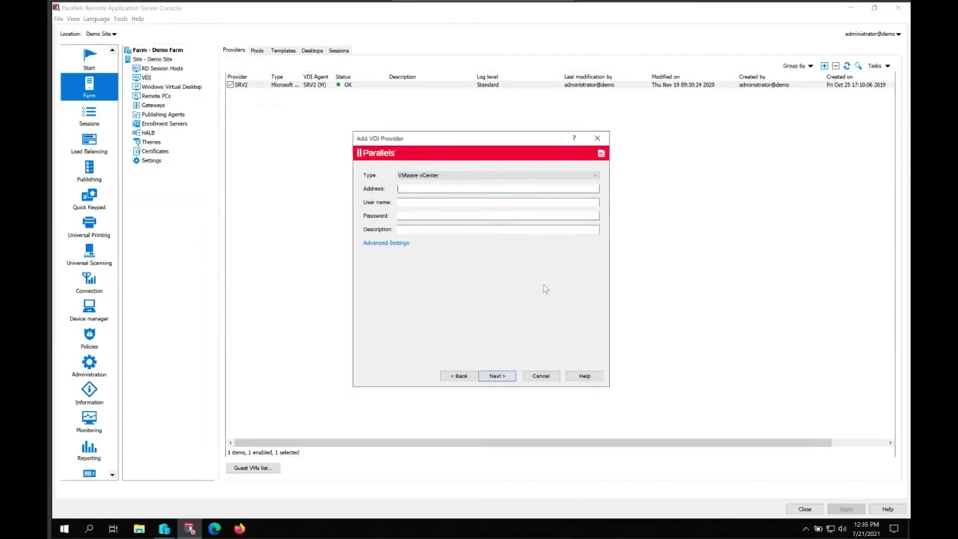
Review the Microsoft Azure details required for a cloud computing VDI provider and cancel the wizard.
click(456, 379)
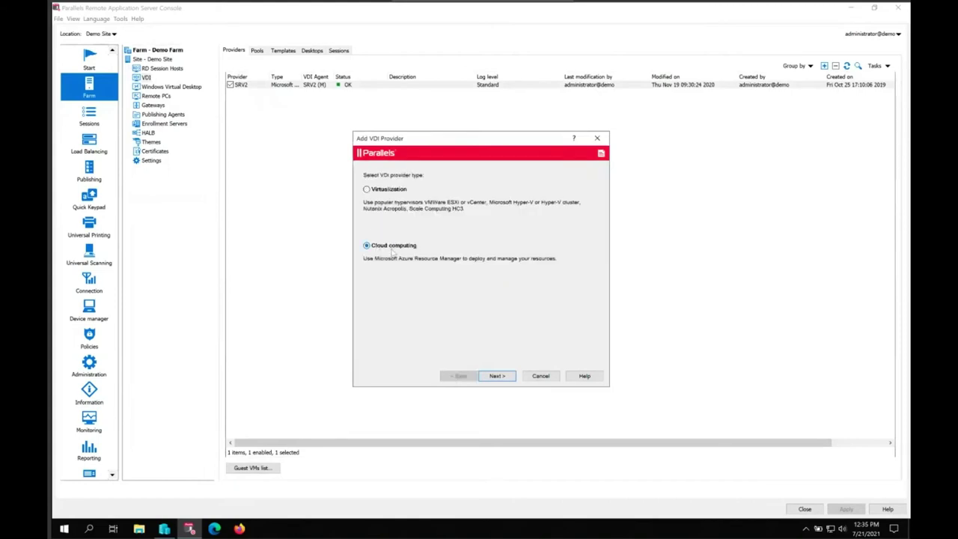
click(498, 377)
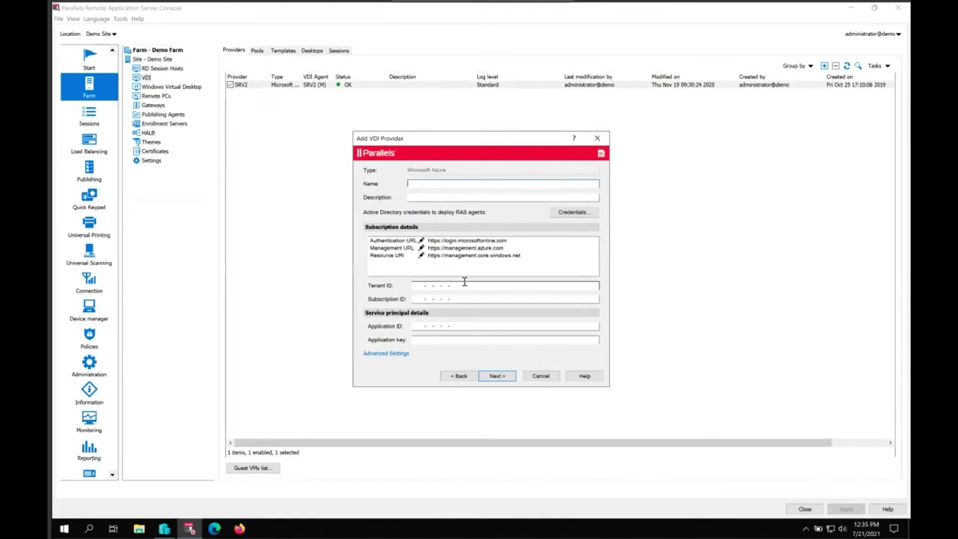
click(541, 377)
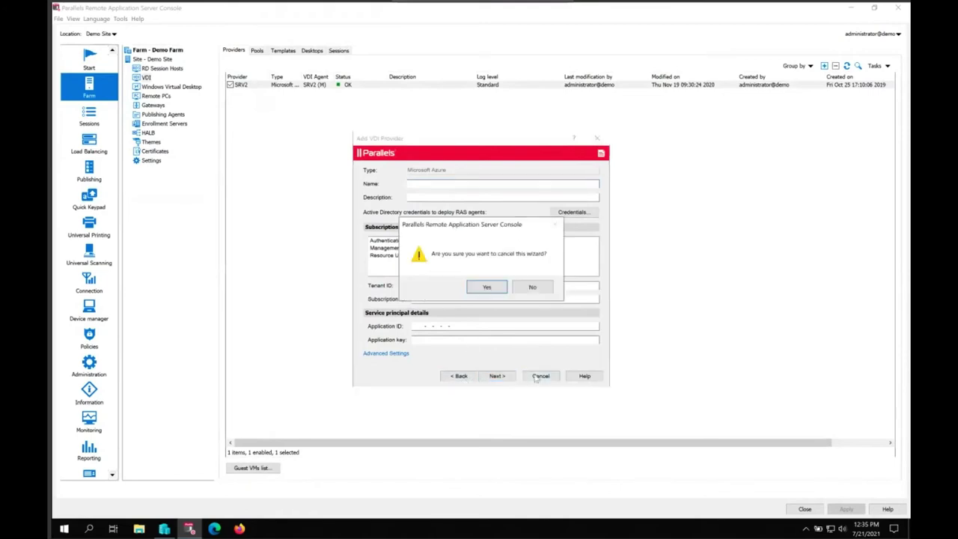
click(484, 288)
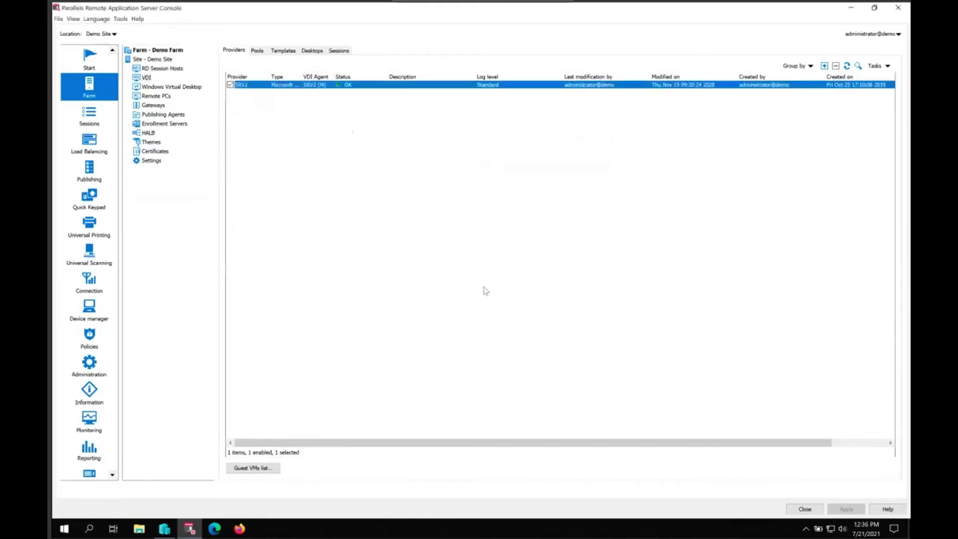
Widen the Type column of the VDI provider list to show more of SRV2's Microsoft Hyper-V type.
drag(300, 76, 388, 76)
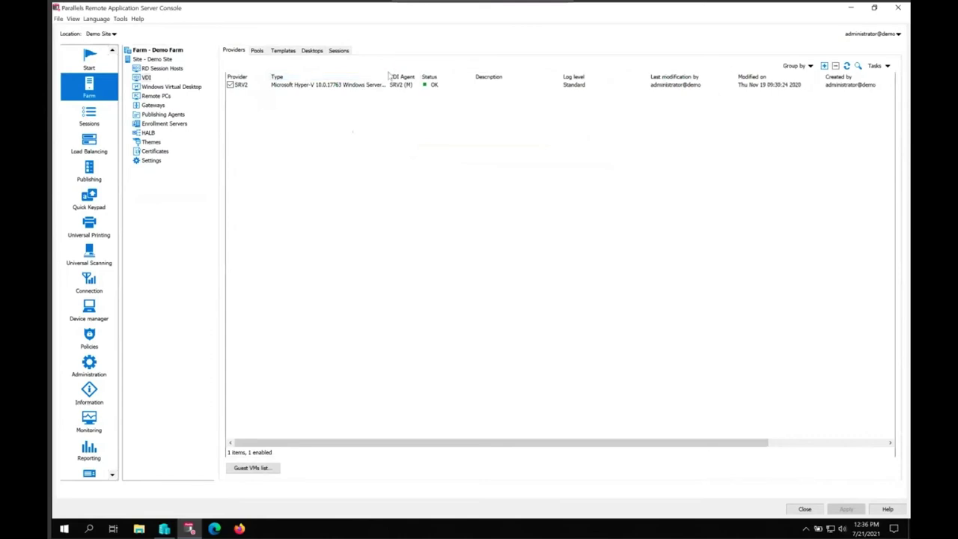
click(241, 86)
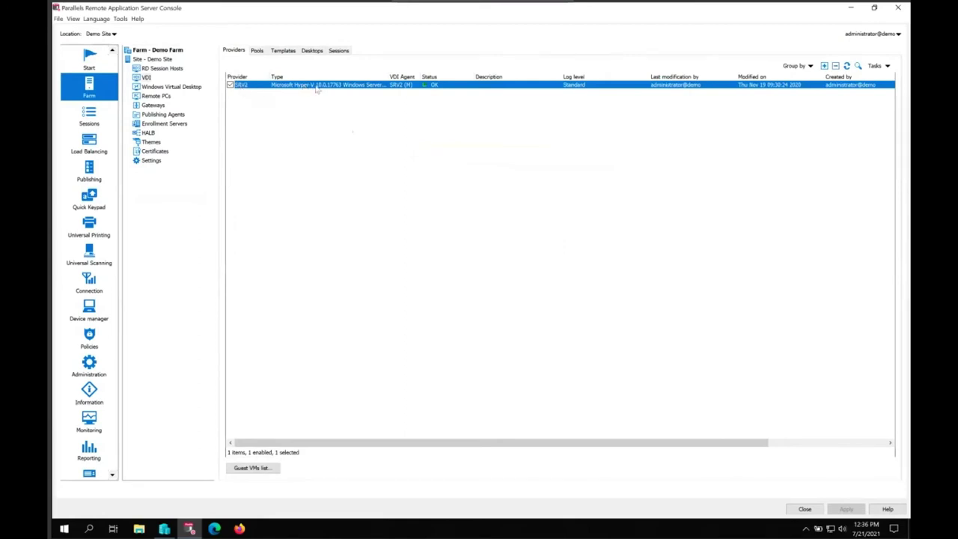
drag(389, 76, 457, 77)
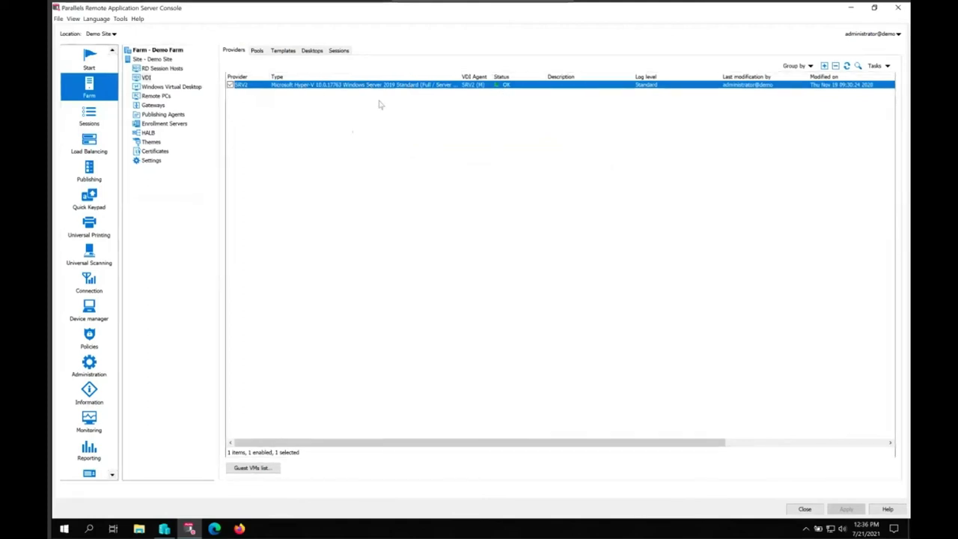
click(394, 167)
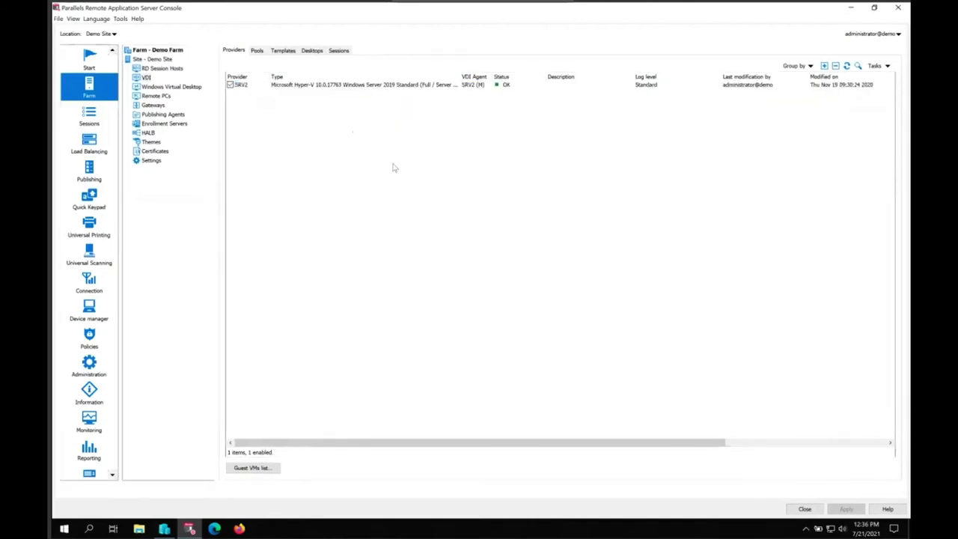
Examine the guest VMs available for a new VDI template, selecting WIN10 to check its power state.
click(284, 51)
right_click(322, 143)
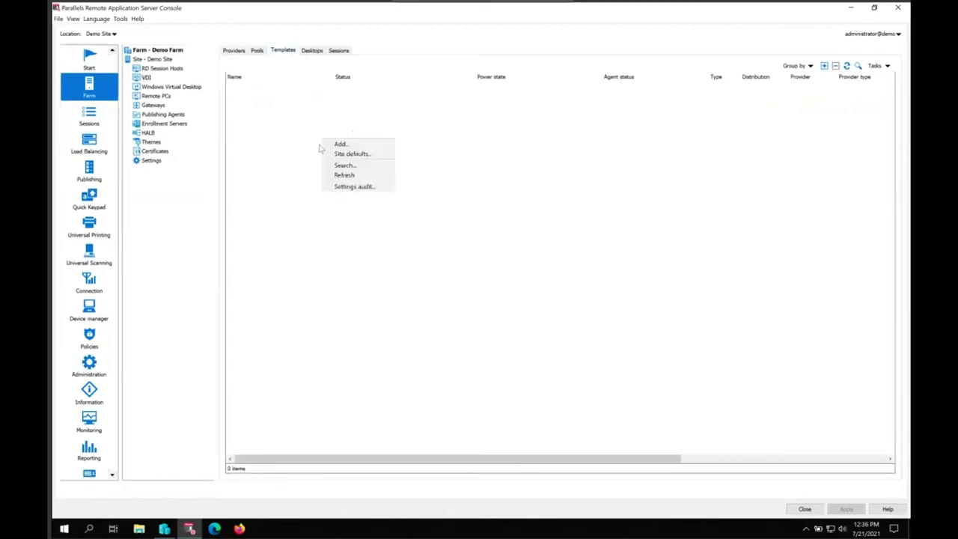
click(347, 144)
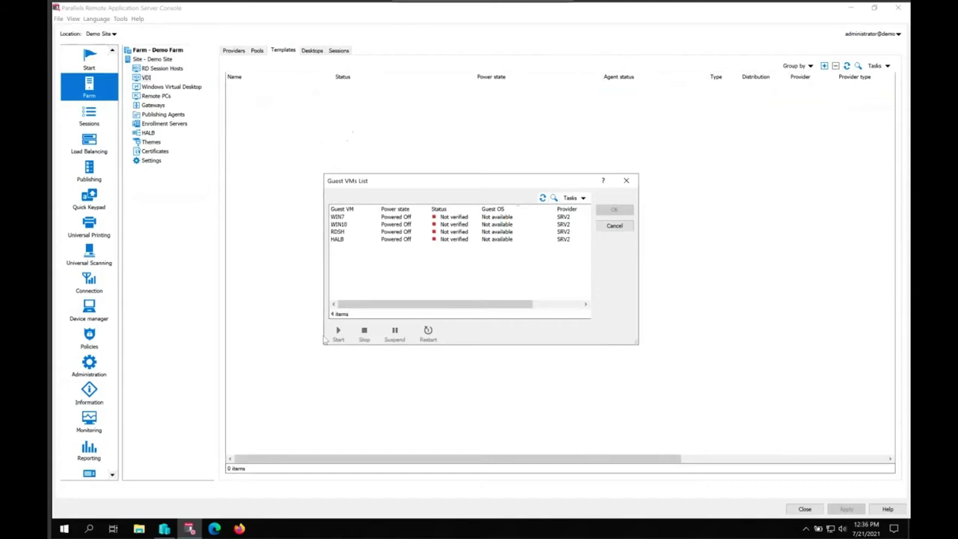
click(348, 225)
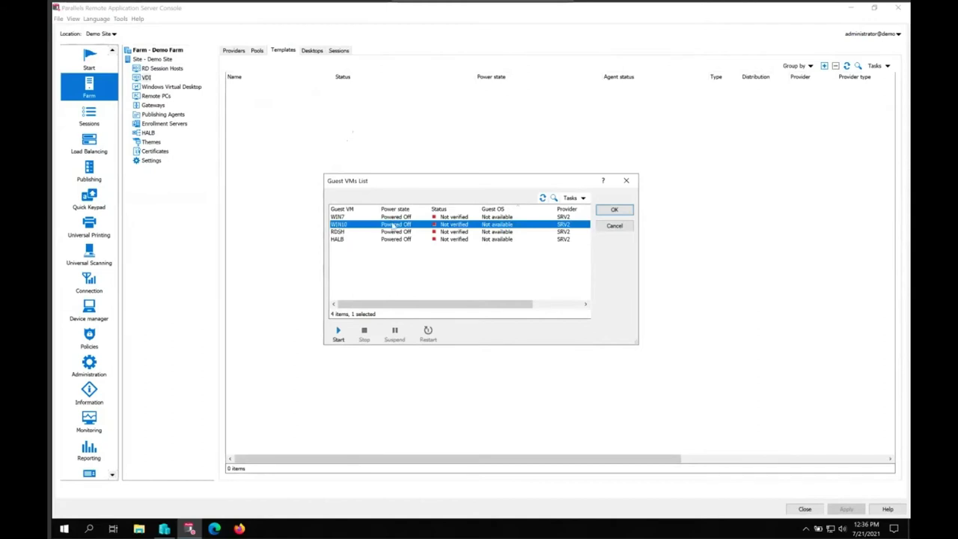
Switch to Hyper-V Manager and start the WIN10 virtual machine on SRV2.
click(165, 528)
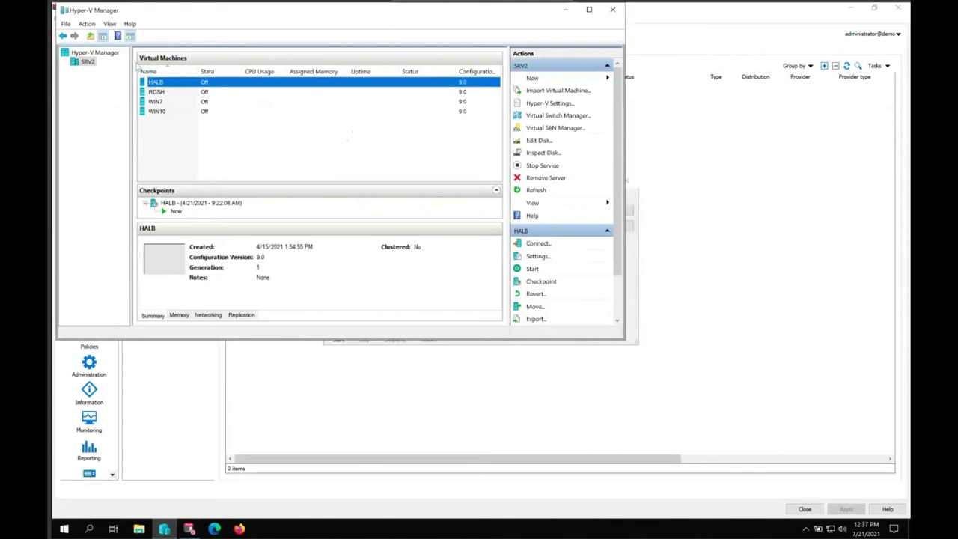
click(161, 111)
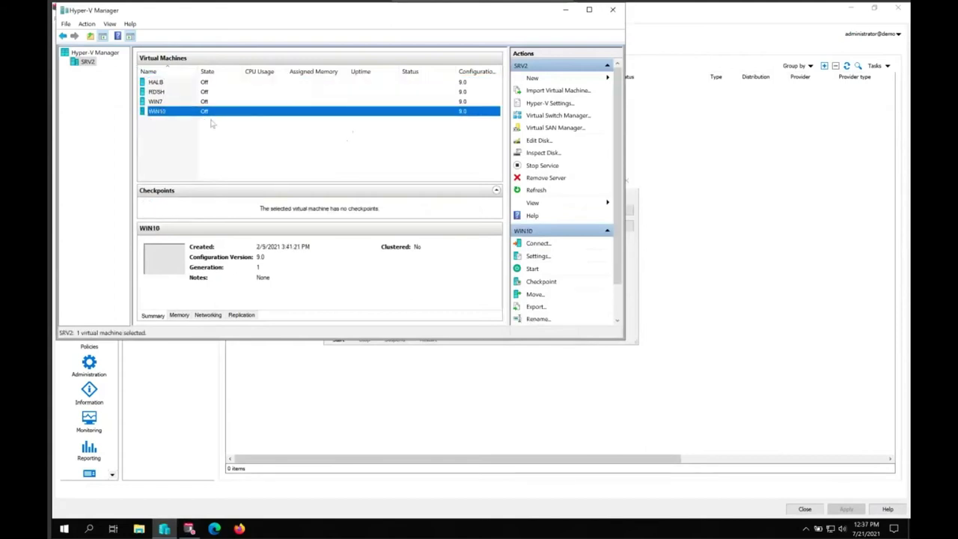
click(532, 270)
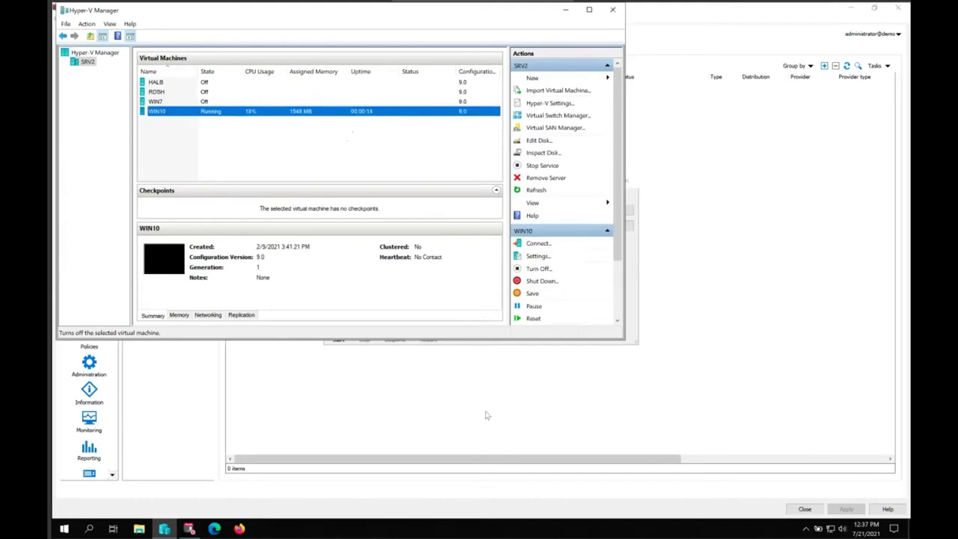
Return to the Parallels RAS console, reload the guest VM list, and begin a Virtual desktop template based on WIN10.
key(alt+Tab)
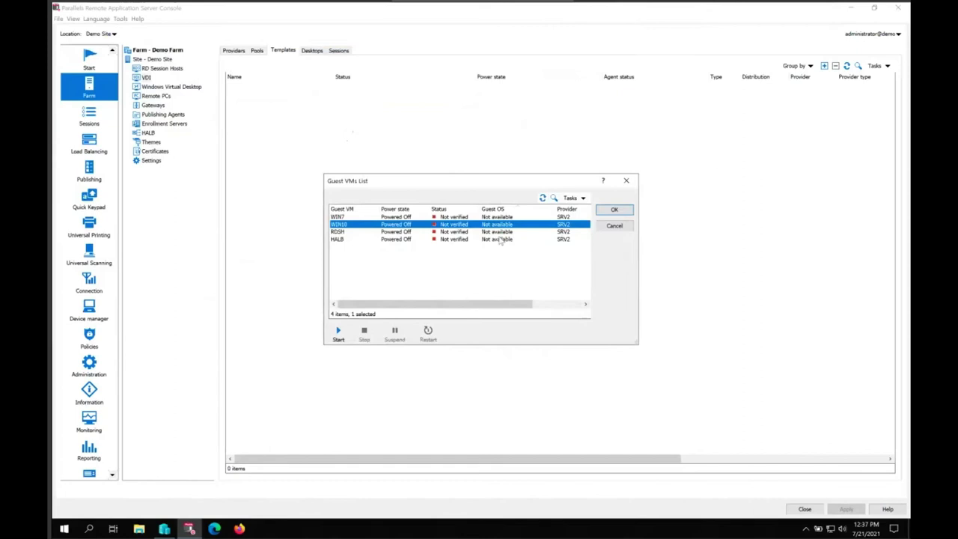
click(605, 226)
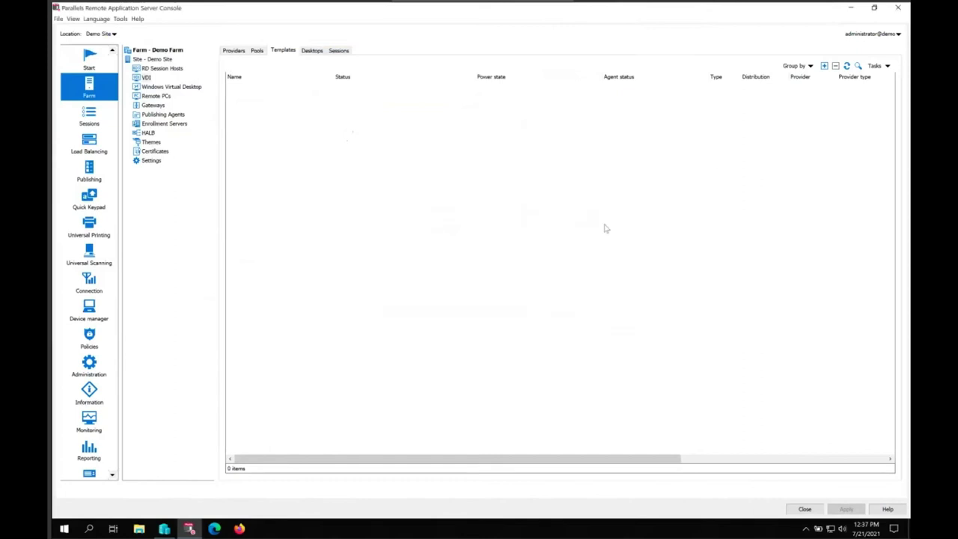
right_click(460, 226)
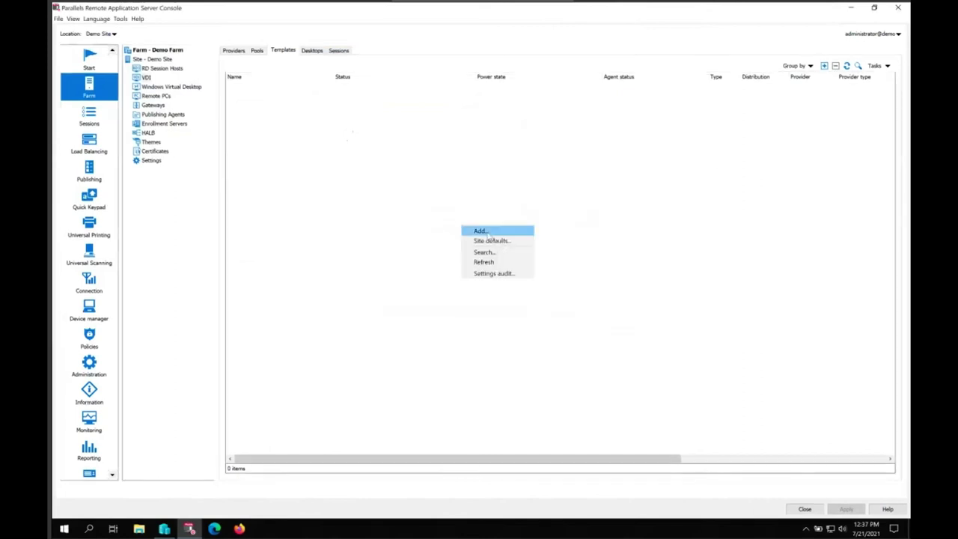
click(480, 231)
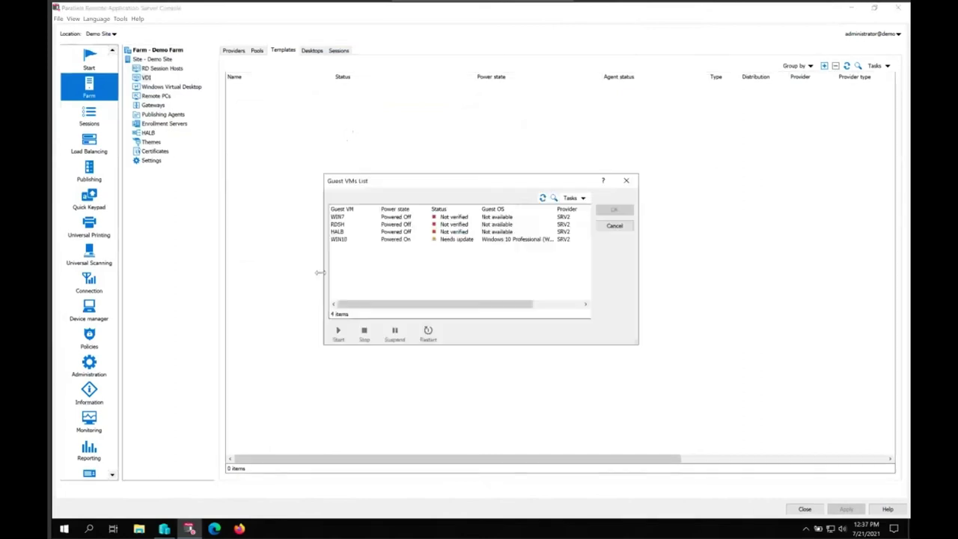
click(384, 241)
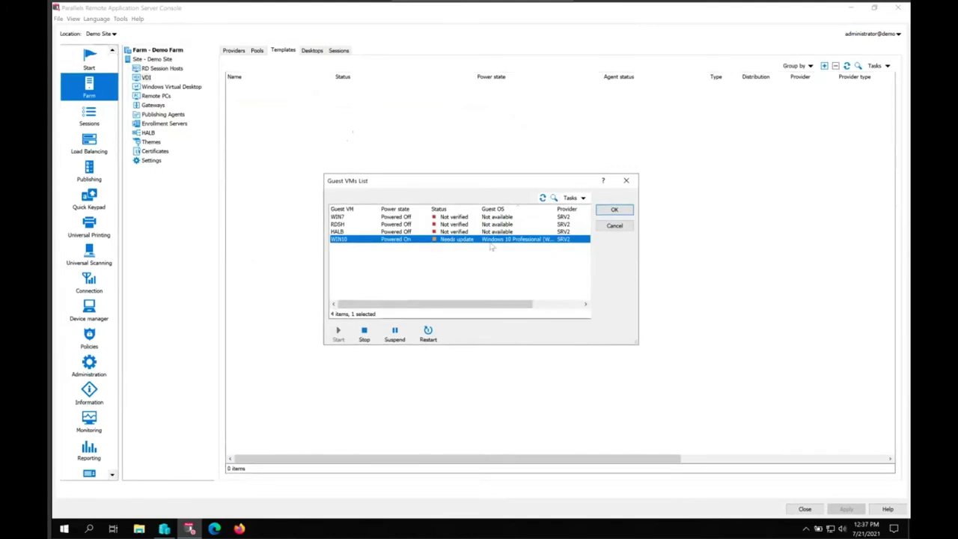
click(614, 211)
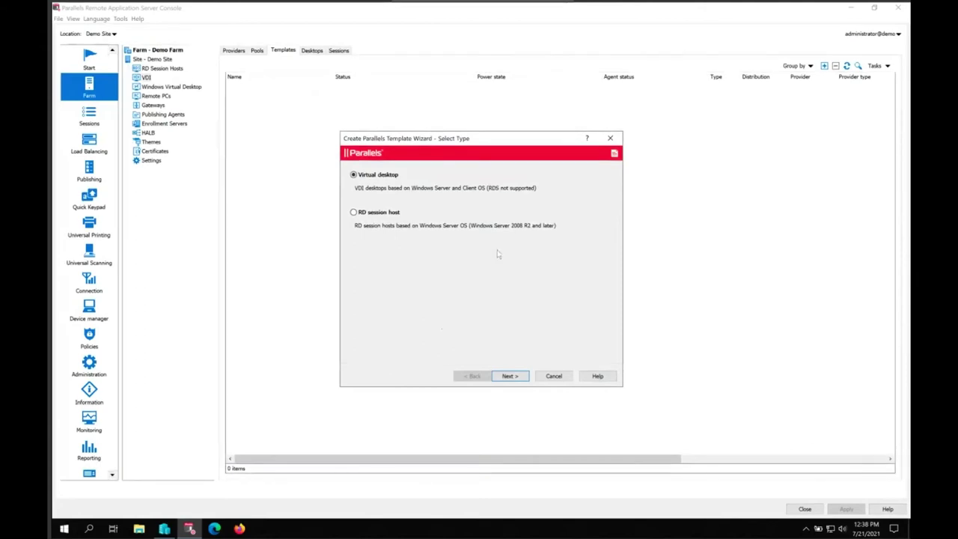
click(515, 377)
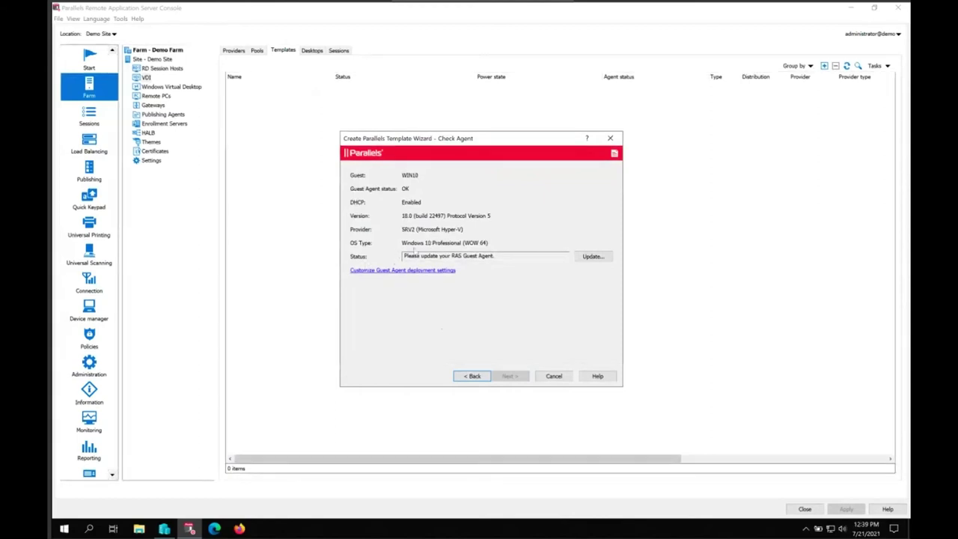
Review WIN10's guest agent status and the Guest Agent deployment settings, leaving the settings unchanged.
drag(410, 256, 501, 255)
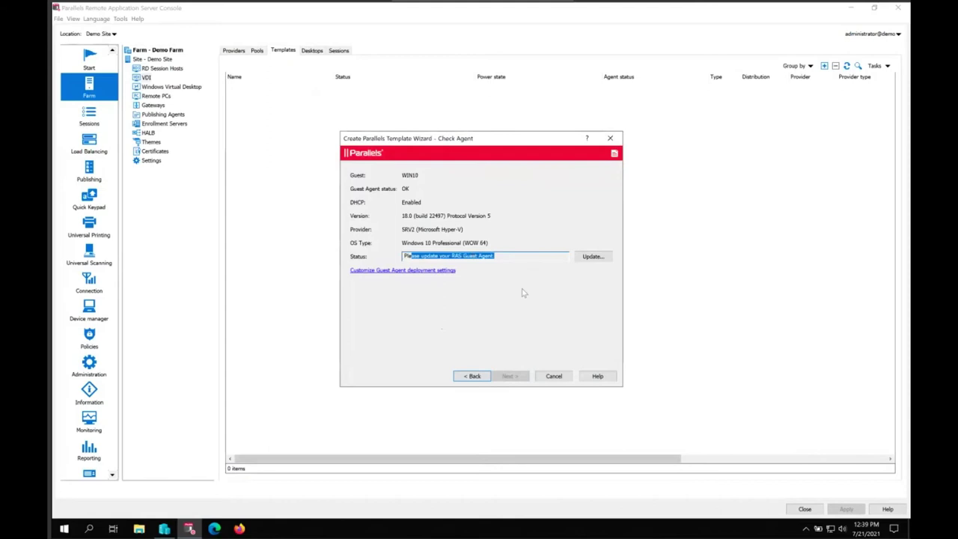
click(417, 271)
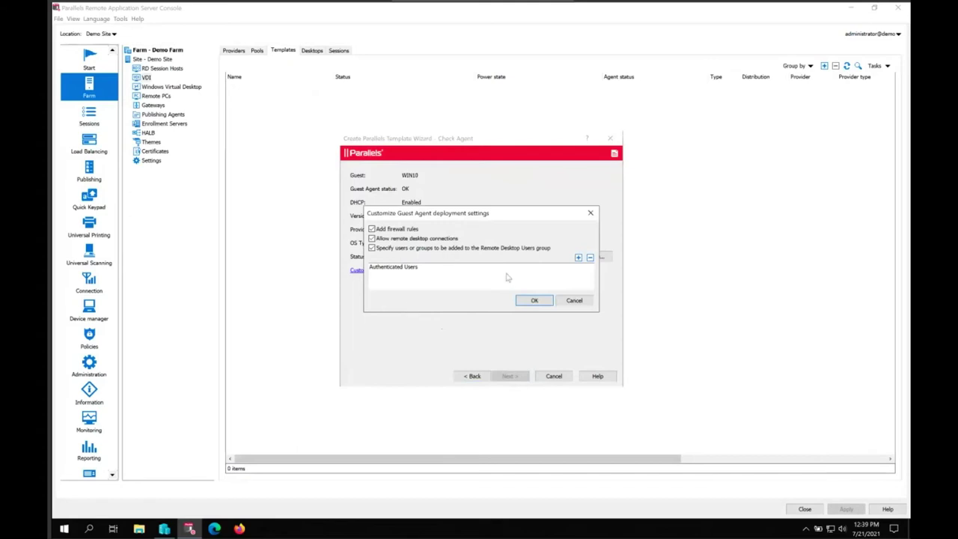
click(574, 300)
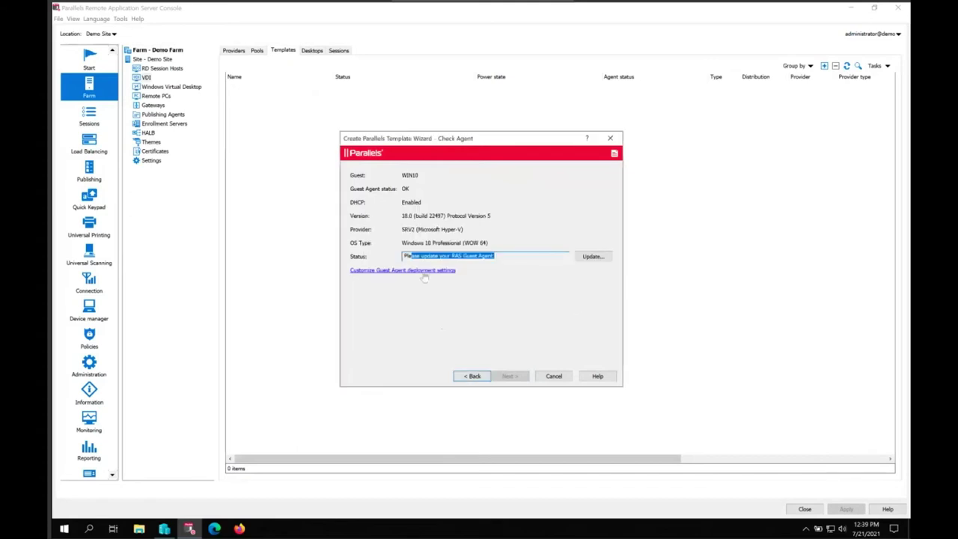
Update the RAS Guest Agent on WIN10, entering the administrator username and password for the remote installation.
click(591, 256)
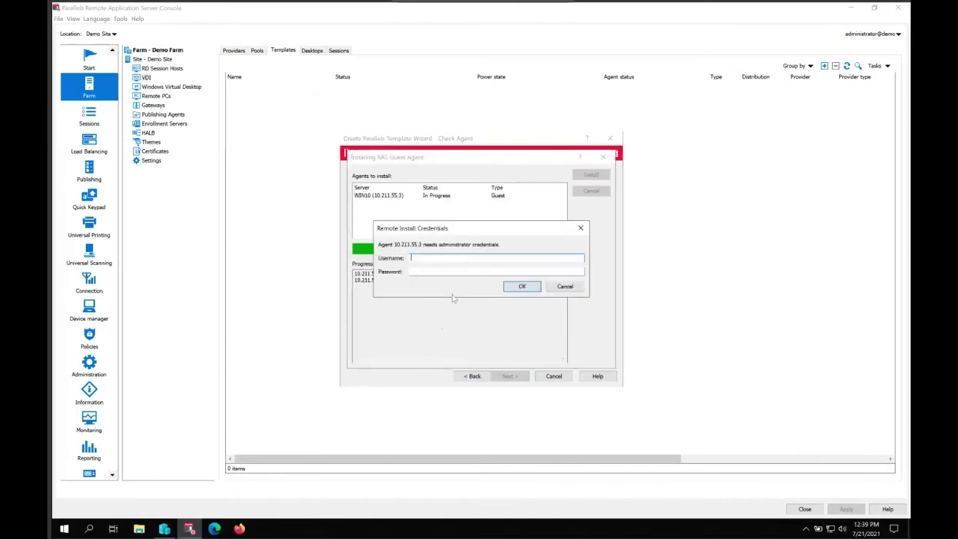
text(administrator)
key(Tab)
text(**********)
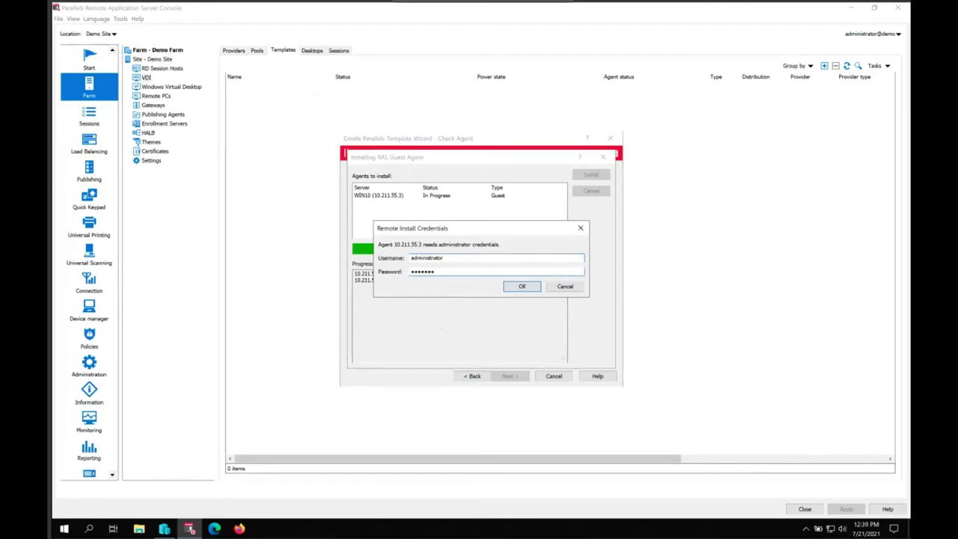
key(Return)
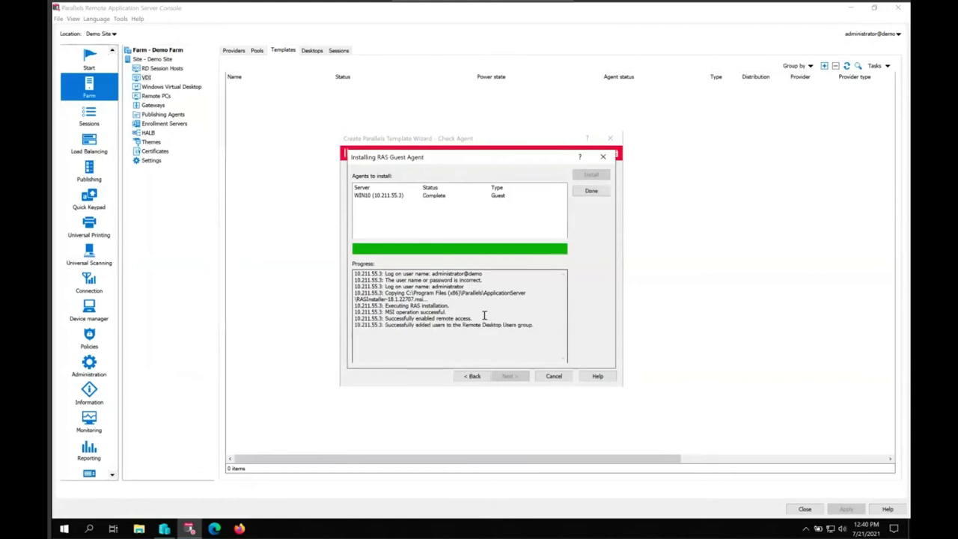
click(591, 191)
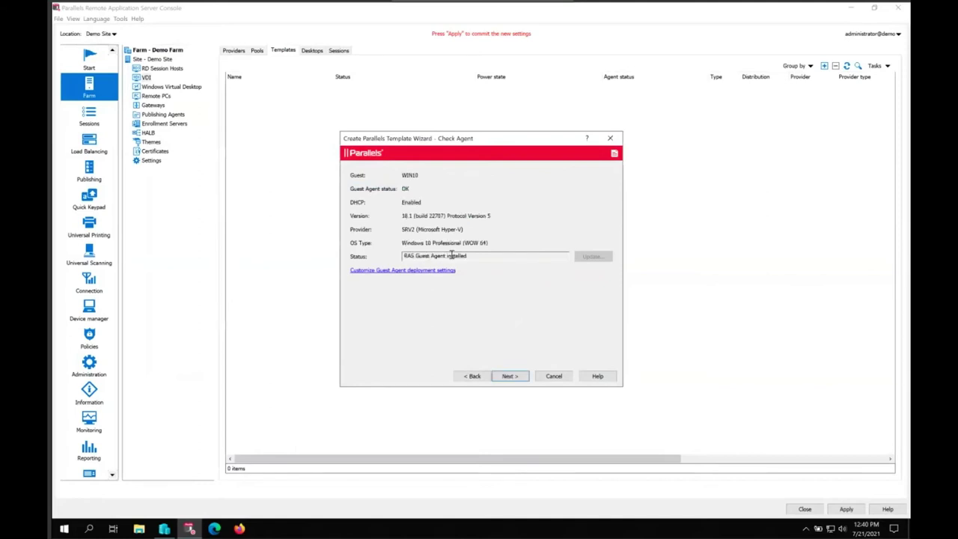
Name the template WIN10-demo-template and set its maximum guest VMs to 3.
click(511, 377)
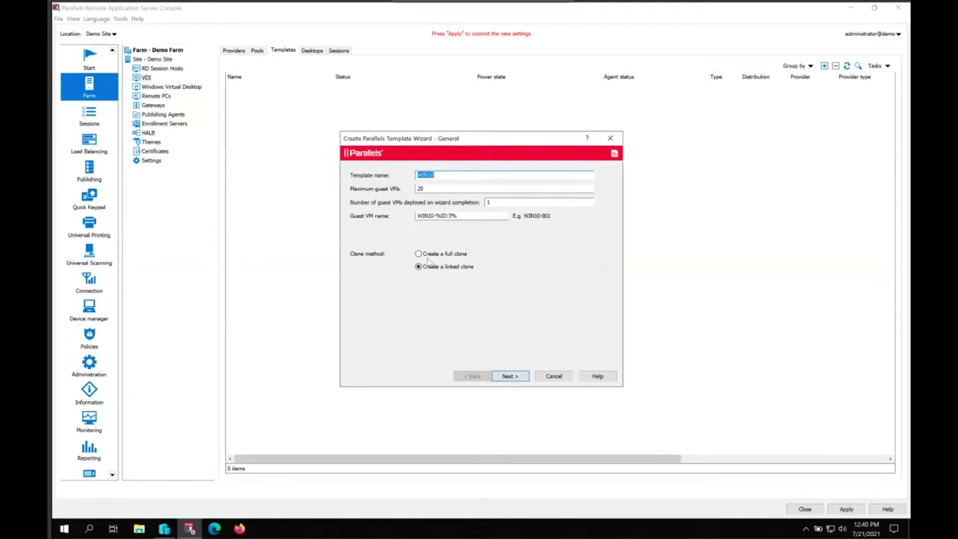
text(-demo-template)
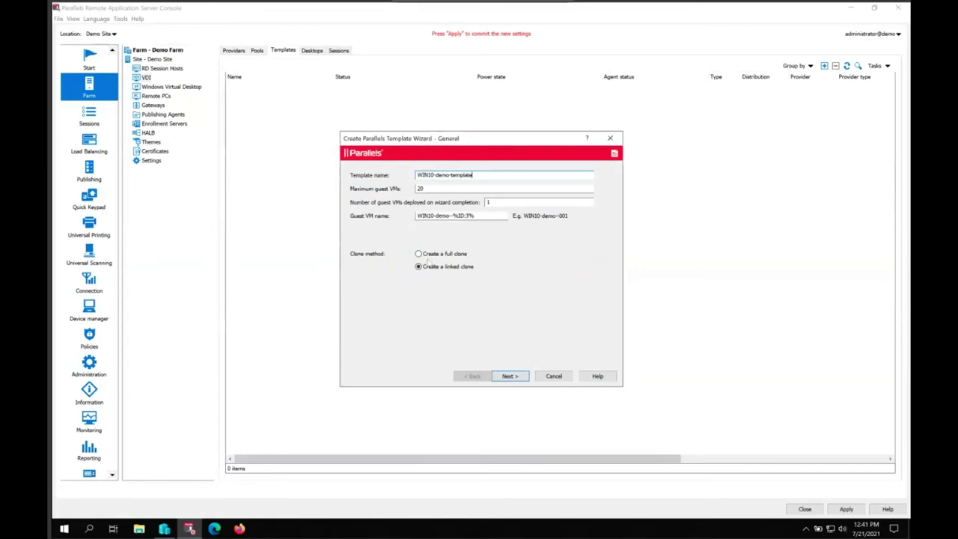
key(Tab)
text(3)
Set the guest VM name pattern to VDI-%ID:2% and continue with the linked clone method.
click(453, 215)
key(BackSpace)
key(BackSpace)
key(BackSpace)
key(BackSpace)
key(BackSpace)
key(BackSpace)
key(BackSpace)
key(BackSpace)
key(BackSpace)
key(BackSpace)
key(BackSpace)
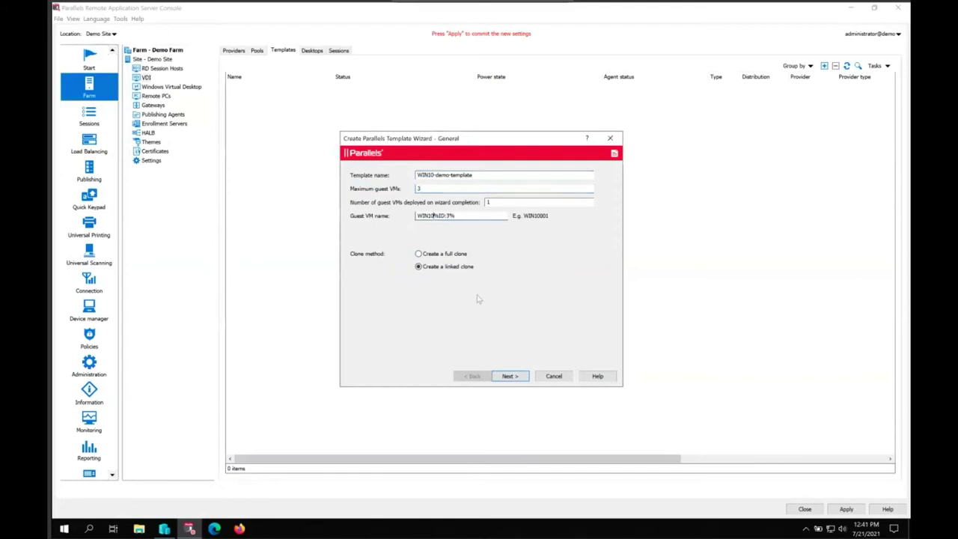
text(VDI-)
key(shift+Right)
key(shift+Right)
key(shift+Right)
key(shift+Right)
key(shift+Right)
key(shift+Right)
key(Right)
key(BackSpace)
key(BackSpace)
text(2%)
key(Left)
key(BackSpace)
text(8)
key(BackSpace)
text(2)
click(507, 377)
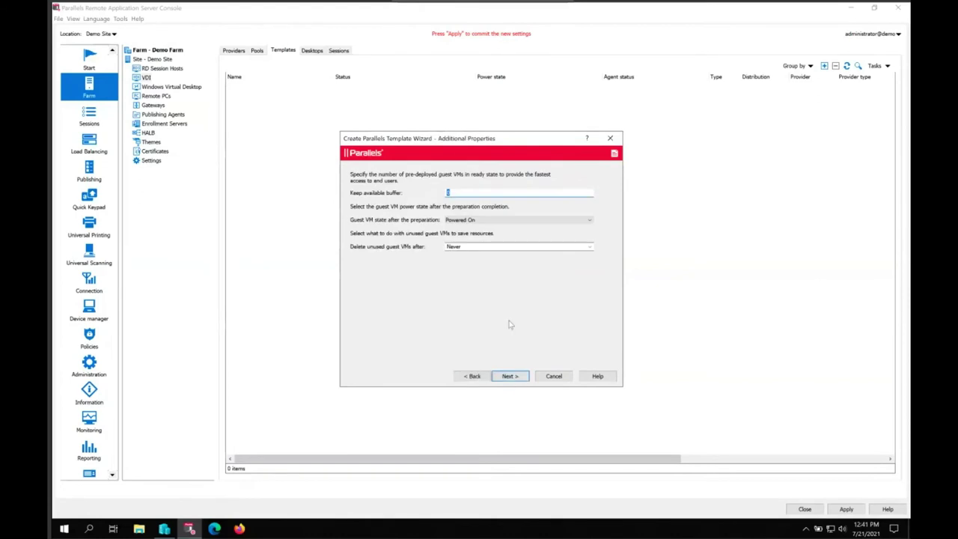
Accept the default additional properties, leave multi-provider distribution disabled, and keep the default Hyper-V folder for the guest VMs.
click(512, 380)
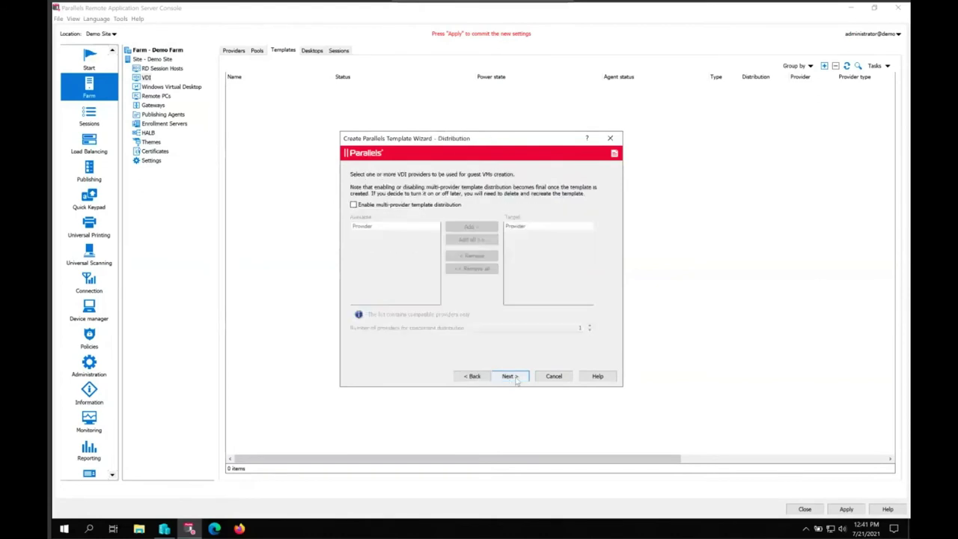
click(508, 377)
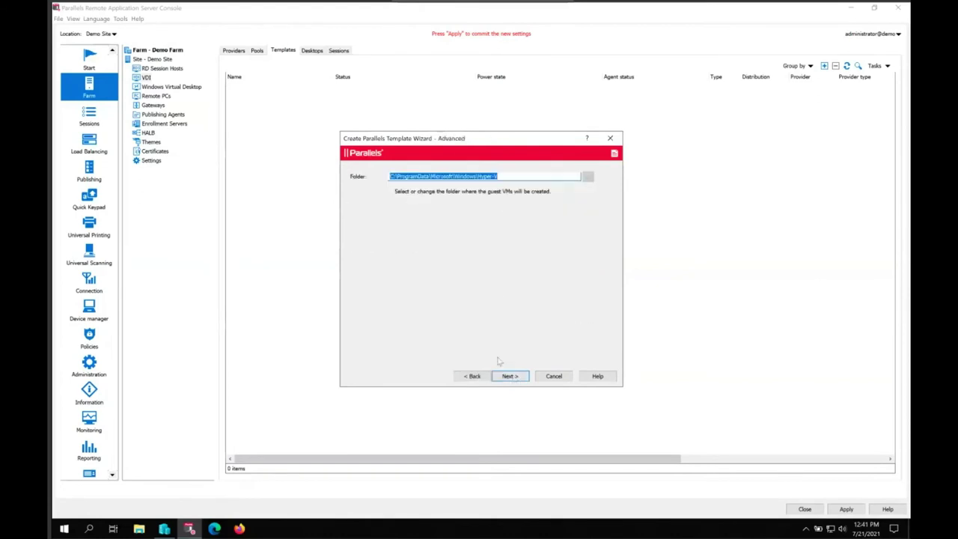
click(508, 377)
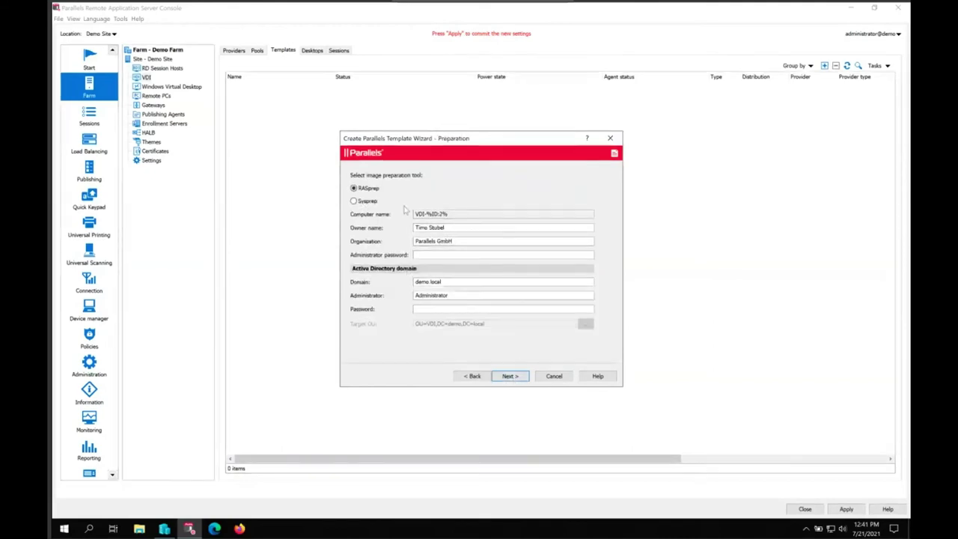
Enter the local administrator password and the domain administrator password for the RASprep image preparation.
click(459, 254)
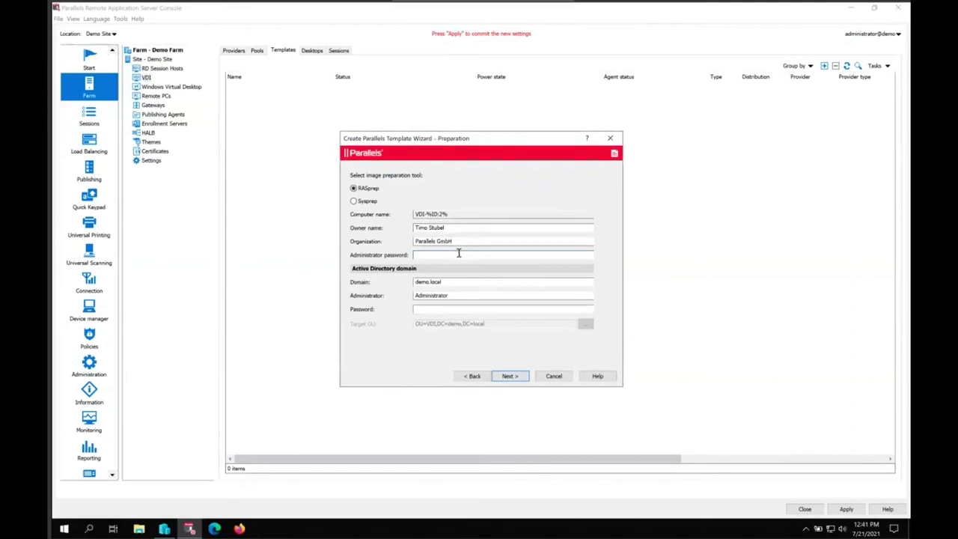
text(*********)
key(Tab)
key(Tab)
key(Tab)
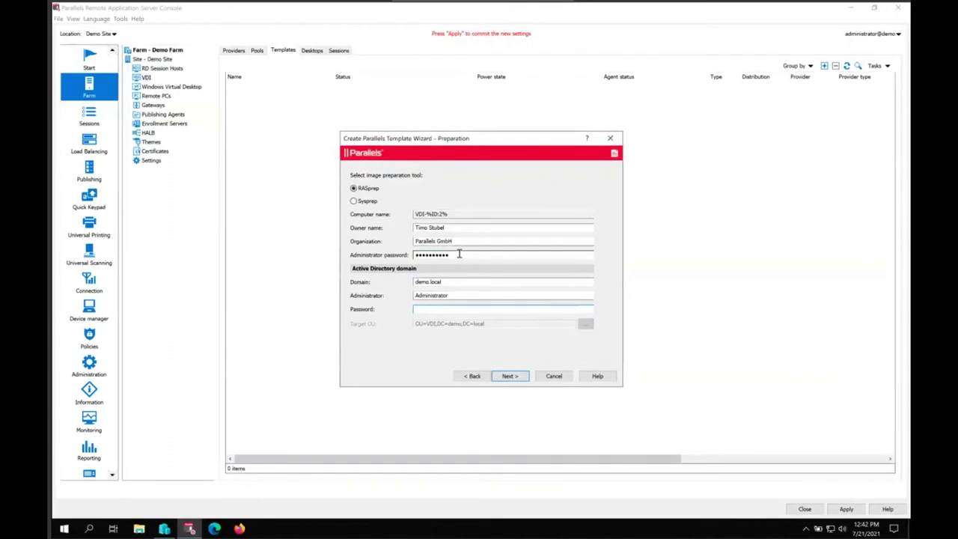
text(••••••••••)
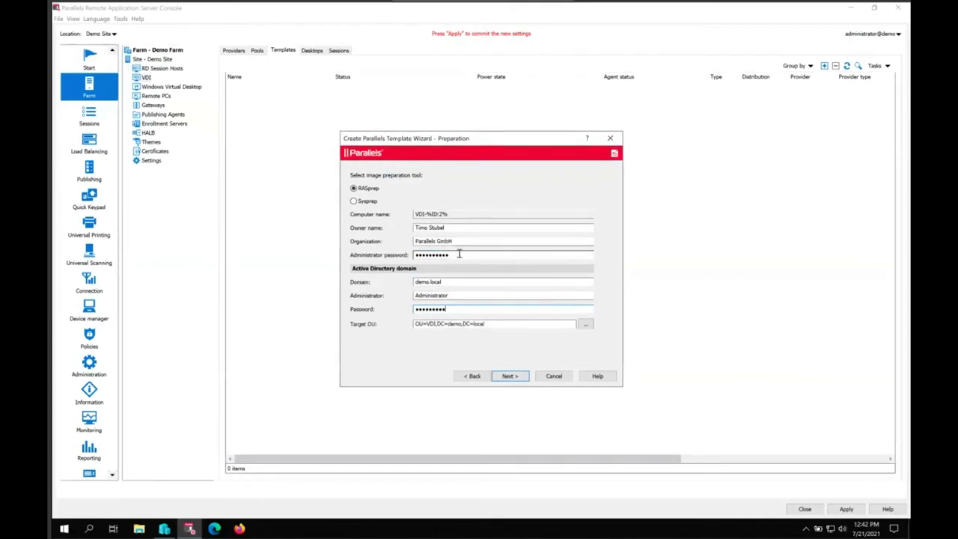
Choose VDI as the target organizational unit and accept the inherited FSLogix user profile settings.
click(586, 323)
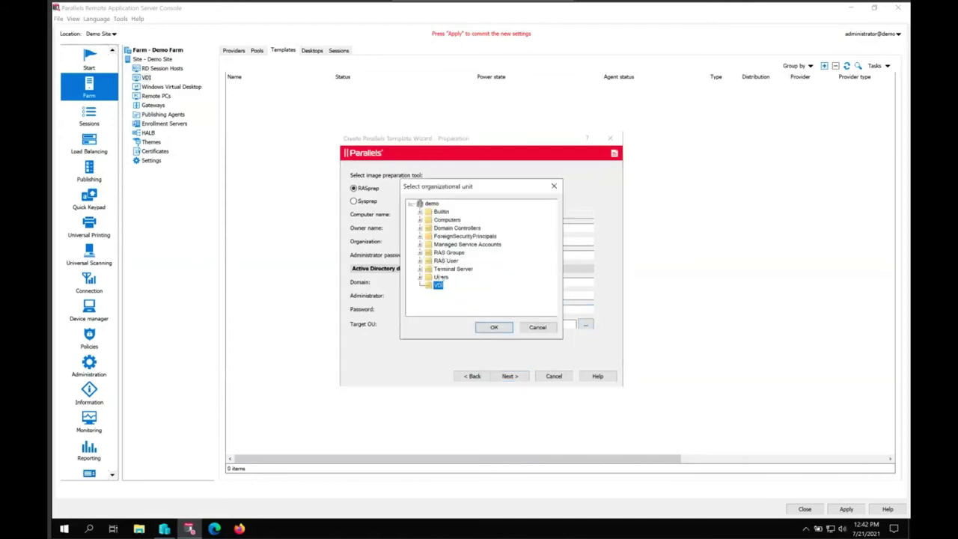
click(494, 327)
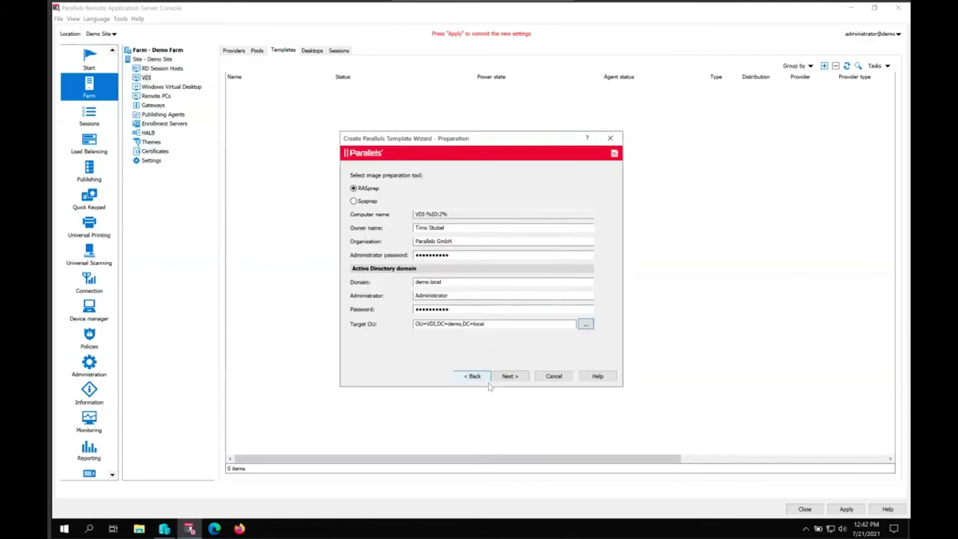
click(509, 376)
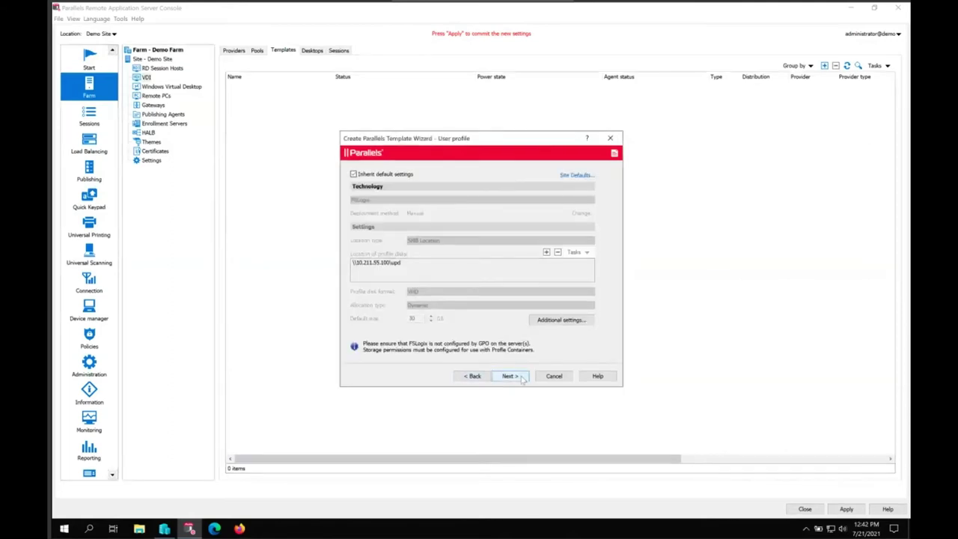
click(509, 376)
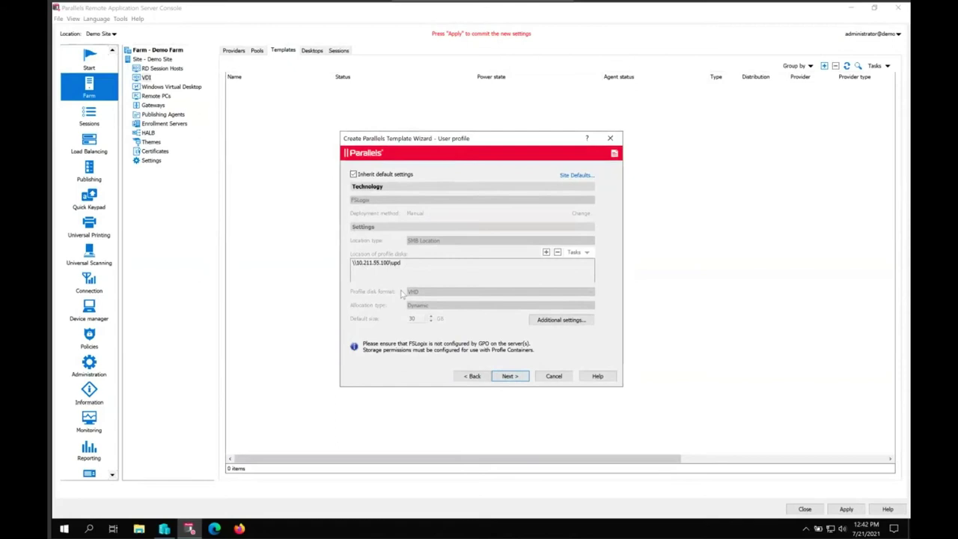
click(510, 376)
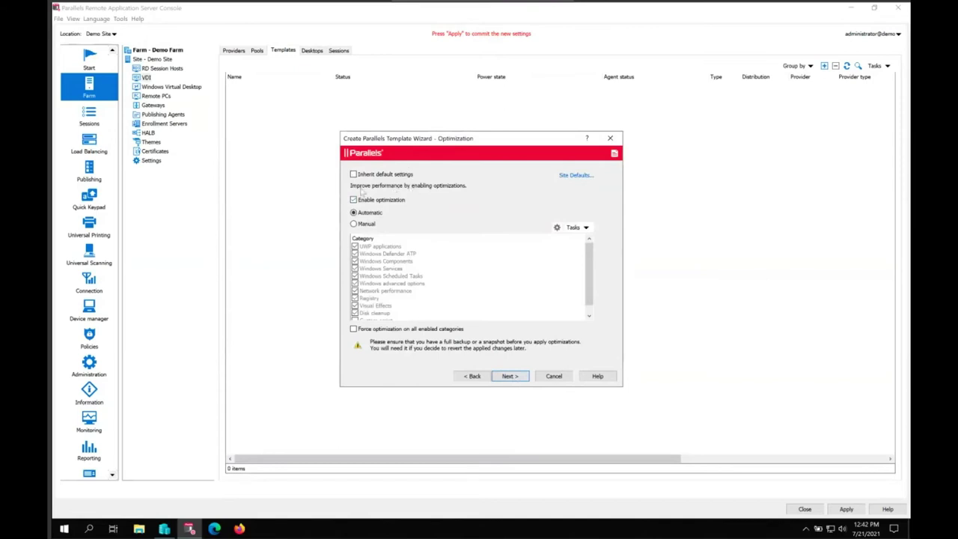
Preview manual optimization and examine the UWP application packages offered for removal, including the Xbox entries, without keeping changes.
click(354, 224)
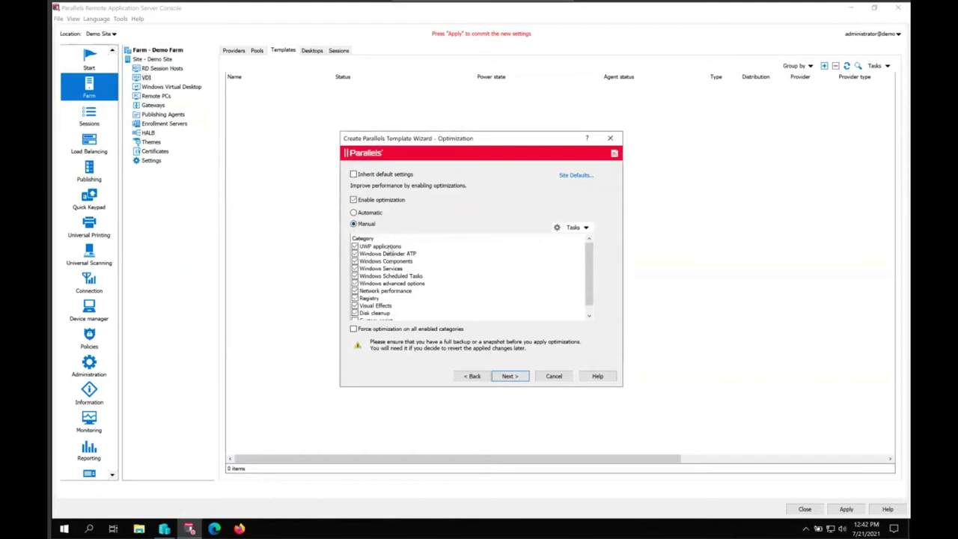
click(390, 247)
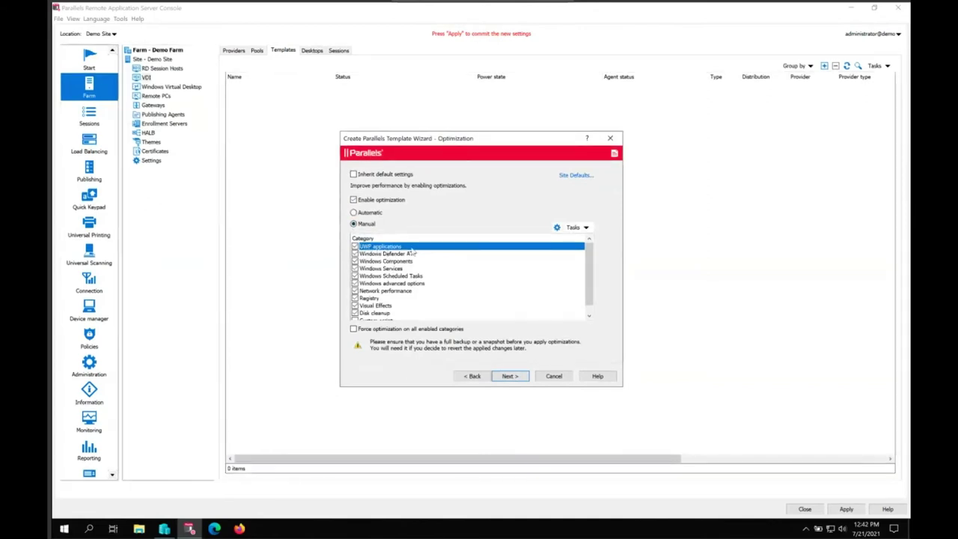
double_click(529, 246)
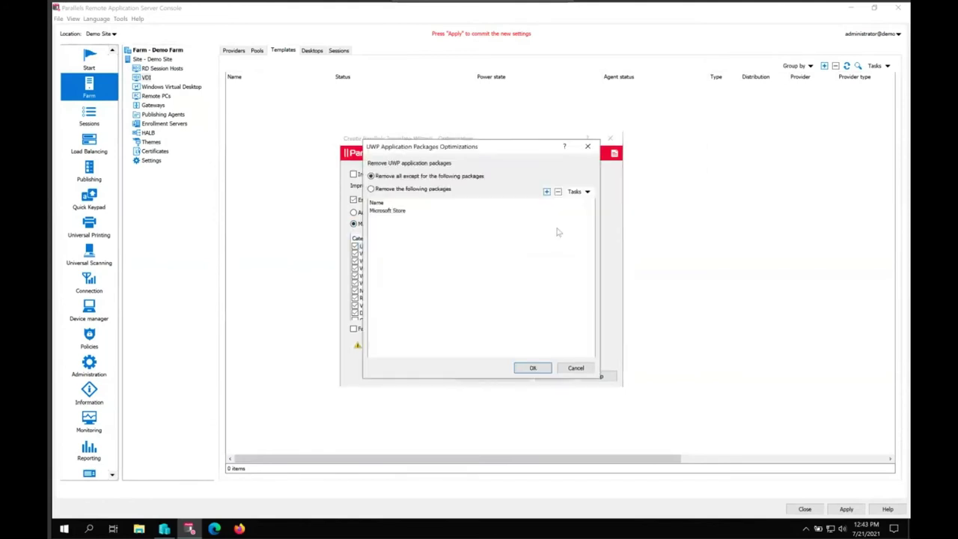
click(403, 190)
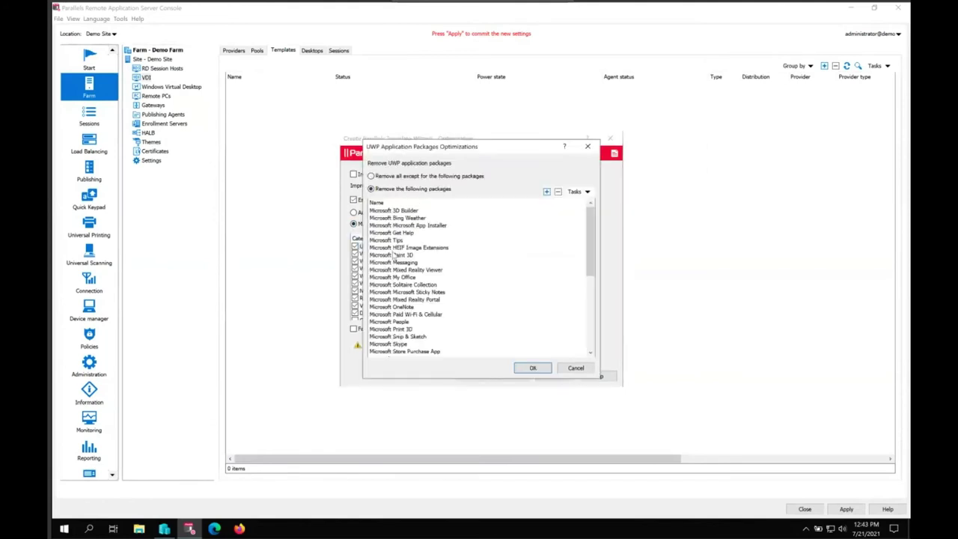
scroll(403, 315, down, 7)
click(388, 293)
click(390, 300)
click(390, 307)
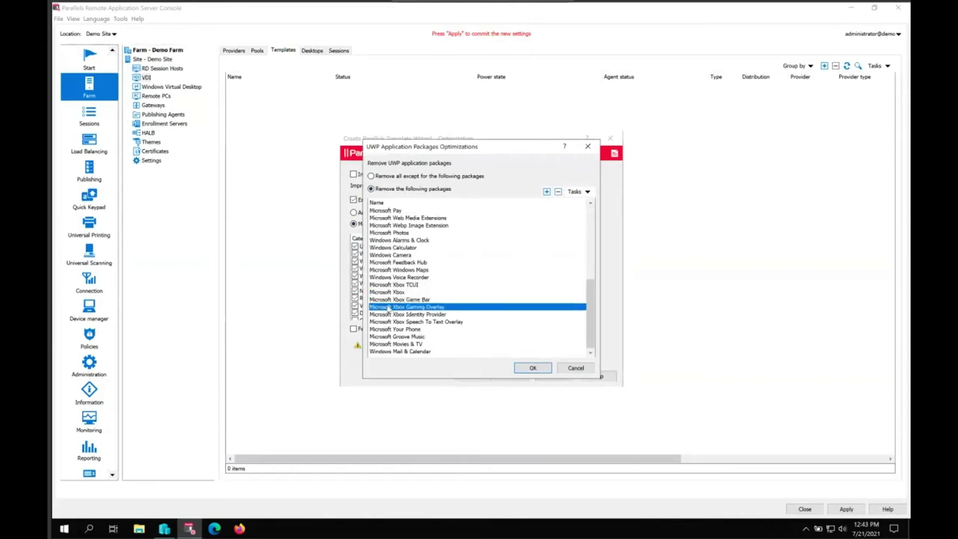
click(391, 322)
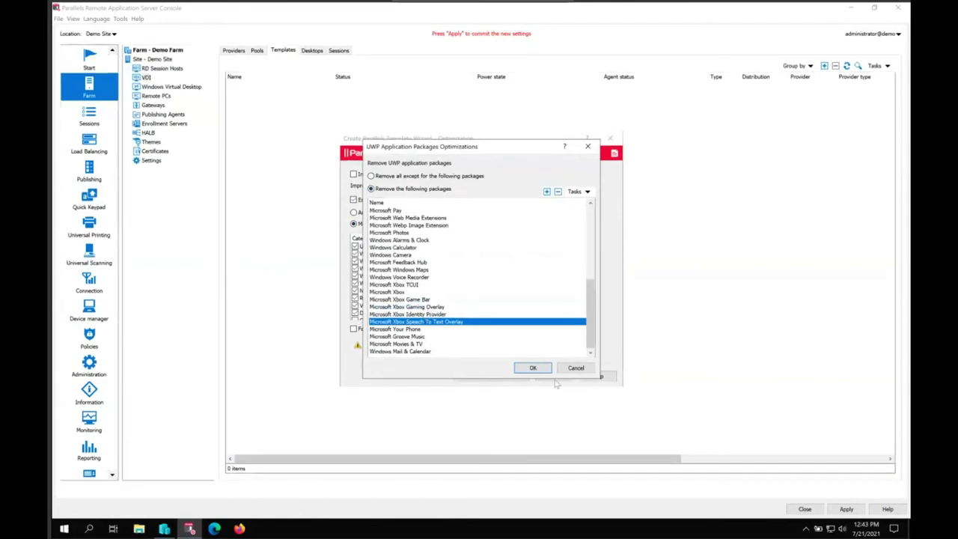
click(575, 369)
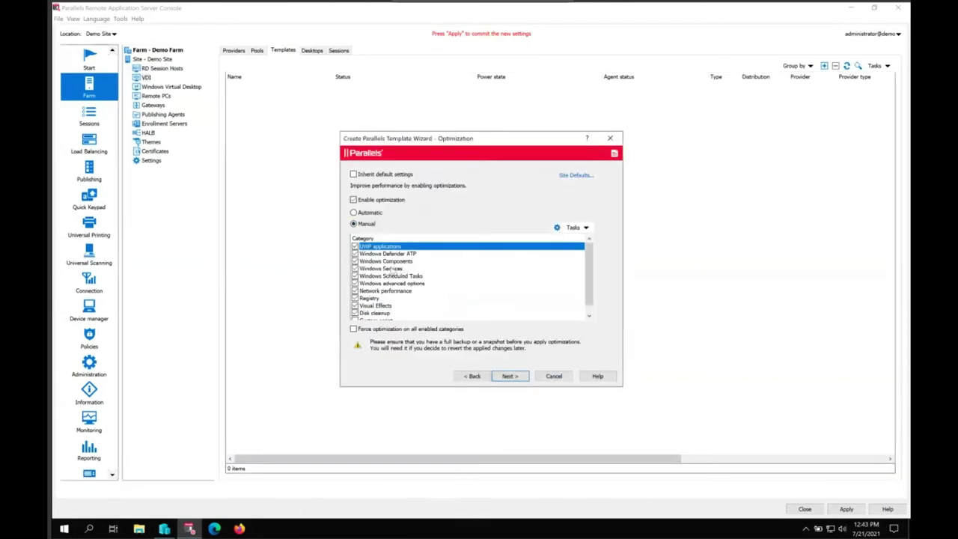
Examine the services listed for disabling under the Windows Services optimization, including UPnP Device Host, Bluetooth Support Service and WLAN AutoConfig.
click(395, 269)
click(556, 233)
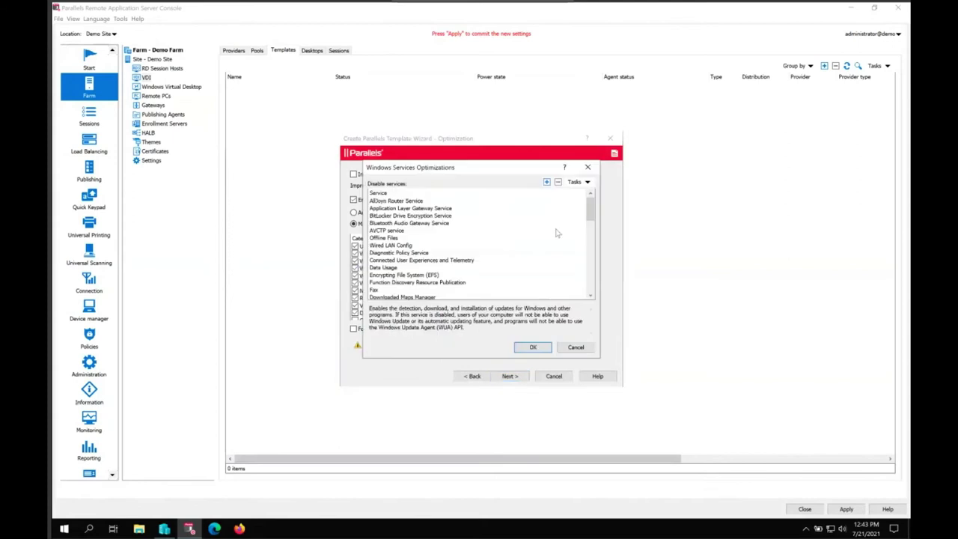
scroll(435, 258, down, 10)
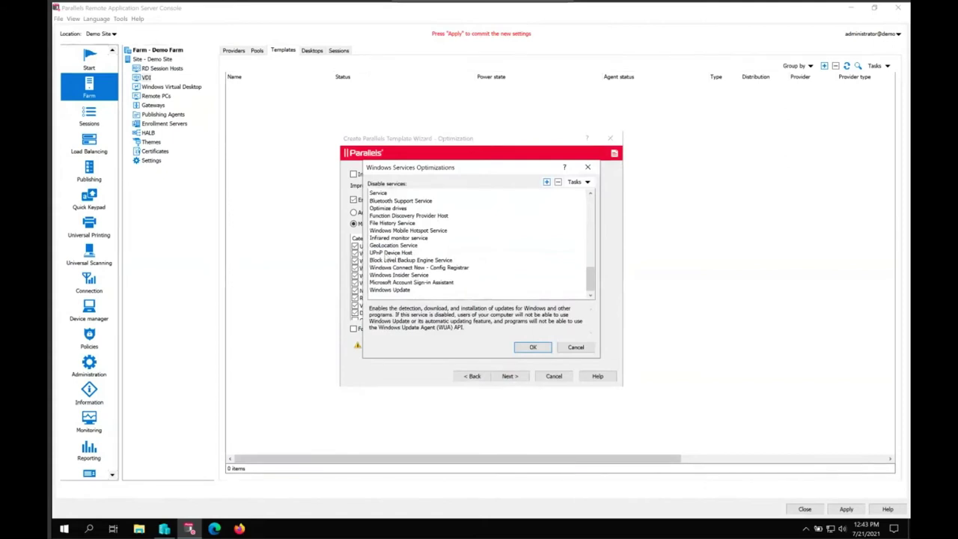
click(396, 253)
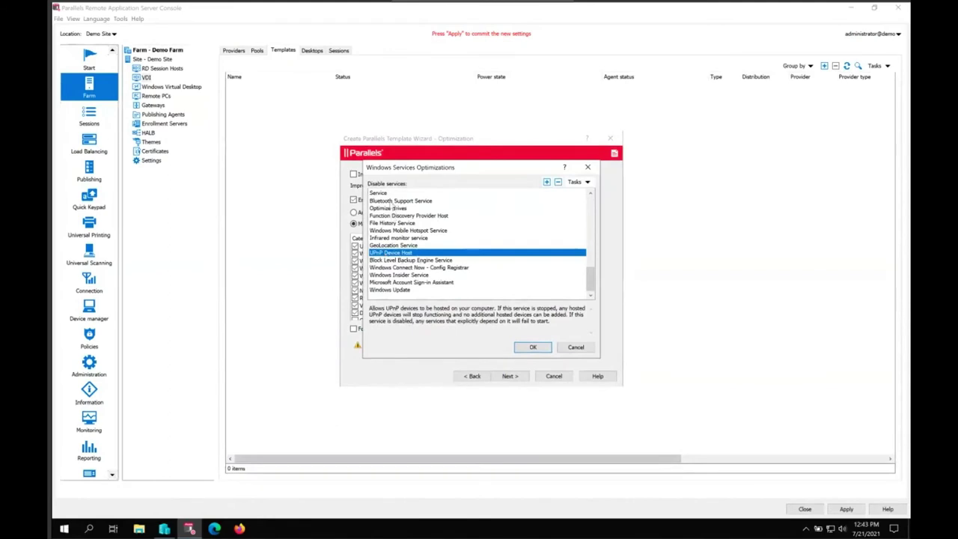
click(396, 201)
drag(591, 281, 594, 258)
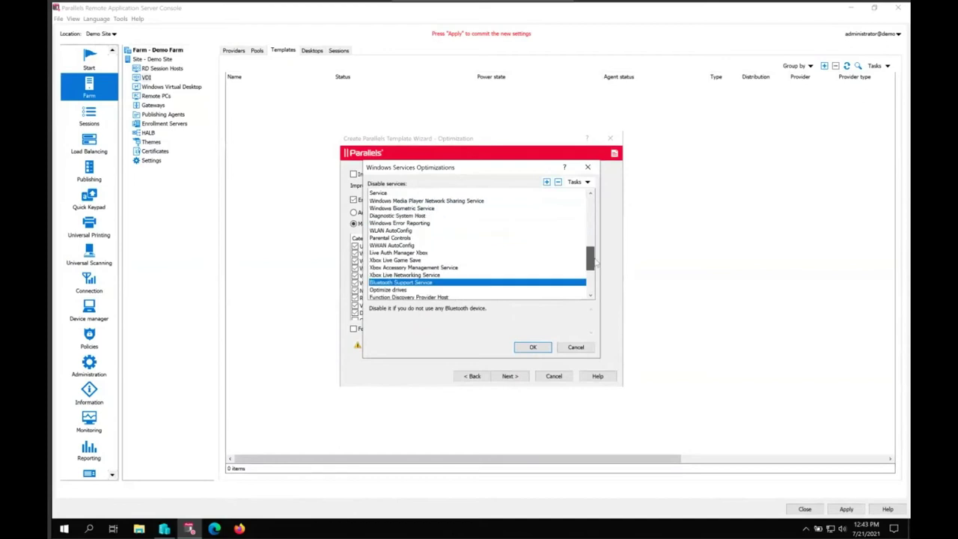
click(428, 230)
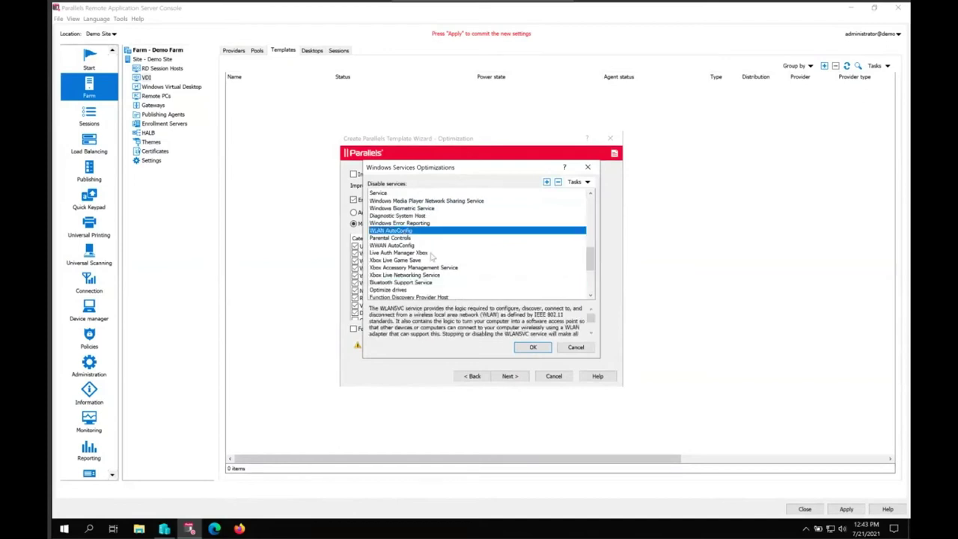
click(574, 348)
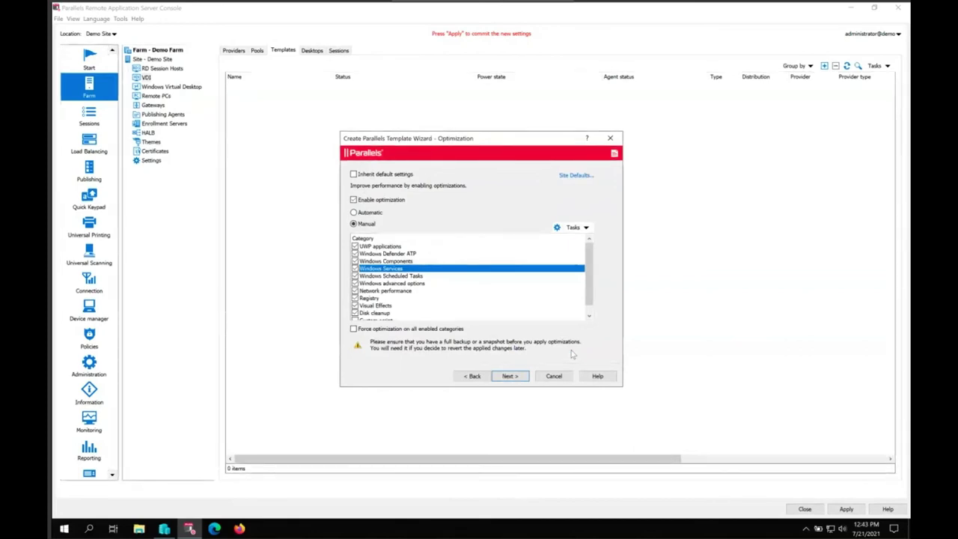
Look over the remaining optimization categories, including Visual Effects and Custom script.
click(383, 306)
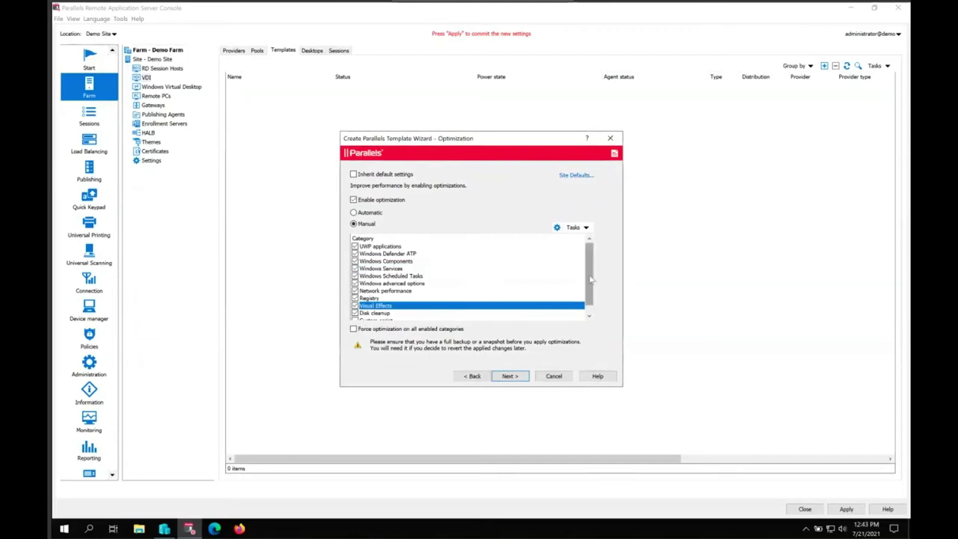
scroll(589, 277, down, 1)
click(372, 314)
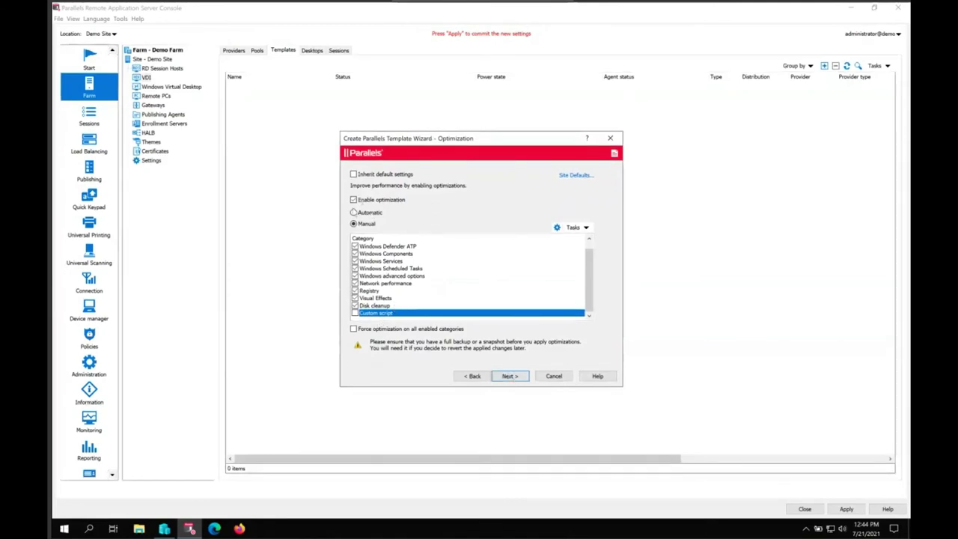
Finish the template with optimization off and Key Management Service (KMS) licensing, and commit the pending farm settings.
click(354, 212)
click(508, 377)
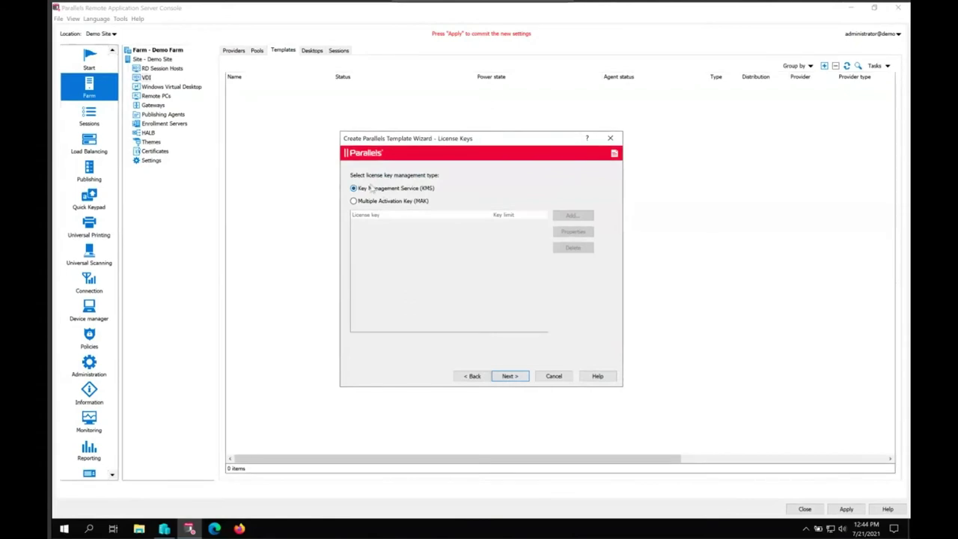
click(508, 376)
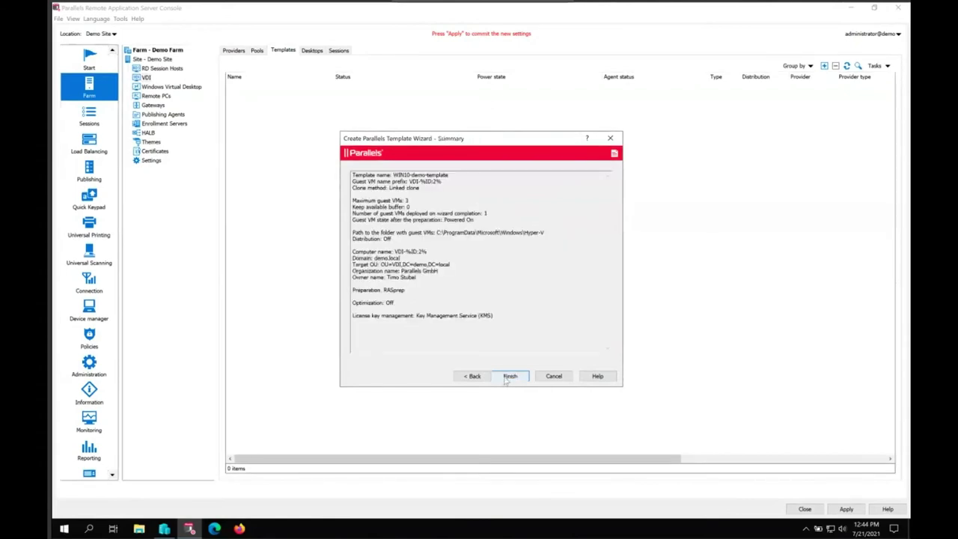
click(510, 377)
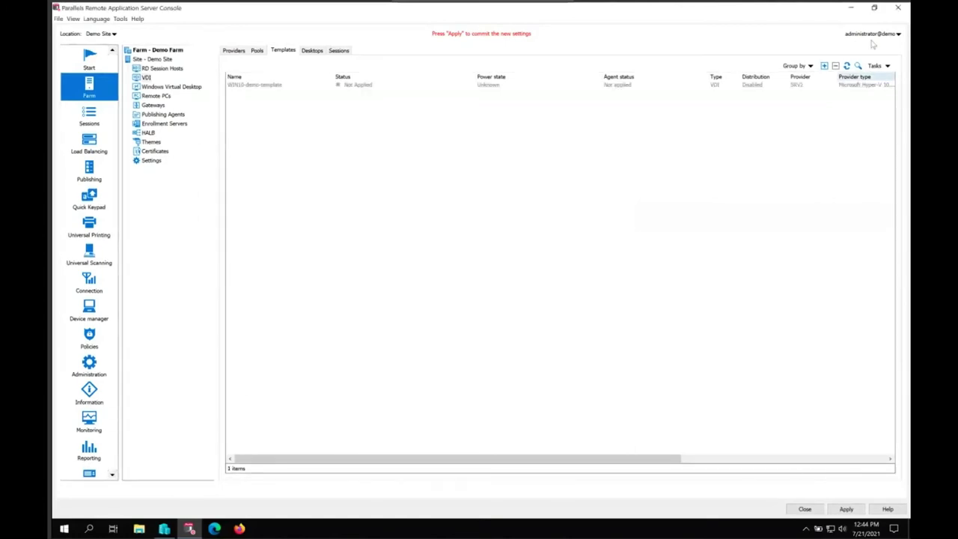
click(874, 8)
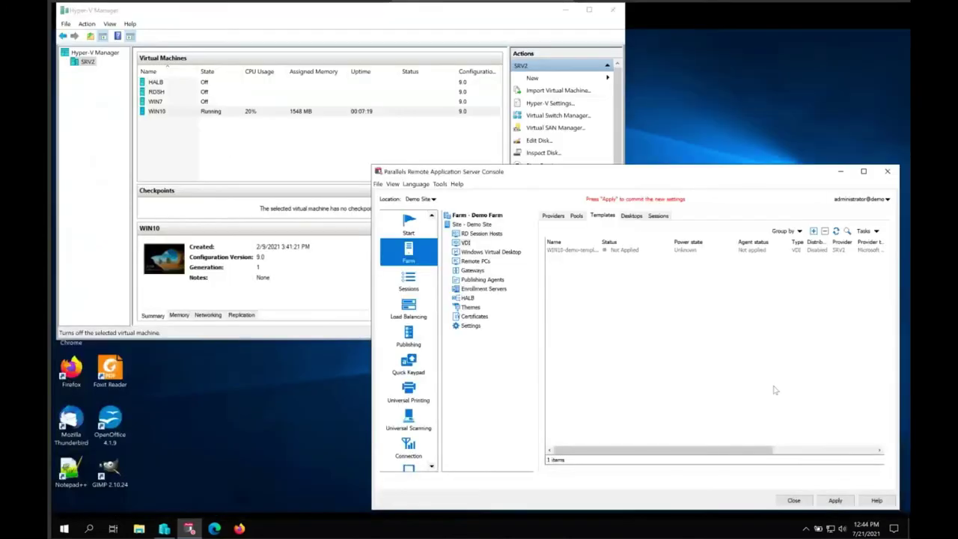
click(835, 501)
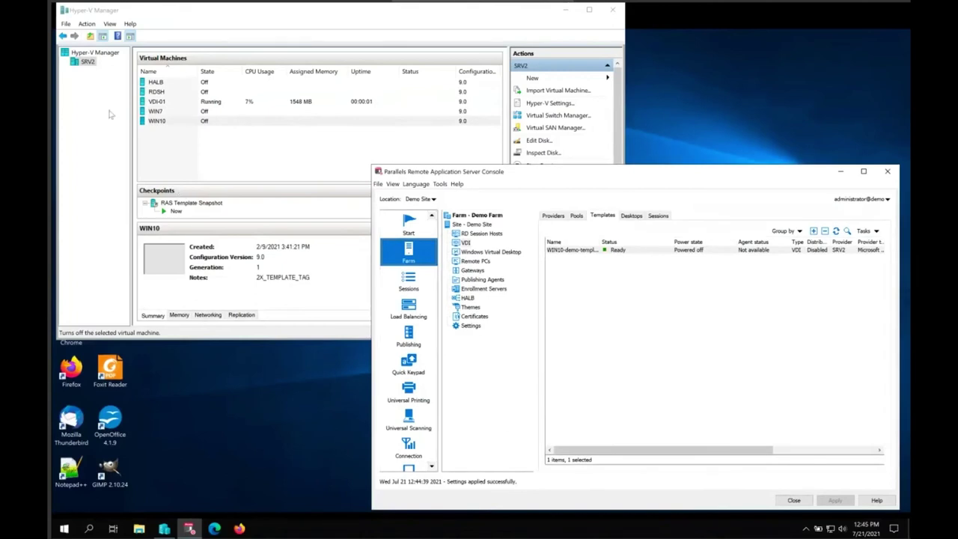
Check the cloned VDI-01 virtual machine in Hyper-V Manager, and return to the maximized Parallels RAS console.
click(157, 103)
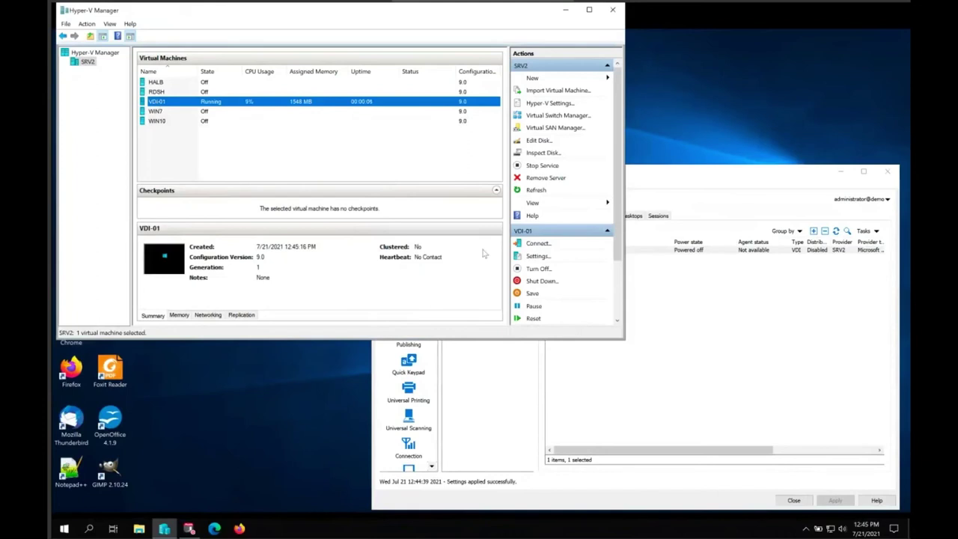
click(649, 379)
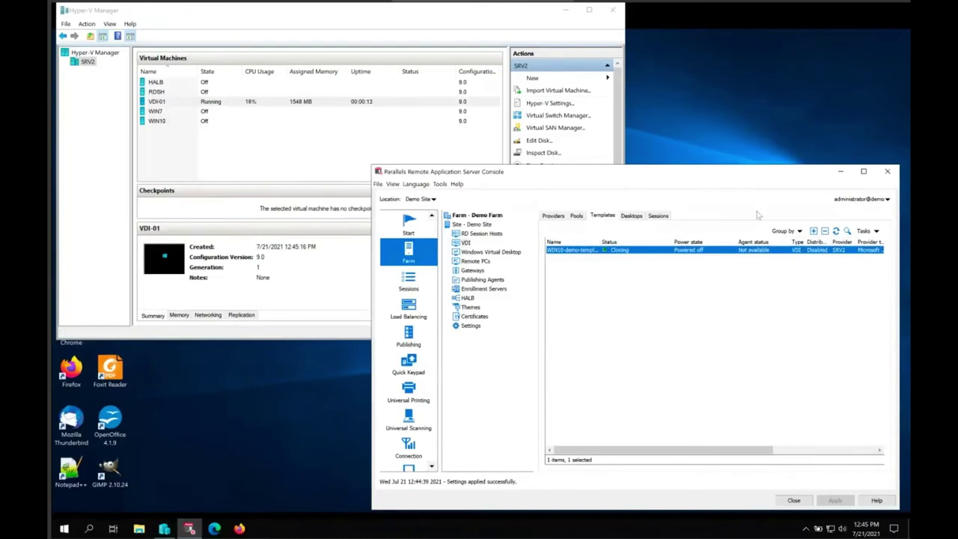
click(863, 172)
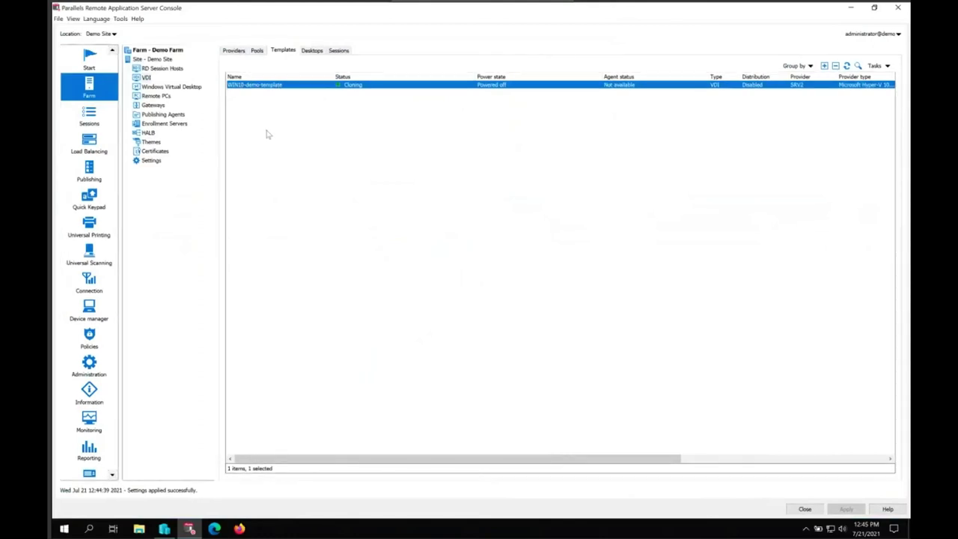
Review the publishing details of the Wordpad and Paint applications.
click(95, 165)
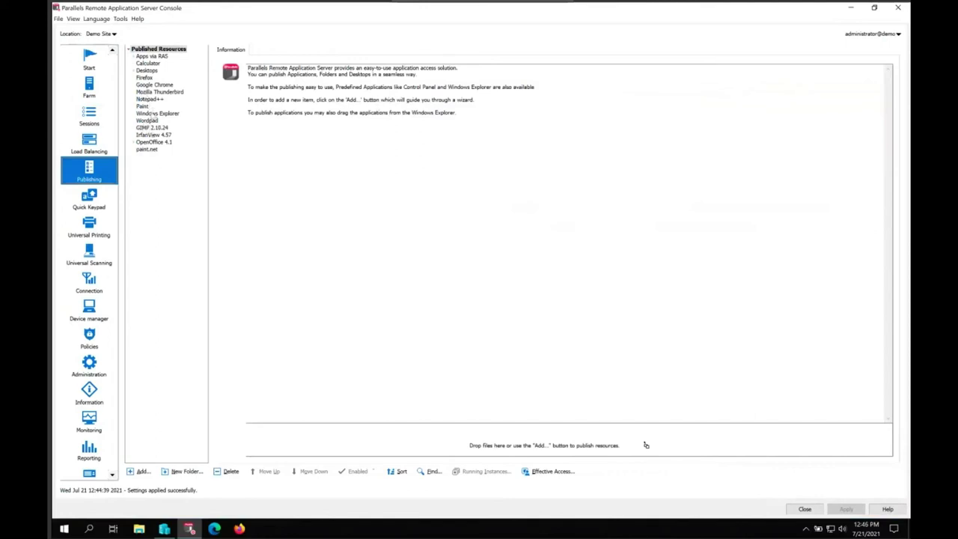
click(150, 121)
click(141, 105)
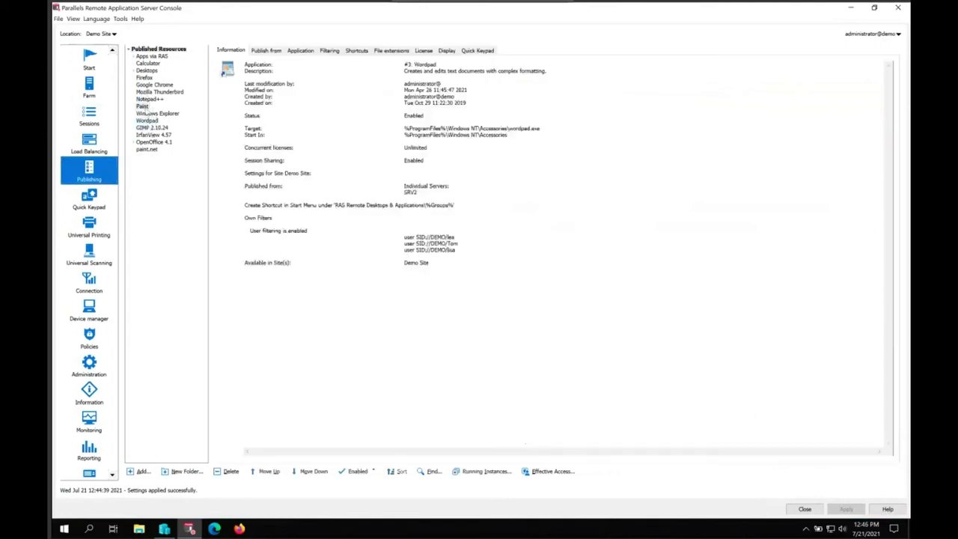
Start publishing a desktop of type Virtual Desktop inside the Desktops folder.
click(132, 71)
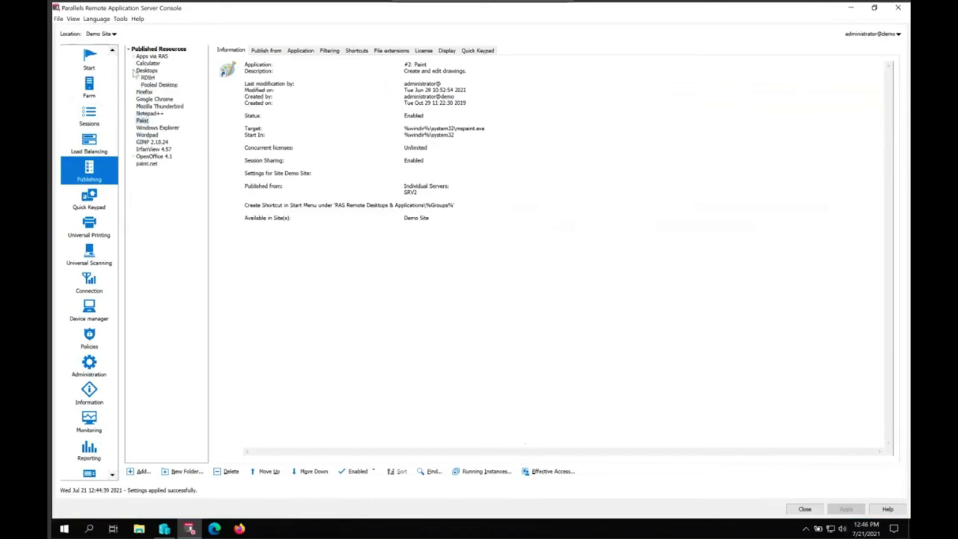
click(146, 70)
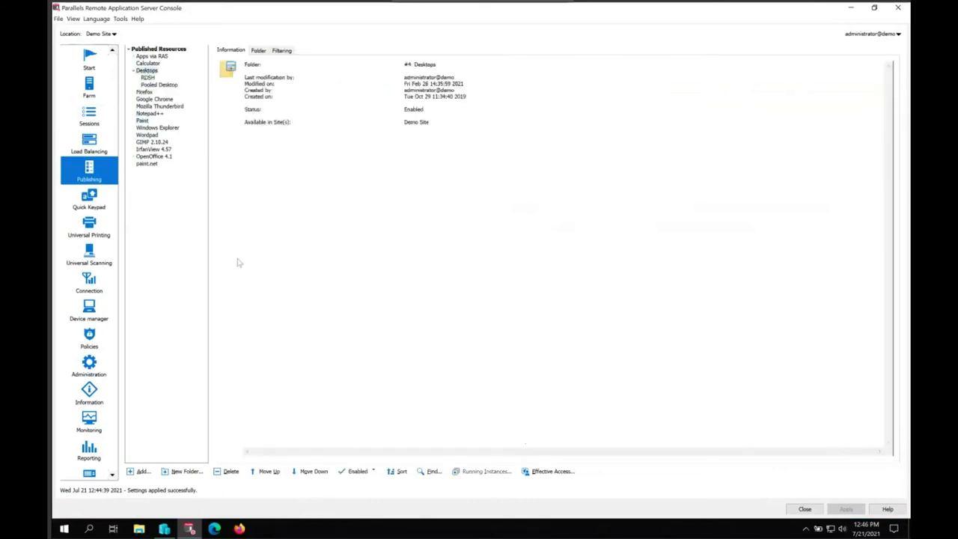
click(140, 471)
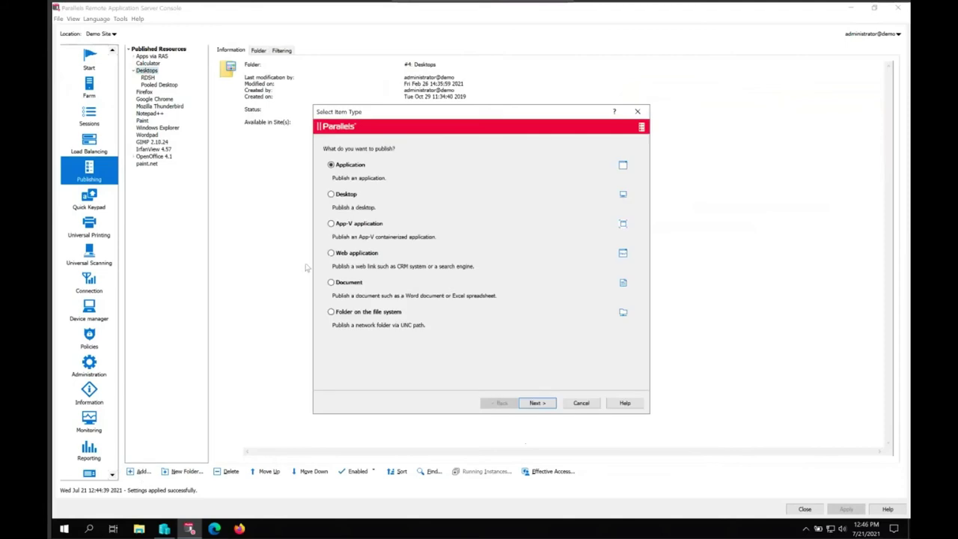
click(347, 197)
click(536, 403)
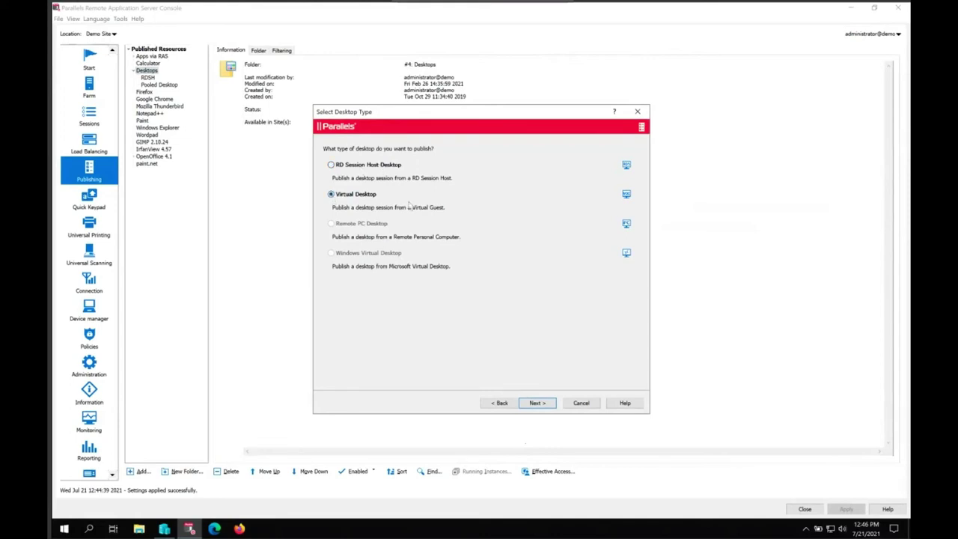
click(538, 404)
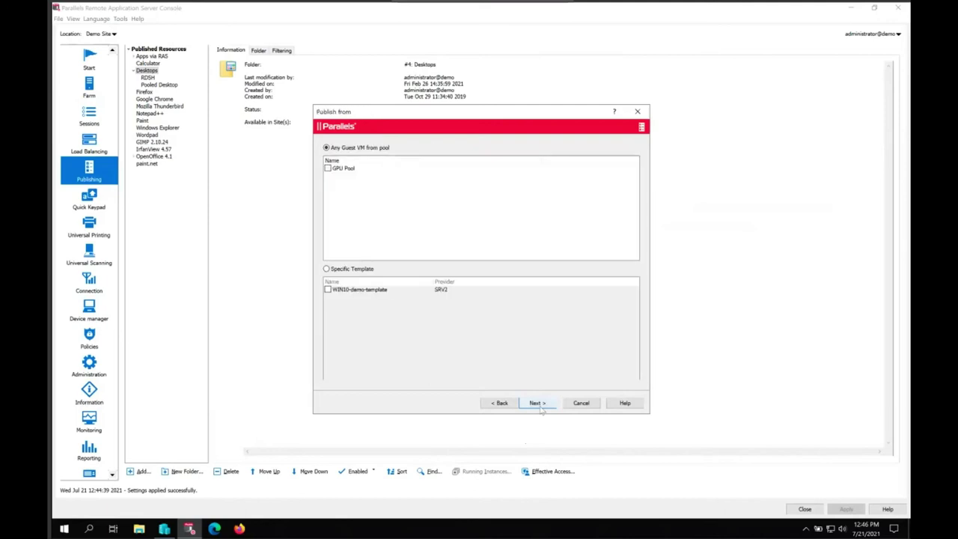
Choose the specific template WIN10-demo-template as the source of the published desktop.
click(335, 271)
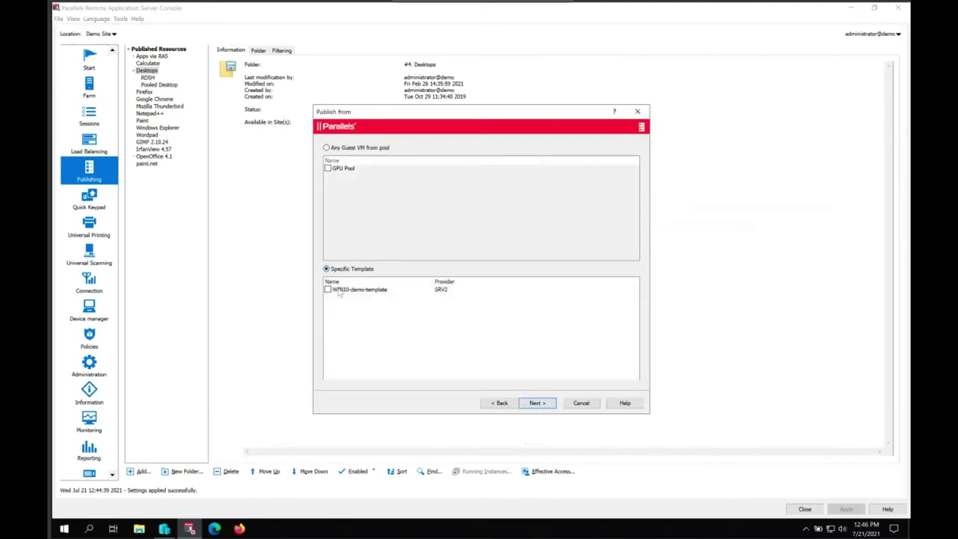
click(336, 291)
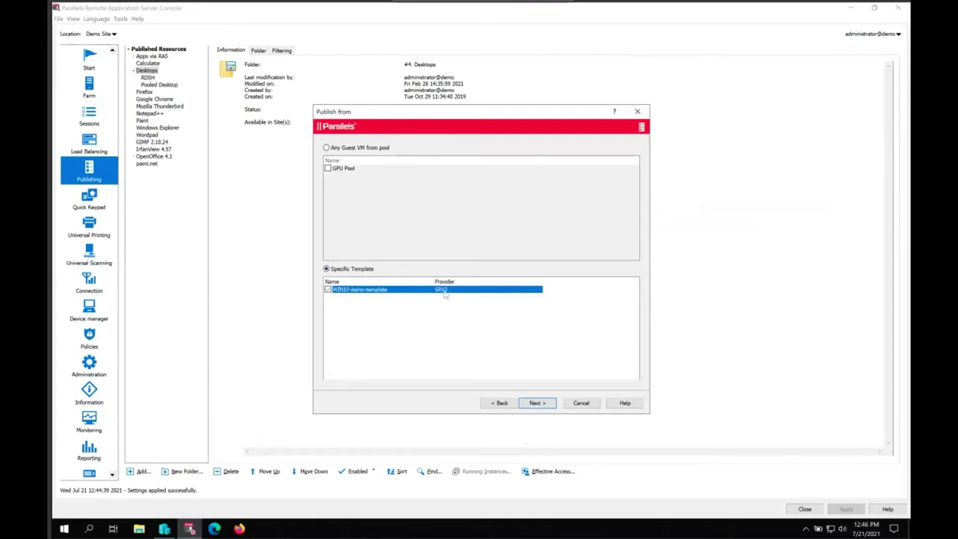
click(542, 403)
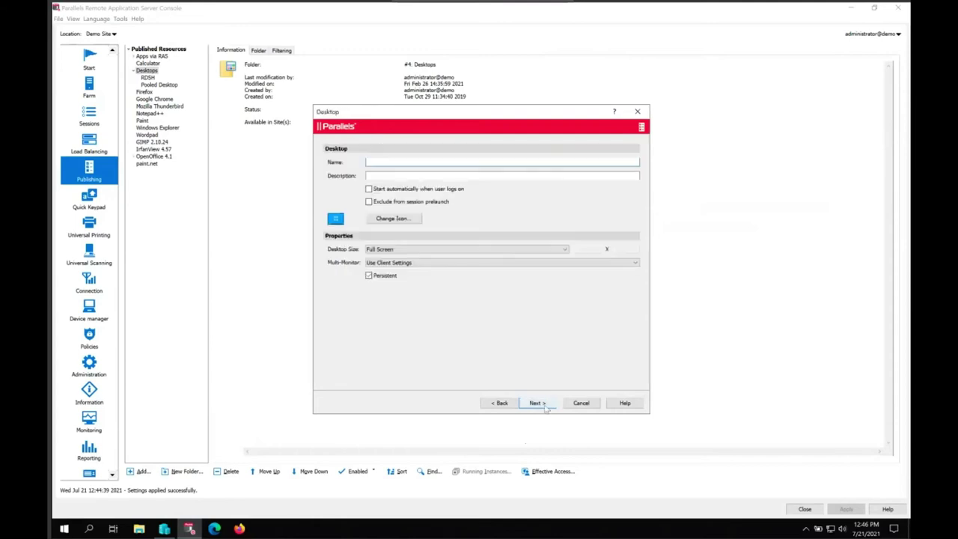
Name the published desktop VDI Desktop, make it non-persistent, and continue to its initial status.
text(VDI Desktop)
click(368, 276)
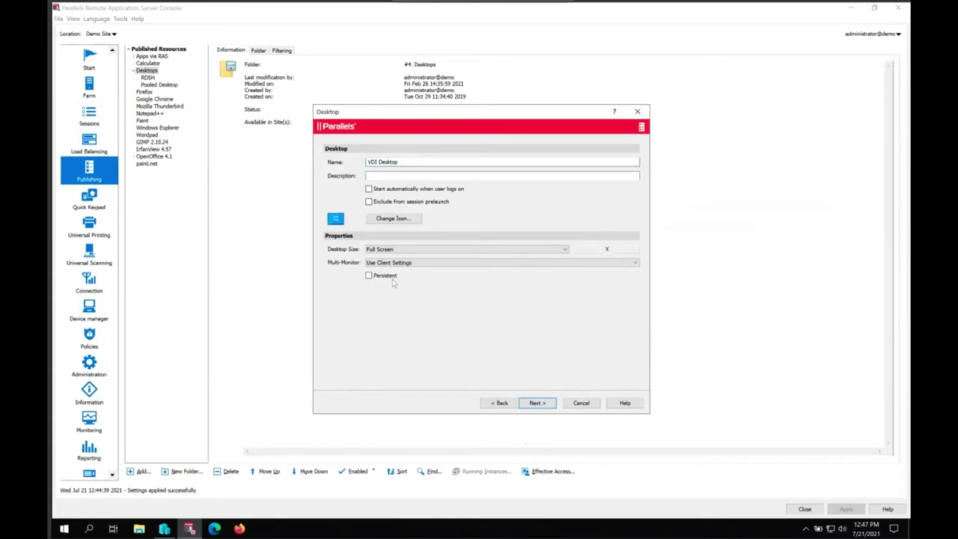
click(531, 403)
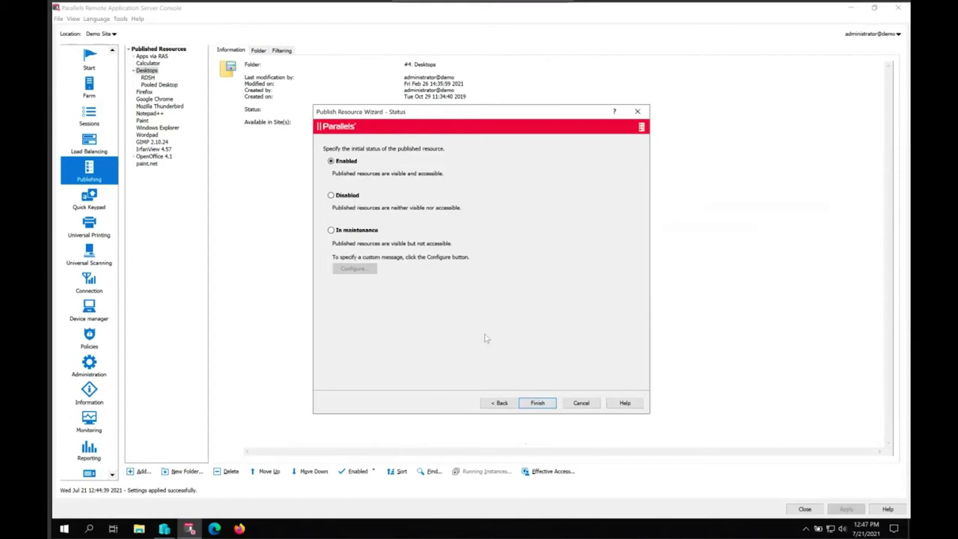
Finish publishing the VDI Desktop with Enabled status and apply the new settings.
click(537, 403)
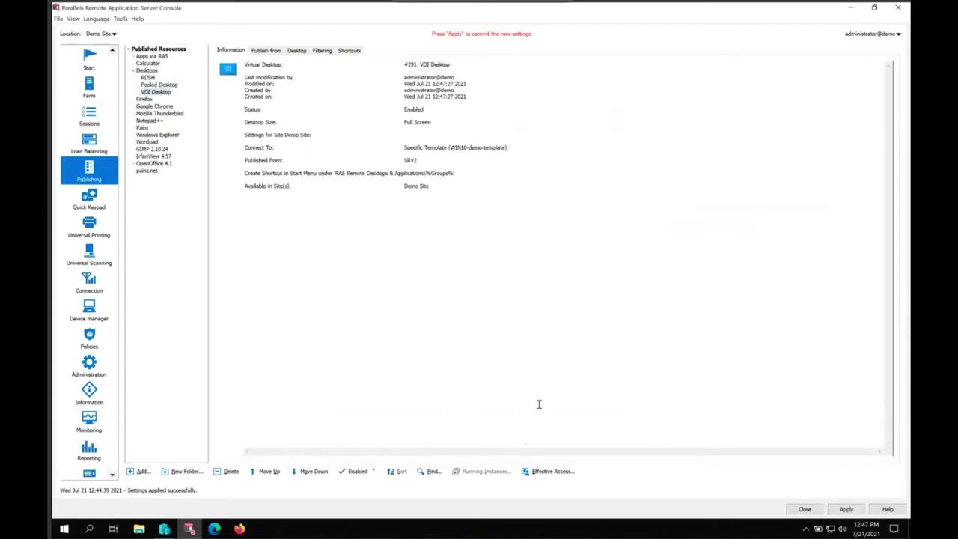
click(846, 509)
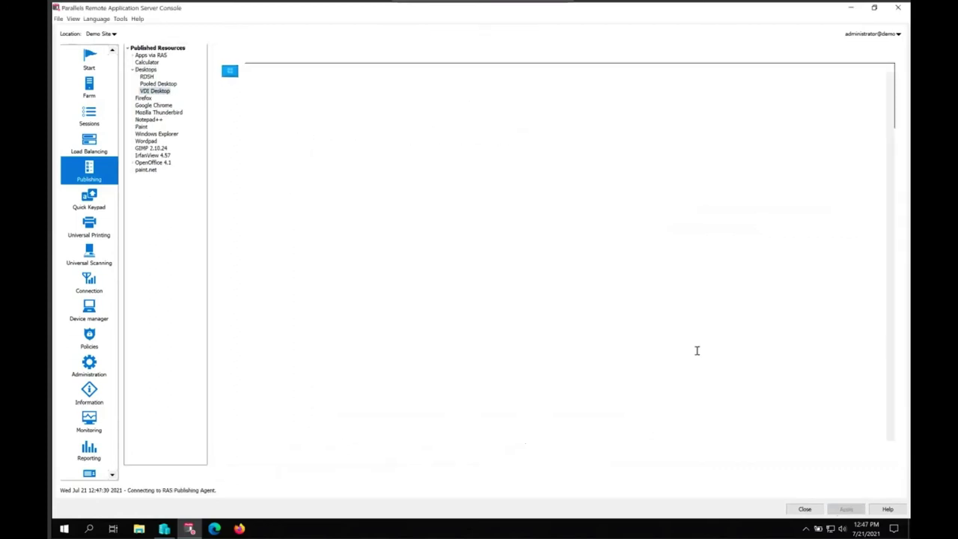
Switch to Parallels Client and sign in to the 10.211.55.102 connection with the account password.
key(ctrl+Right)
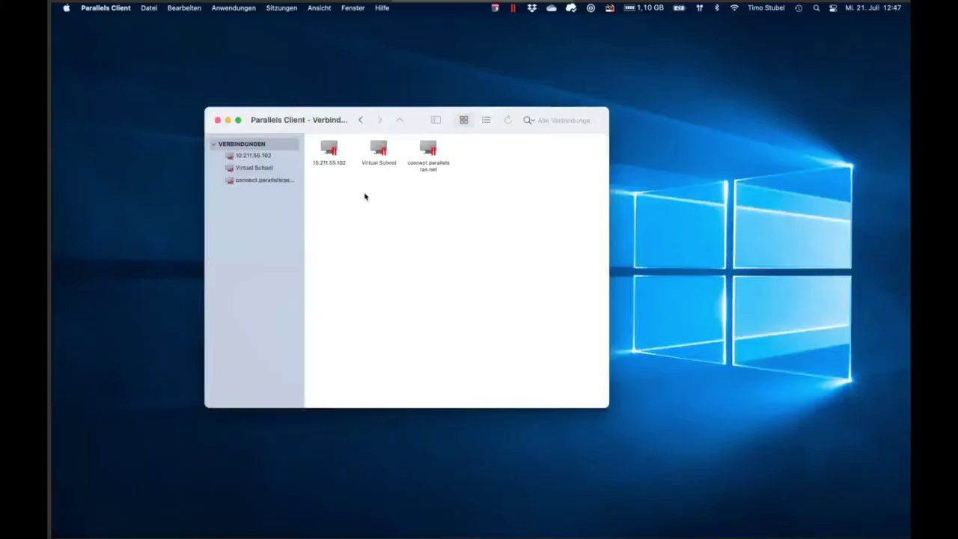
double_click(331, 155)
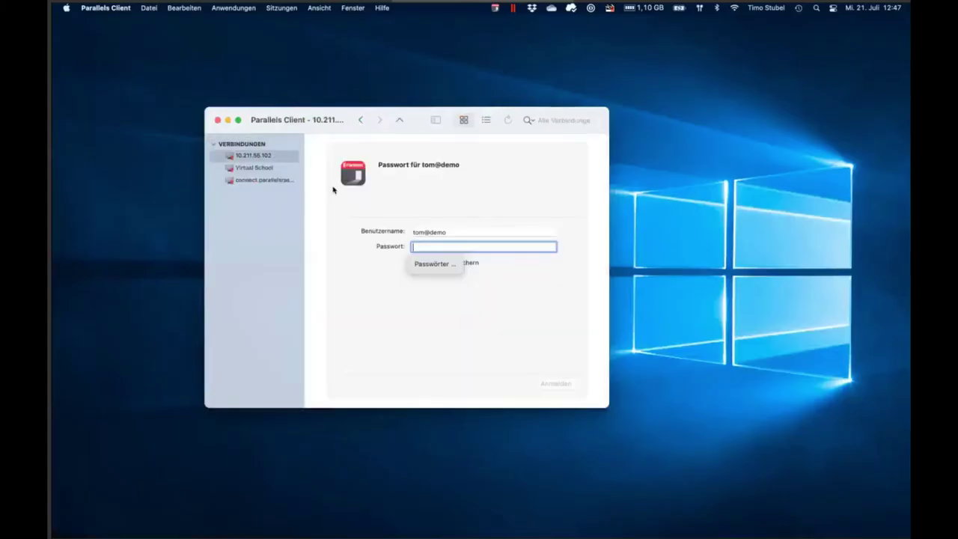
text(••••••••••)
key(Return)
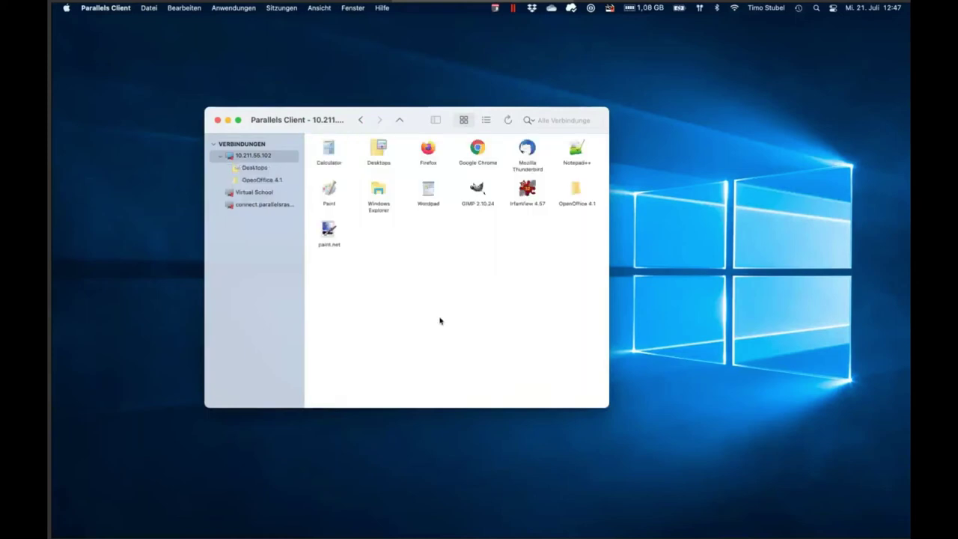
Launch VDI Desktop from the Desktops folder and continue past the server certificate check.
double_click(378, 157)
click(423, 304)
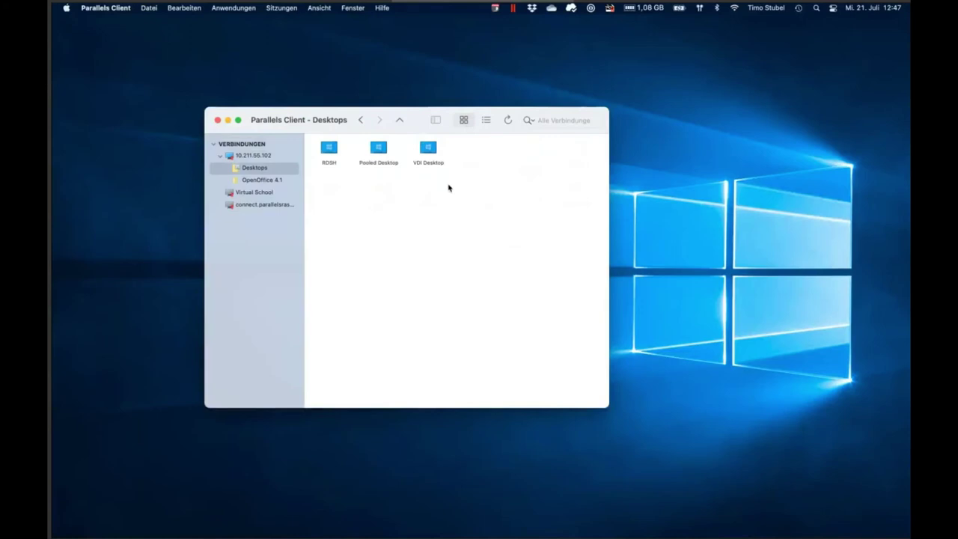
click(432, 152)
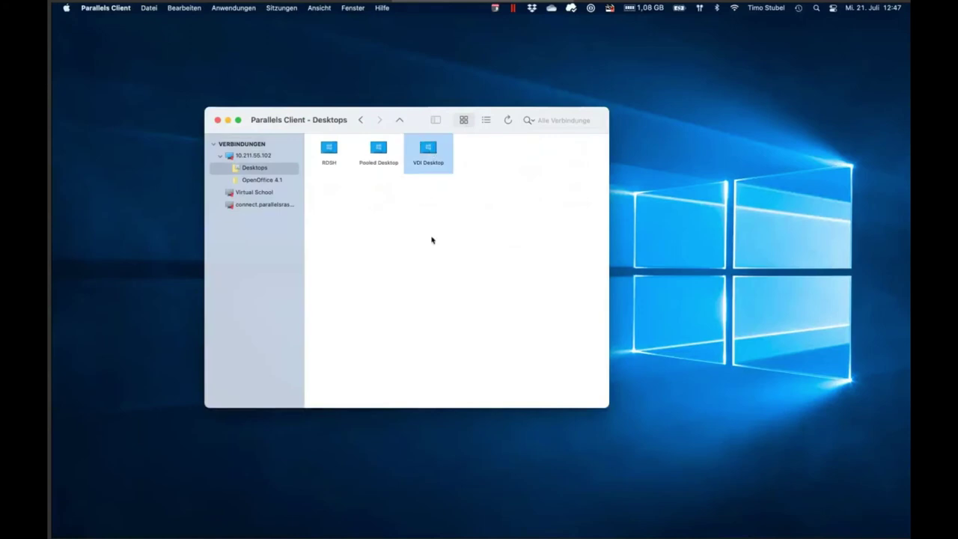
double_click(428, 160)
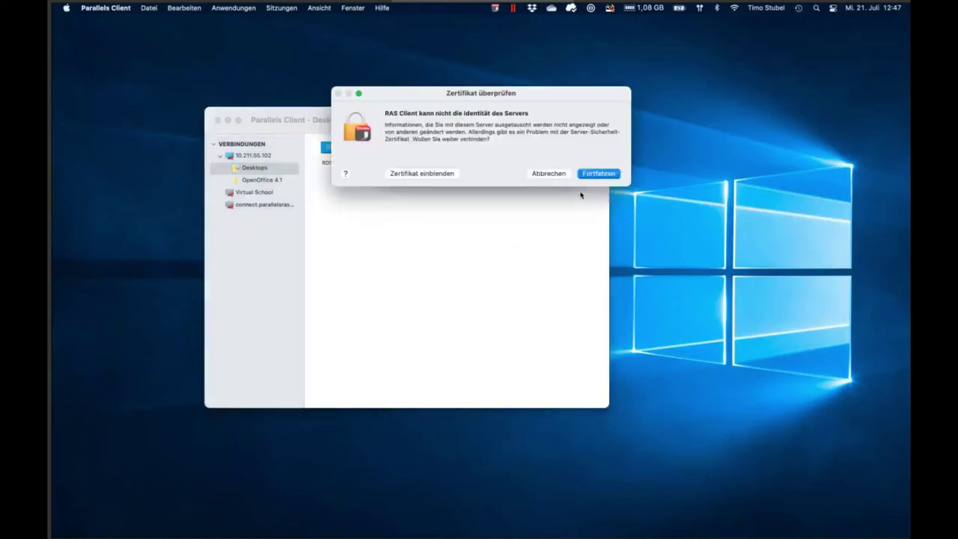
click(598, 175)
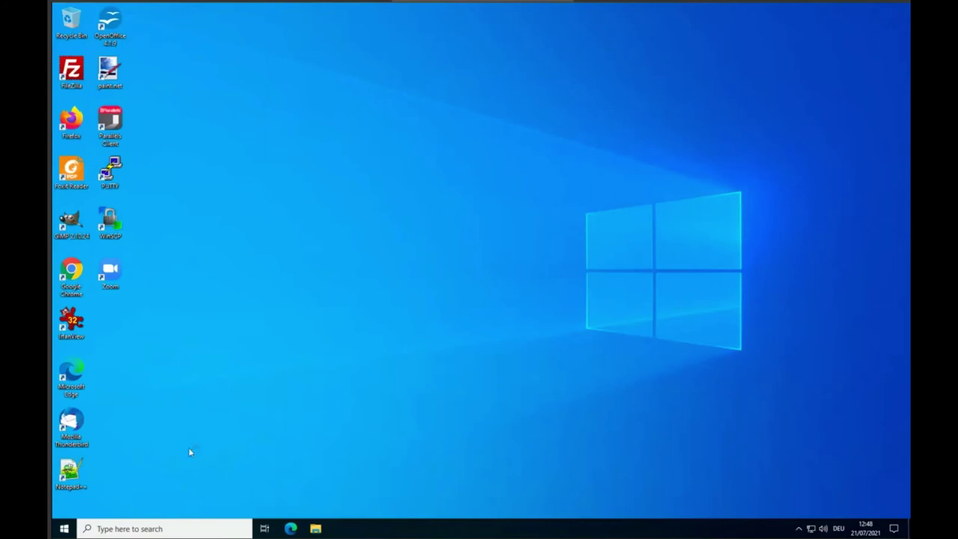
Open a command prompt in the virtual desktop and run hostname to identify the machine.
key(super+r)
key(Return)
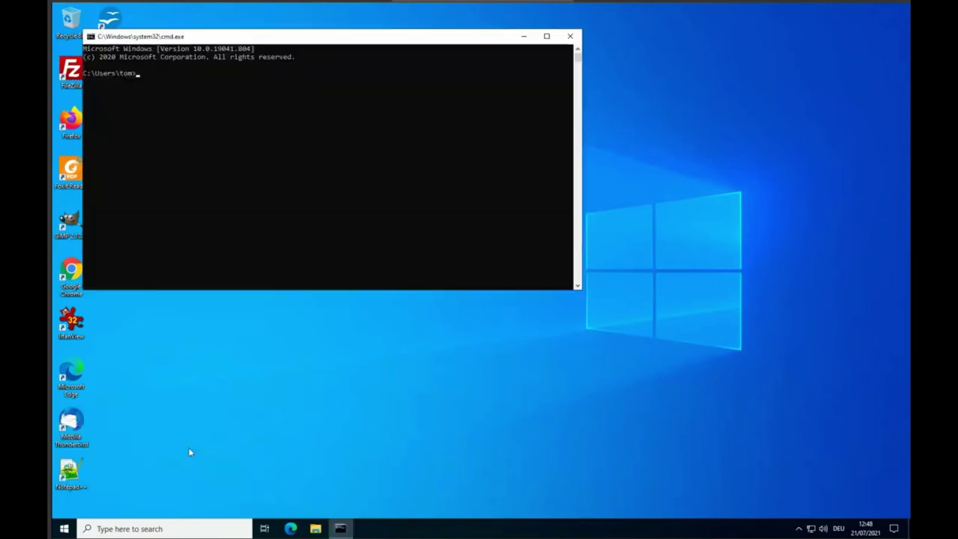
text(hostname)
key(Return)
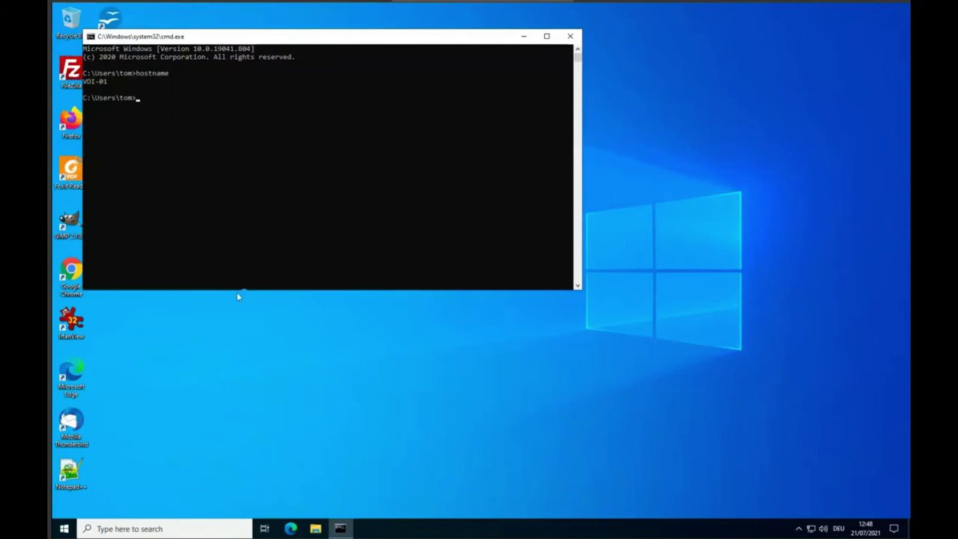
drag(308, 41, 388, 59)
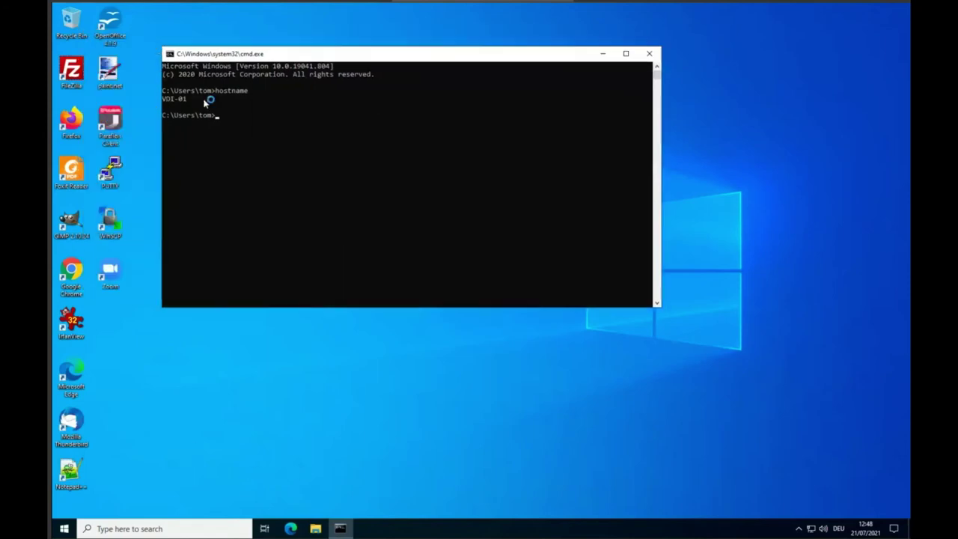
Start WinSCP, PuTTY and Notepad++ in the virtual desktop.
click(112, 226)
double_click(111, 175)
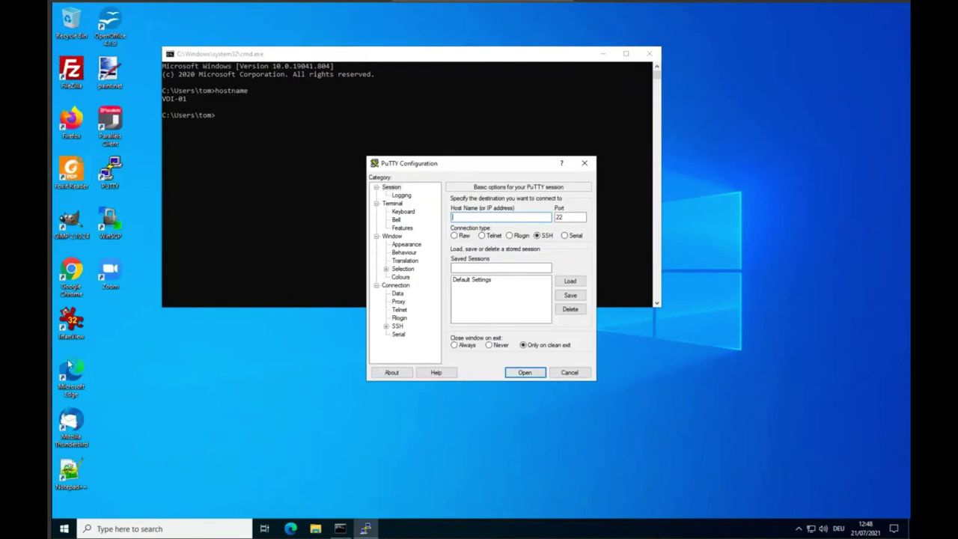
click(73, 479)
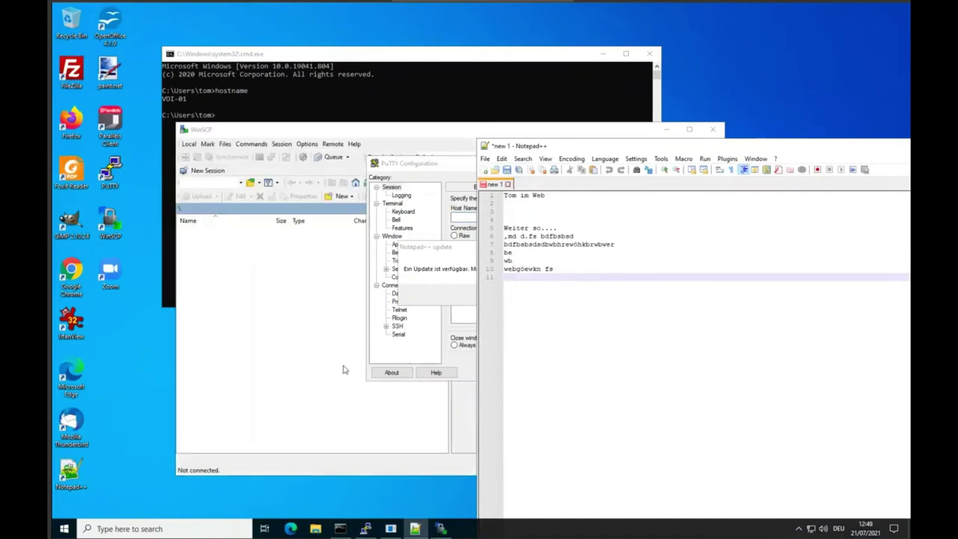
Switch back to the Parallels RAS Console and open the session information of the VDI-01 desktop session.
key(ctrl+Left)
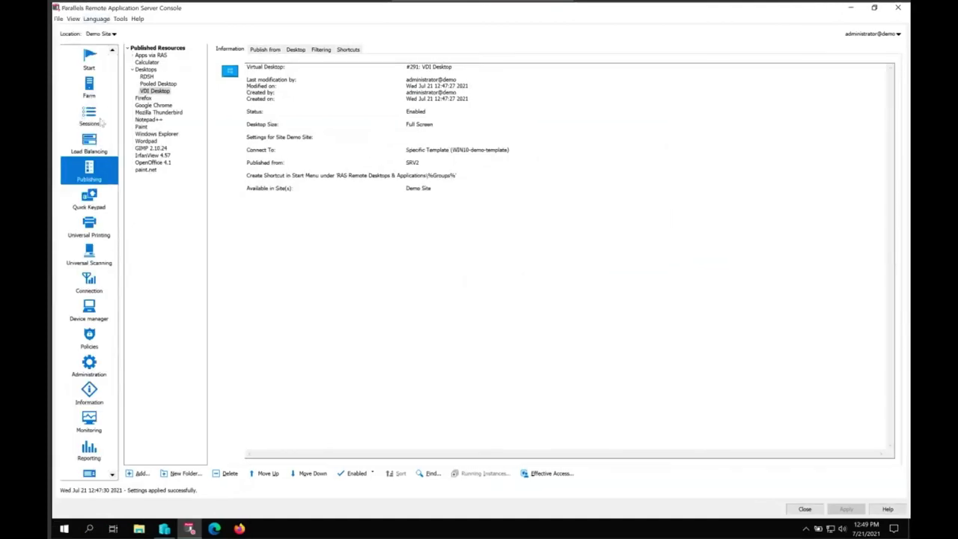
click(87, 119)
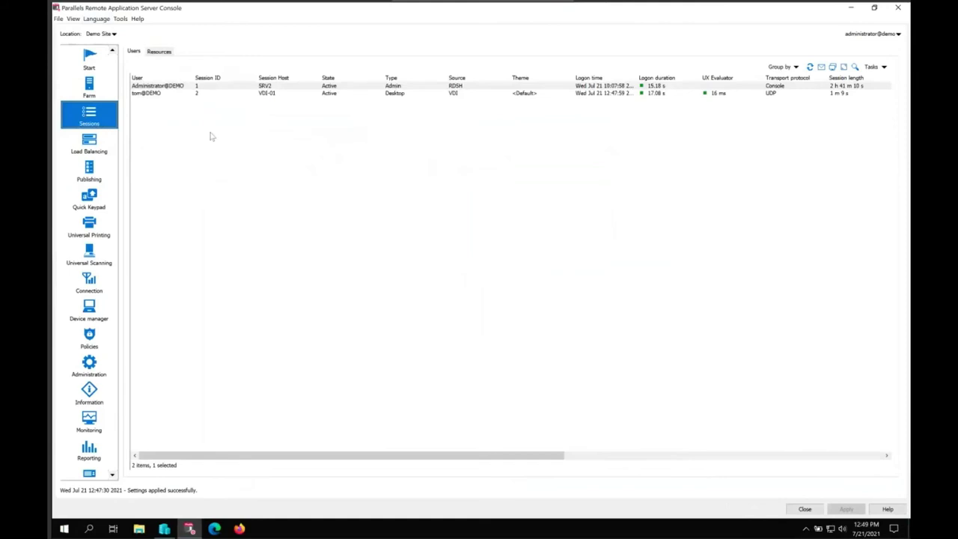
click(152, 96)
click(163, 96)
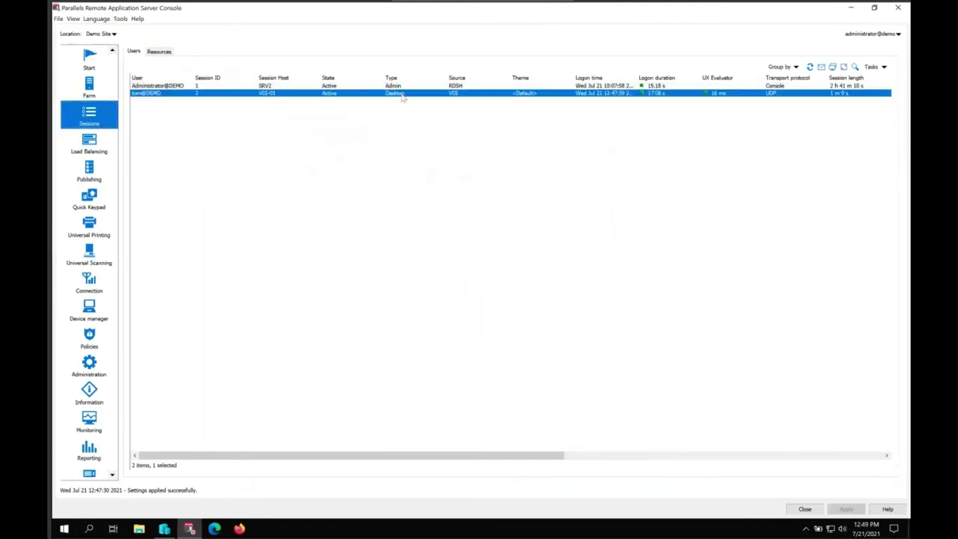
right_click(278, 97)
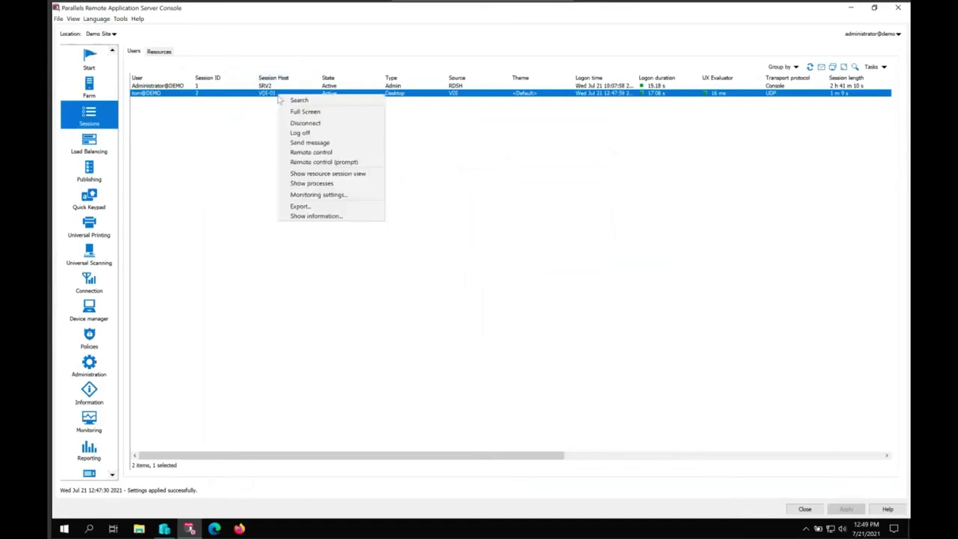
click(323, 217)
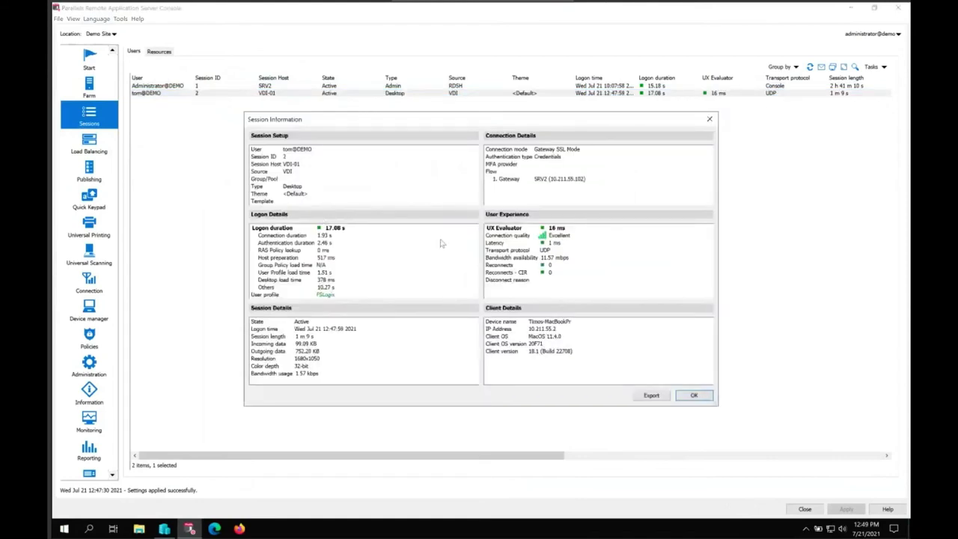
Examine the session's client IP address, gateway, connection quality, transport protocol, latency, user profile and desktop load time, and close the information.
click(522, 330)
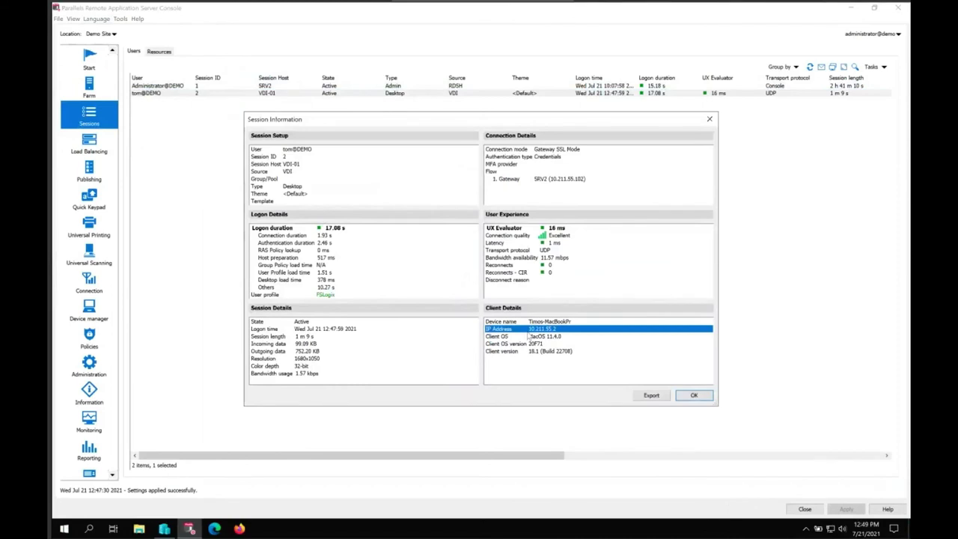
click(512, 180)
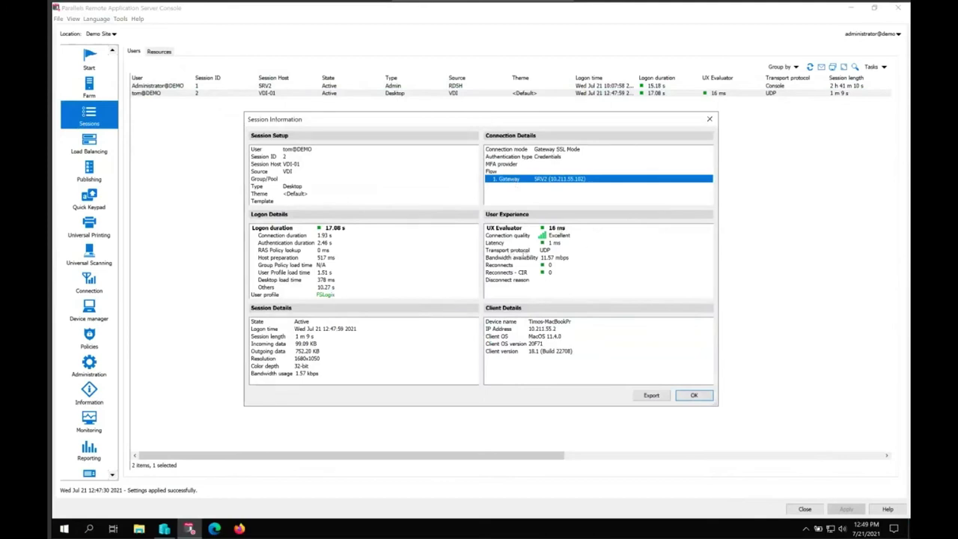
click(500, 236)
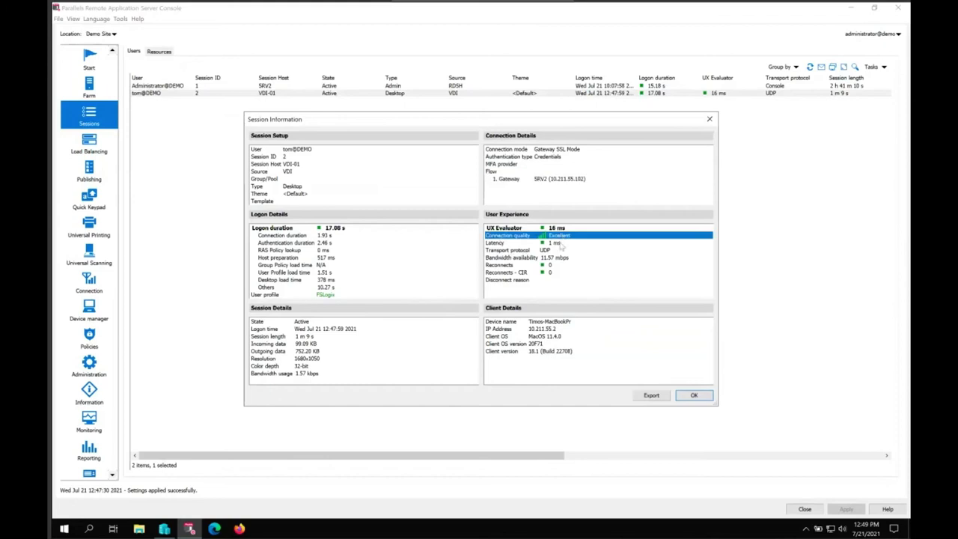
click(545, 252)
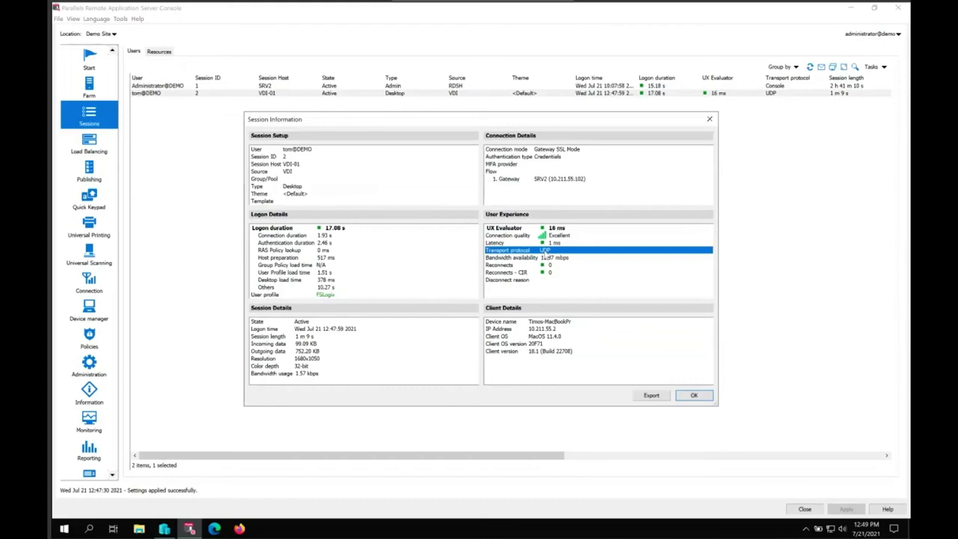
click(523, 244)
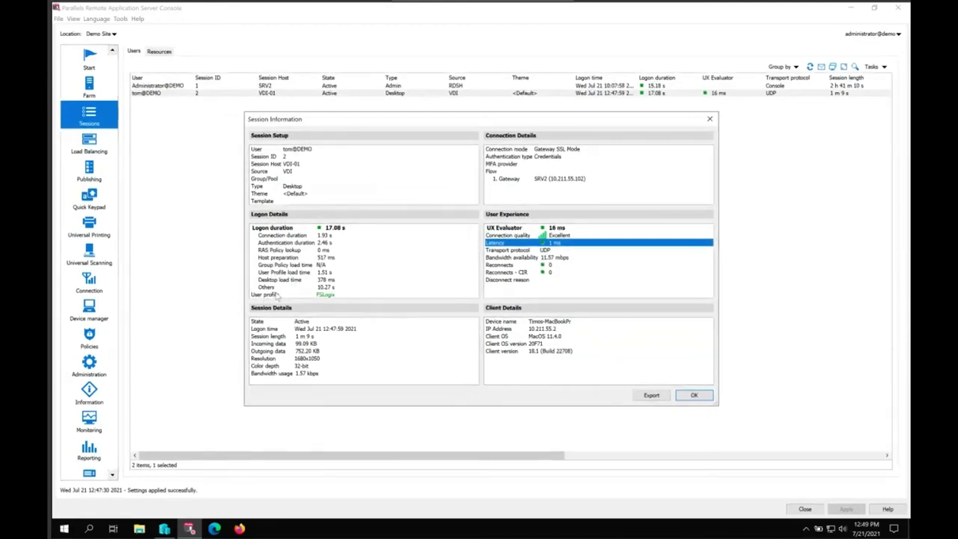
click(318, 295)
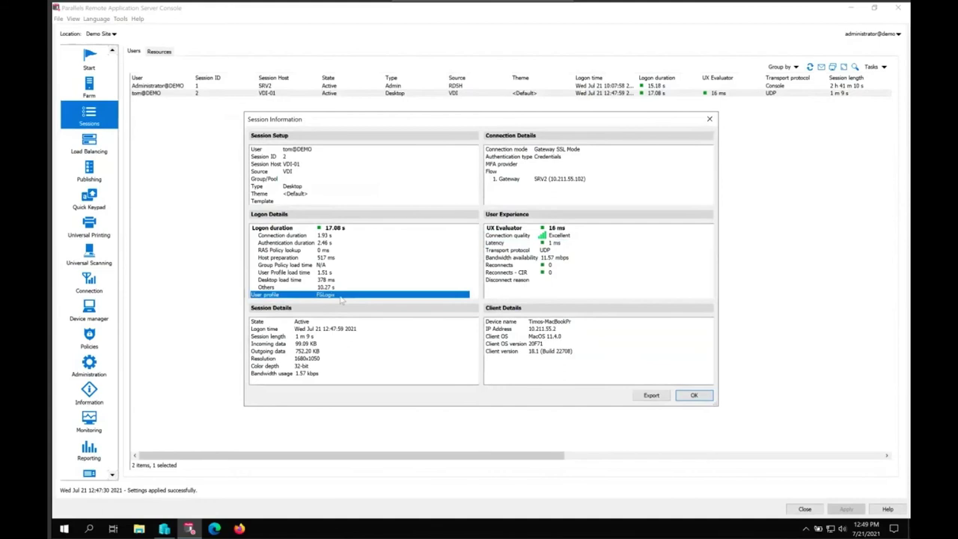
click(369, 279)
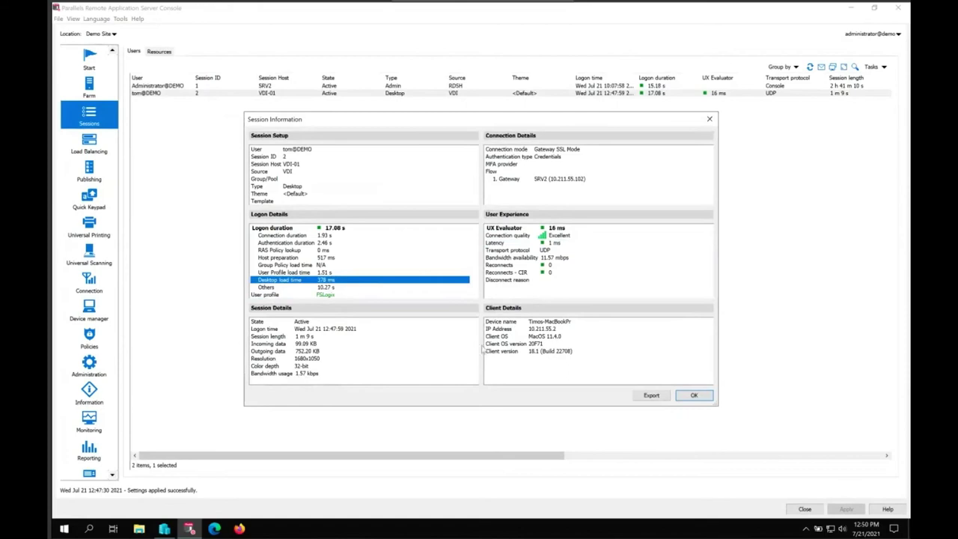
click(683, 396)
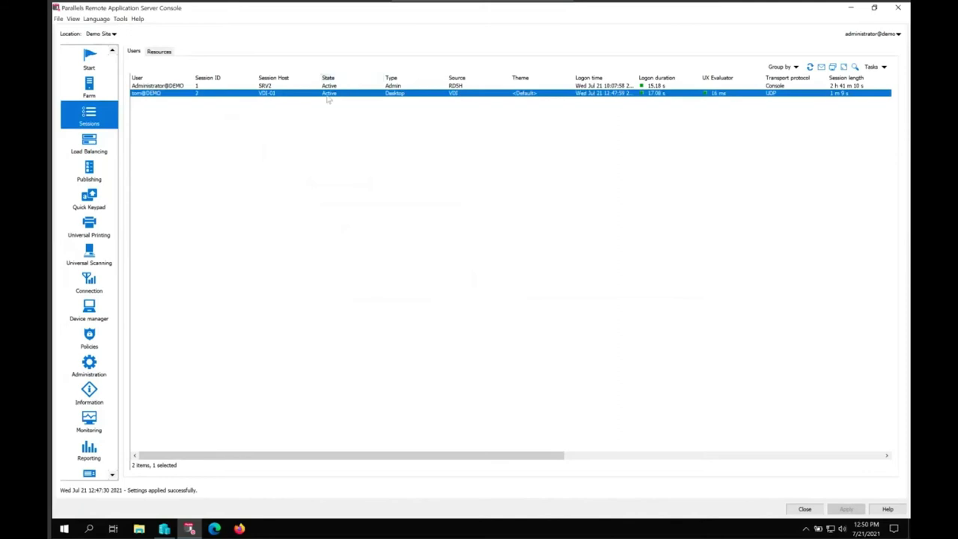
Show the running processes of the VDI-01 session and look through the list.
right_click(328, 98)
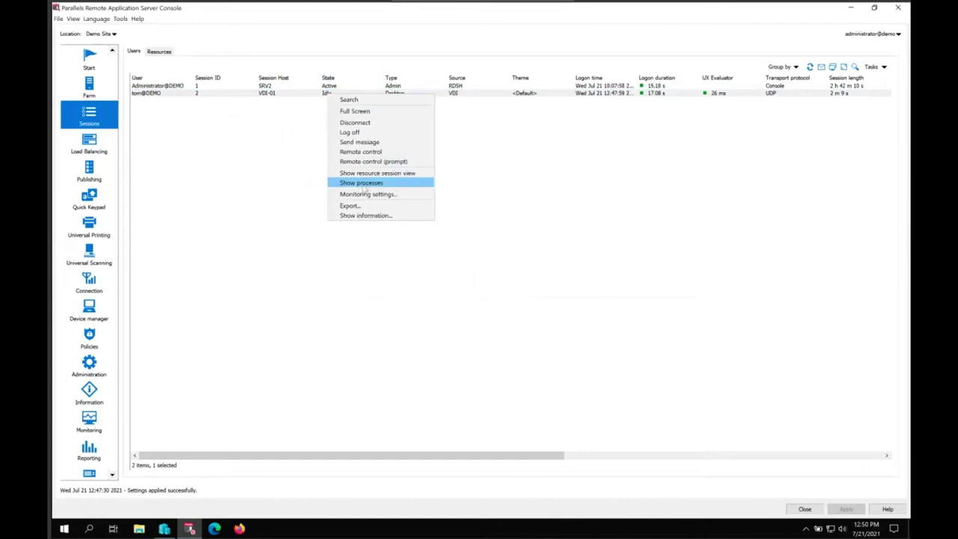
click(359, 185)
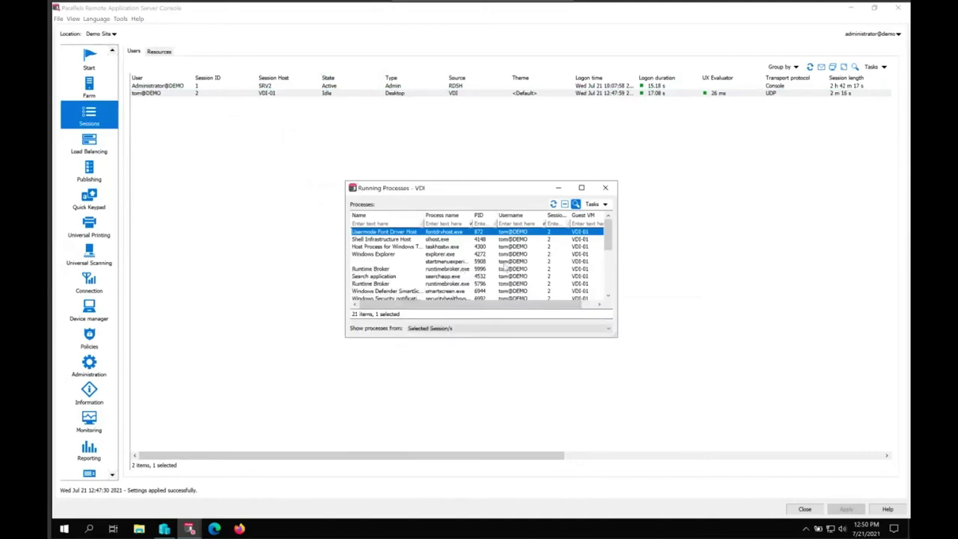
drag(609, 241, 611, 288)
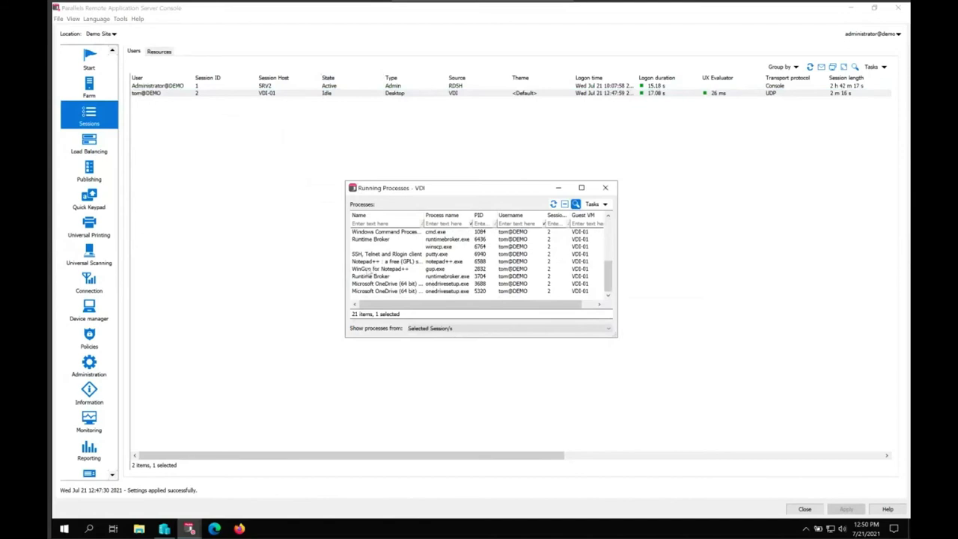
Kill the putty.exe process in the VDI-01 session and refresh the process list.
click(366, 263)
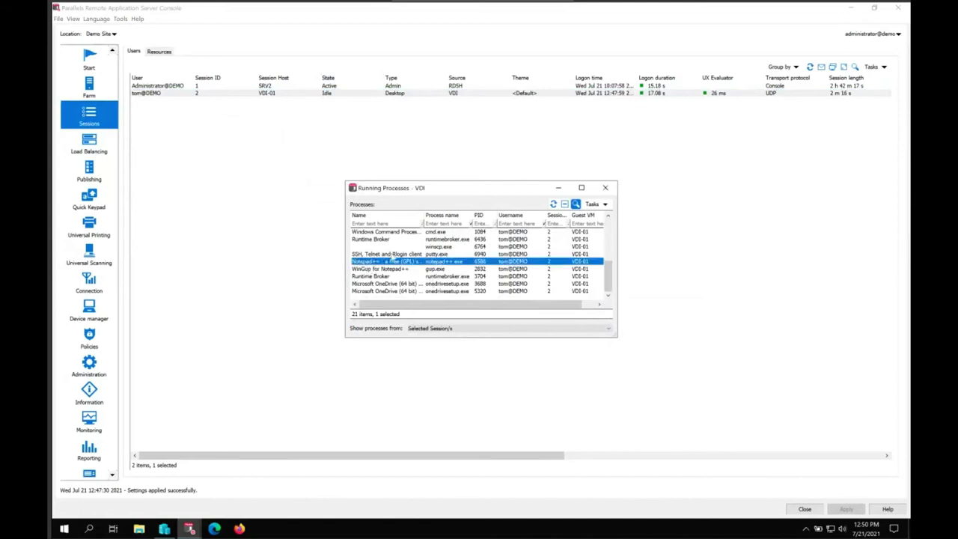
click(564, 204)
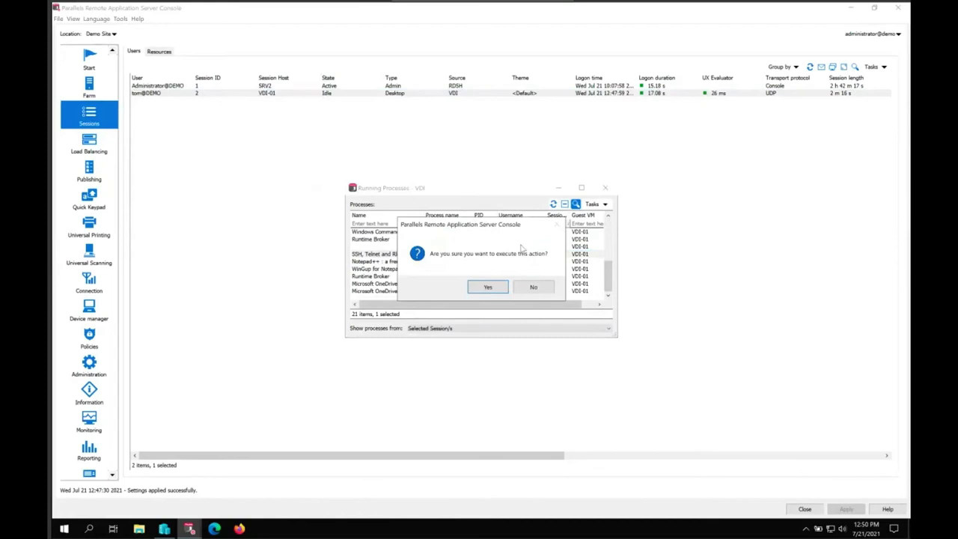
click(487, 288)
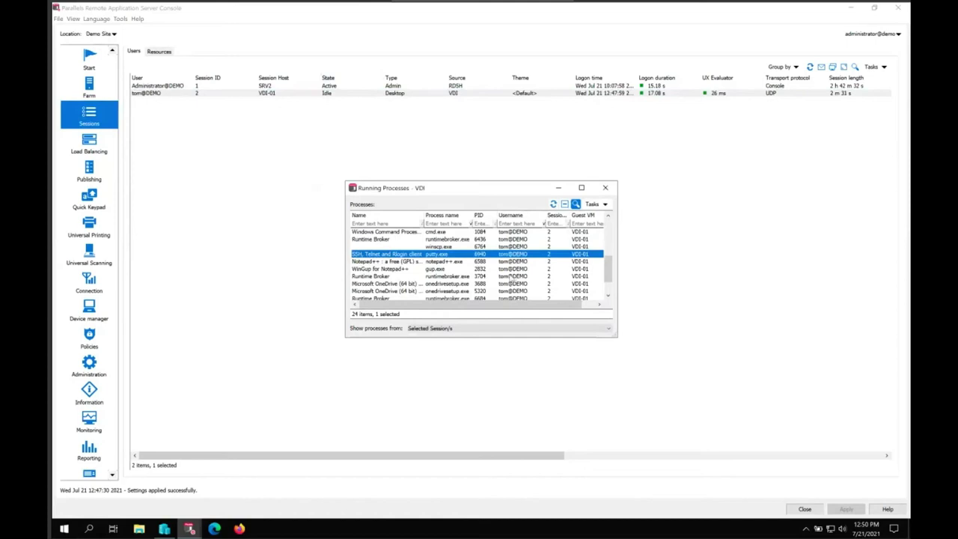
click(553, 203)
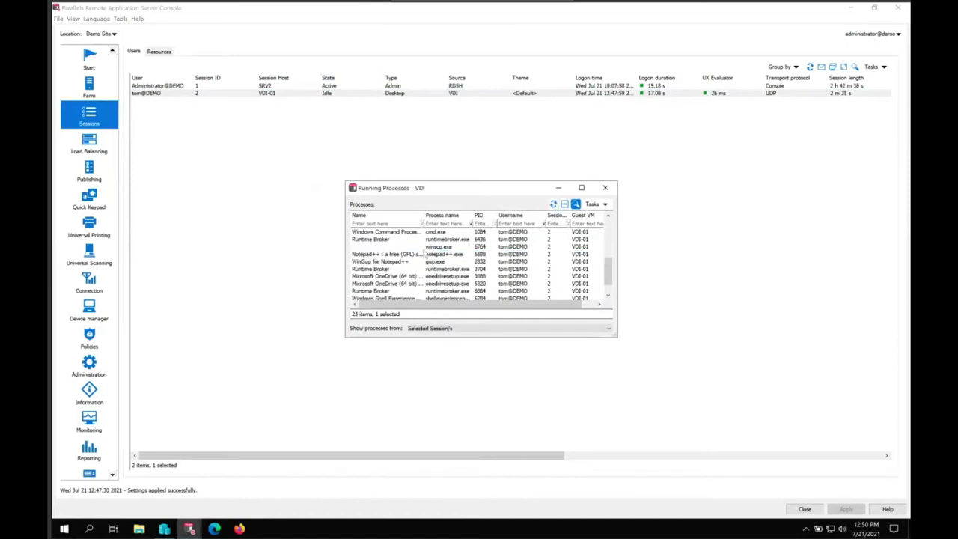
Kill the winscp.exe process in the VDI-01 session, refresh the process list and close it.
click(428, 247)
click(565, 204)
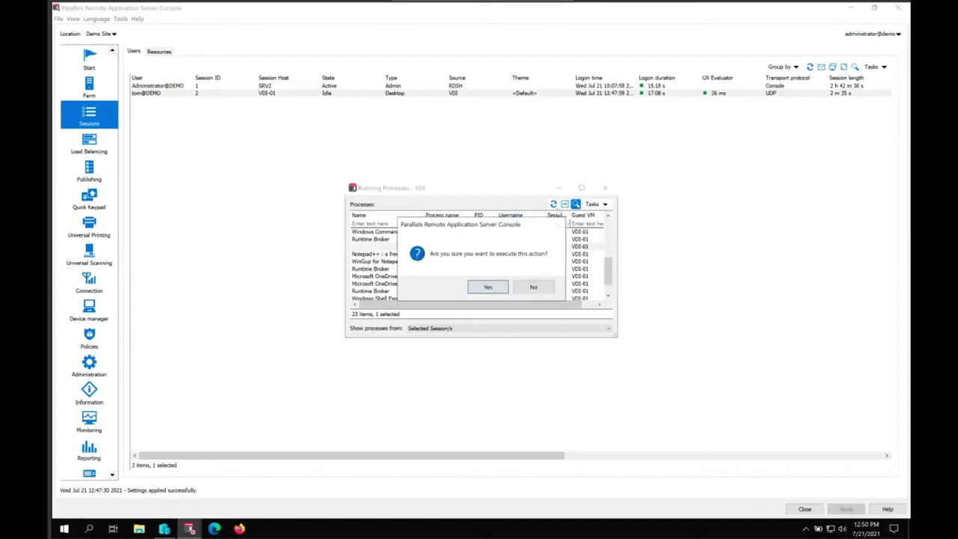
click(485, 288)
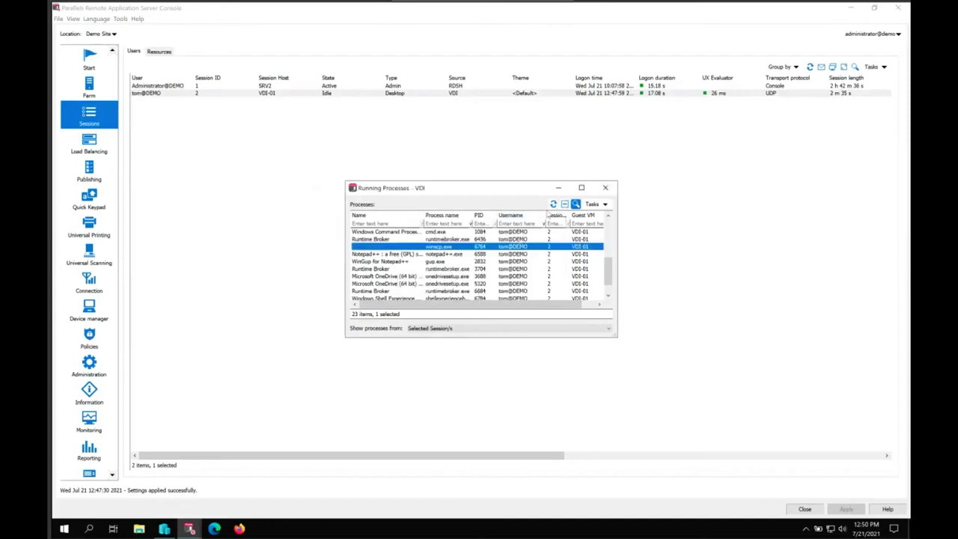
click(553, 205)
click(553, 204)
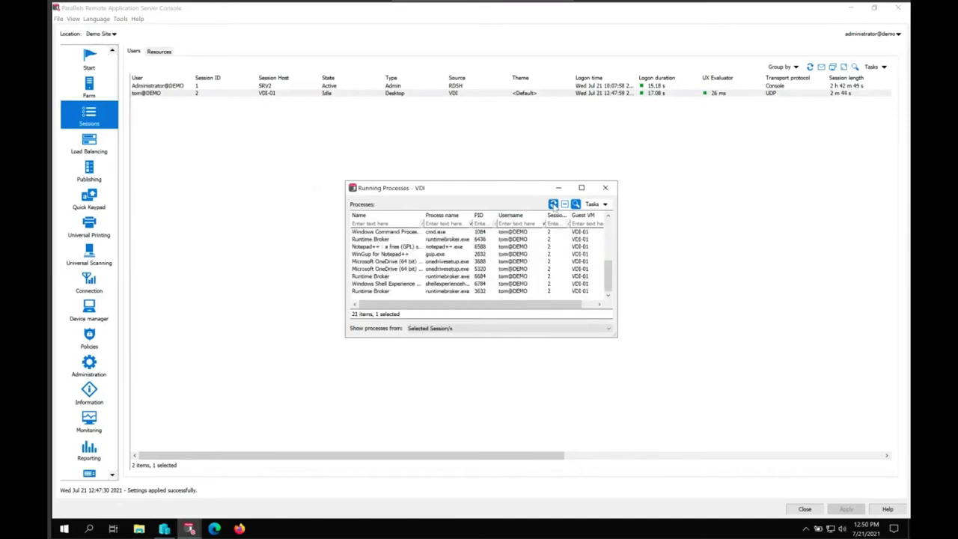
click(605, 187)
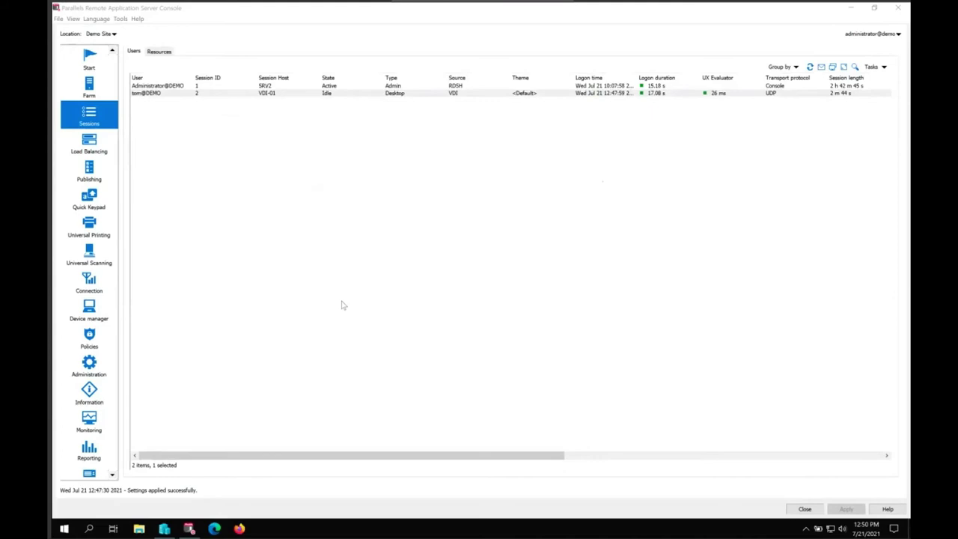
Switch to the VDI-01 desktop session and log it off with the logoff command.
key(ctrl+Right)
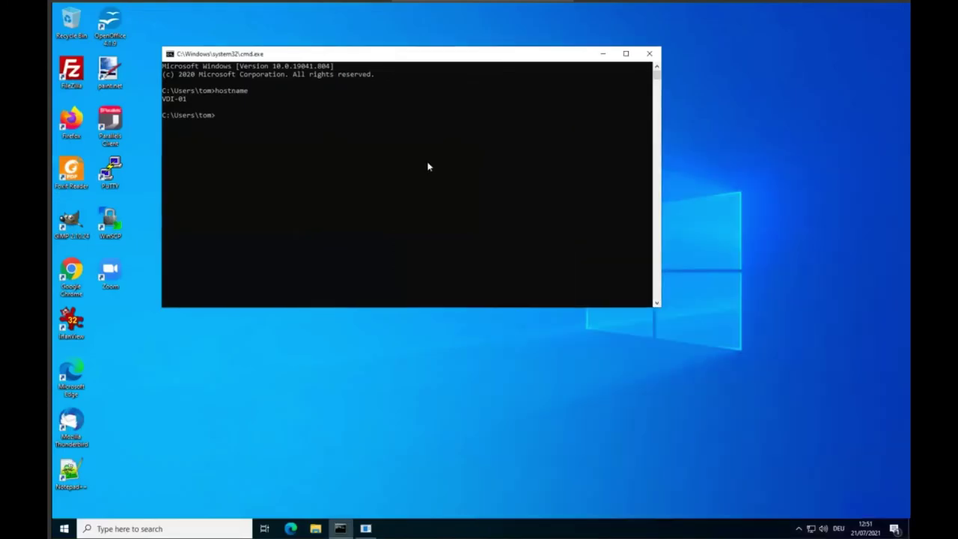
text(logoff)
key(Return)
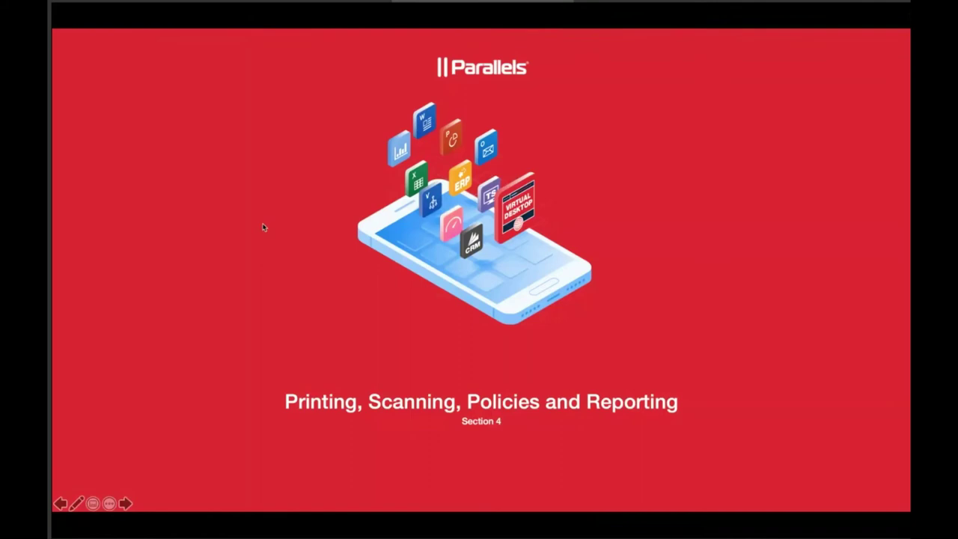
key(Right)
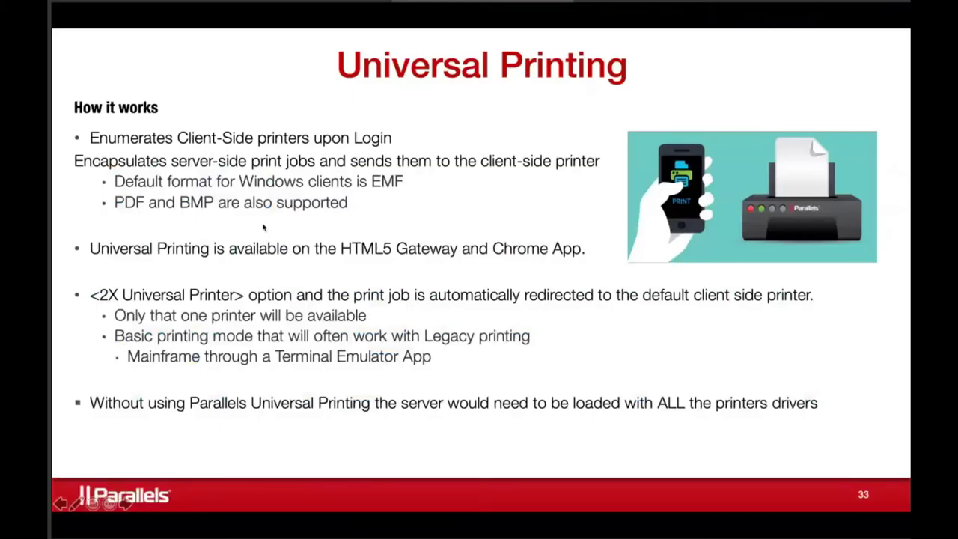
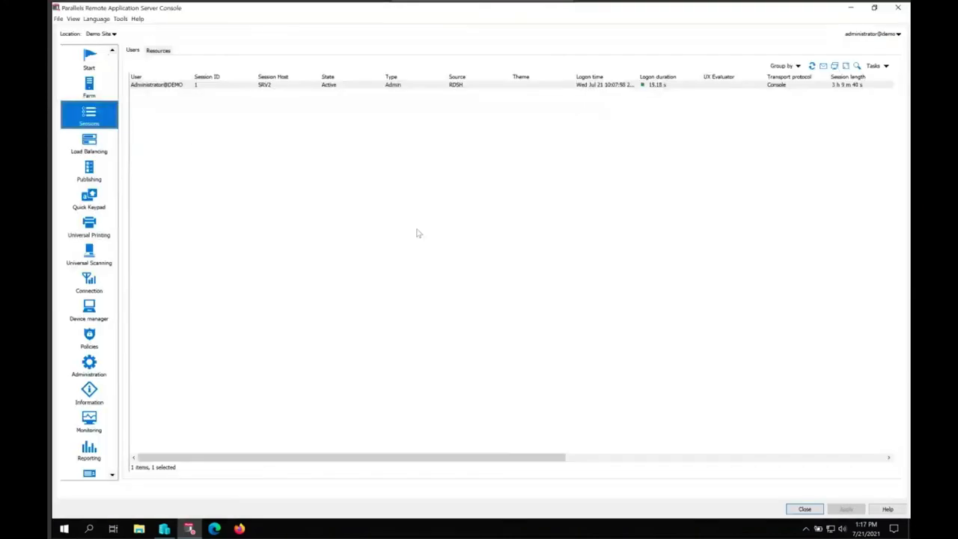
View the farm's VDI templates in the Parallels RAS Console, including WIN10-demo-template, and the list of VDI desktops.
click(89, 88)
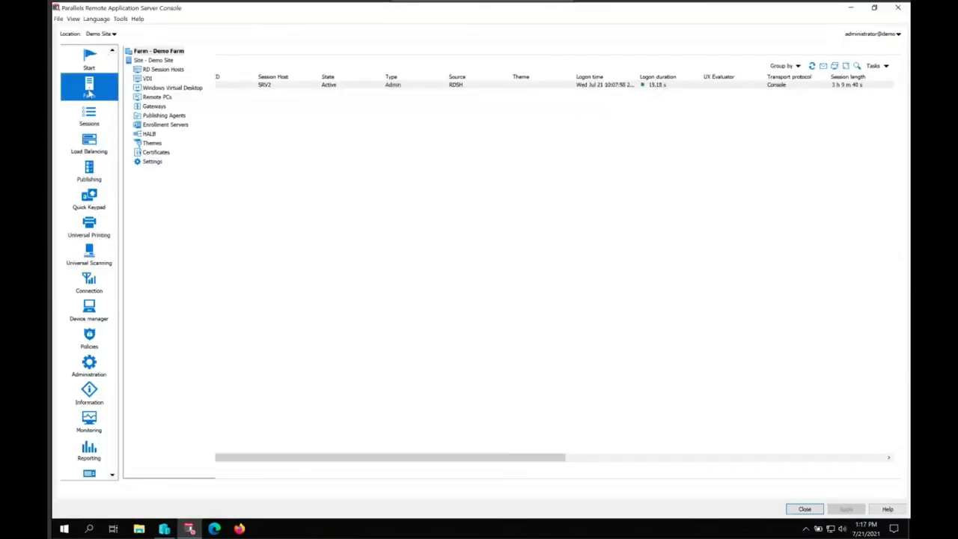
click(147, 78)
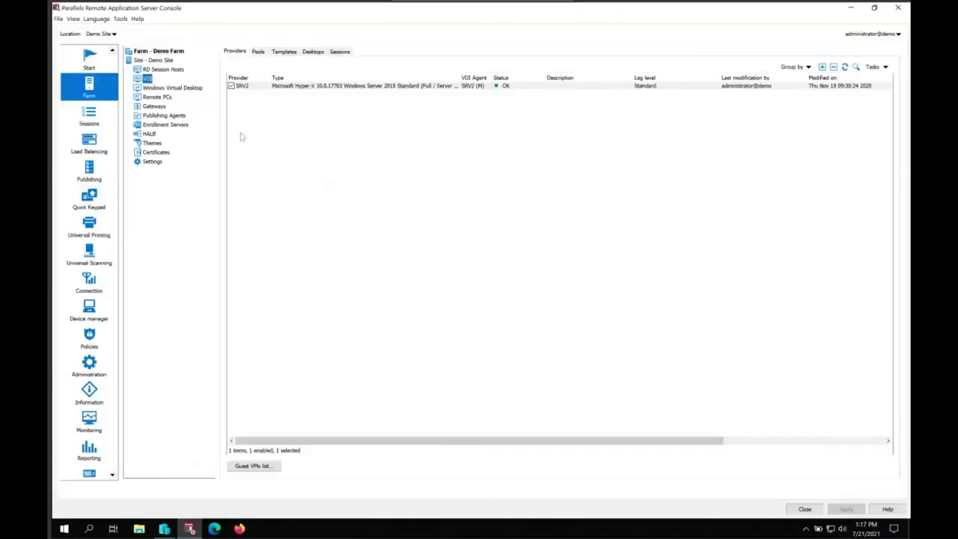
click(285, 51)
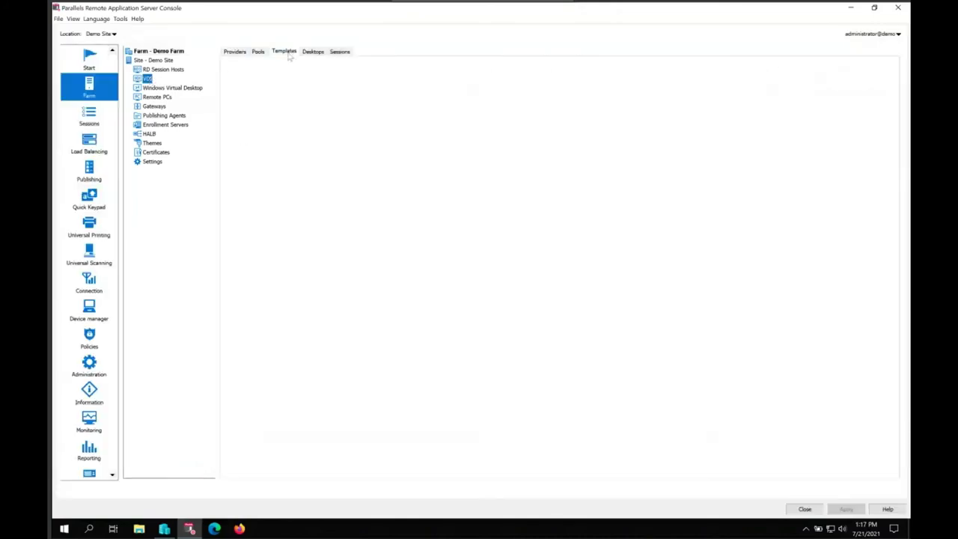
right_click(311, 88)
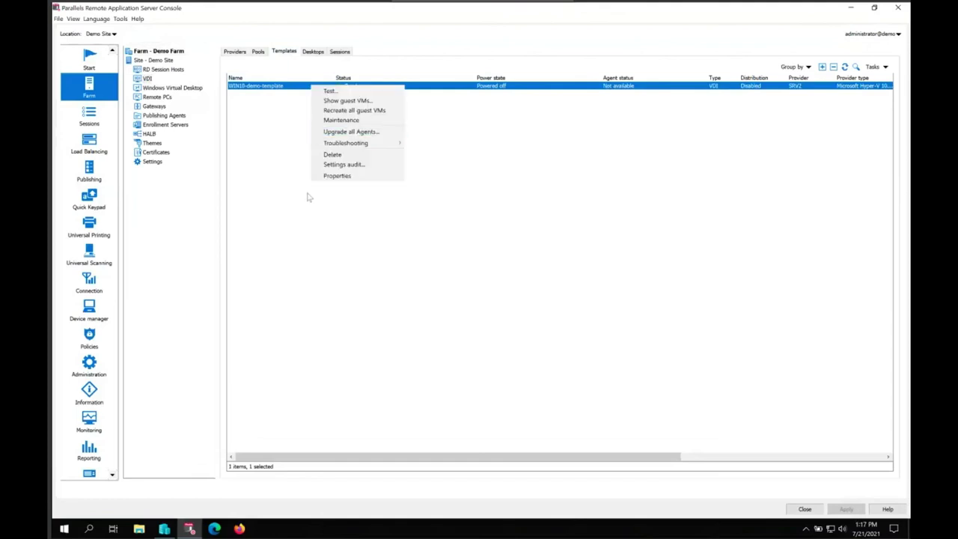
click(321, 217)
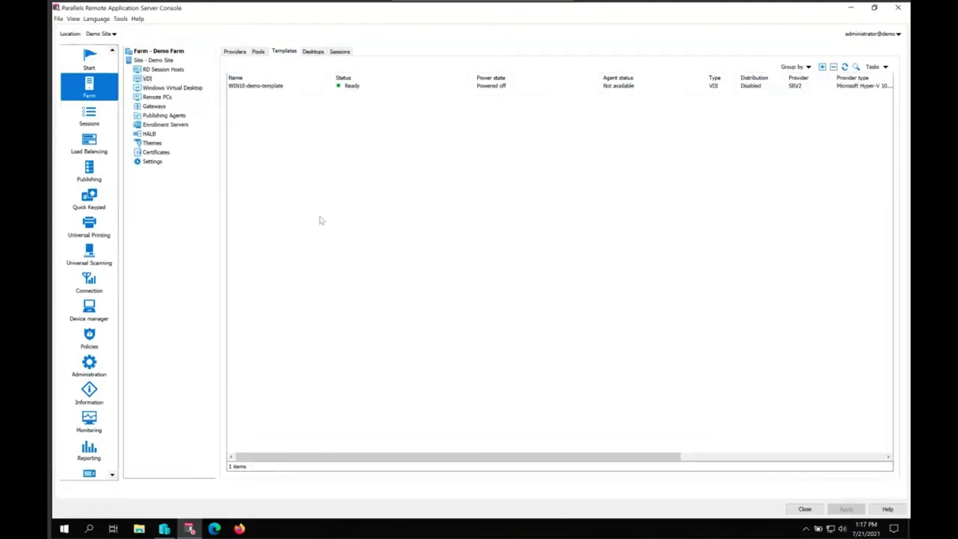
click(259, 88)
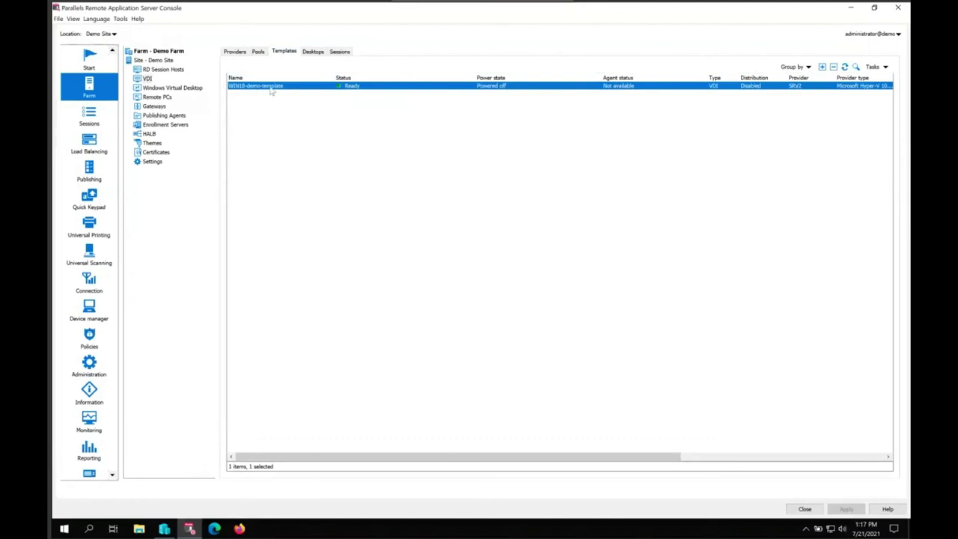
click(312, 52)
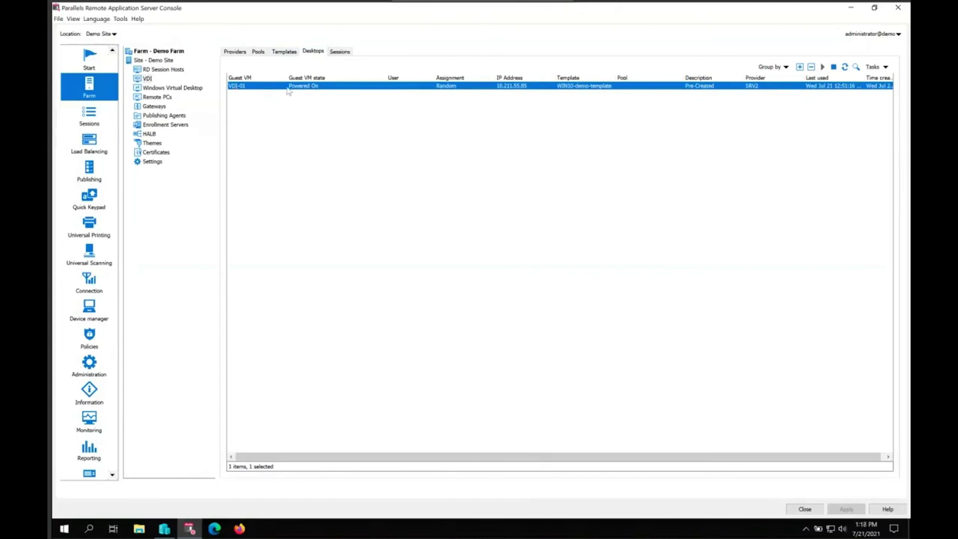
Put the WIN10-demo-template VDI template into maintenance mode.
click(285, 52)
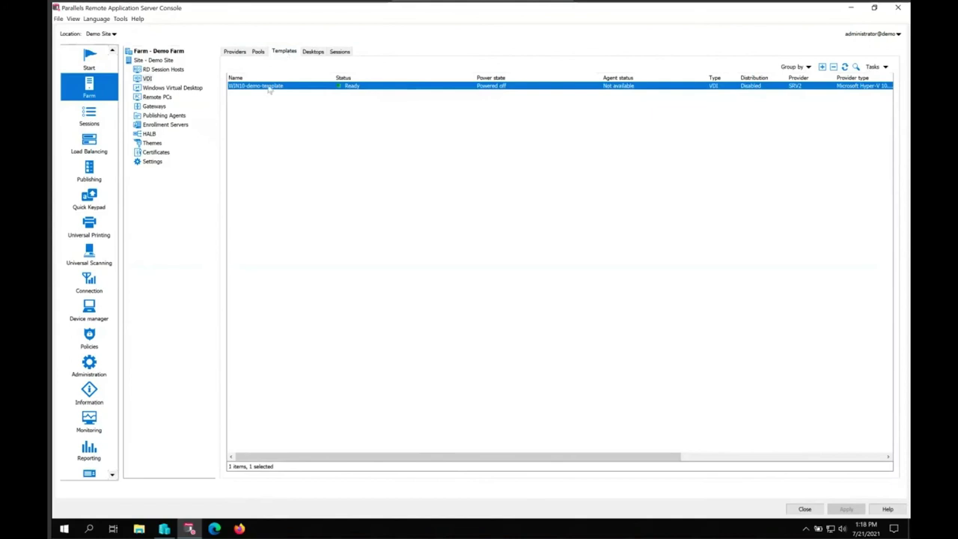
right_click(266, 85)
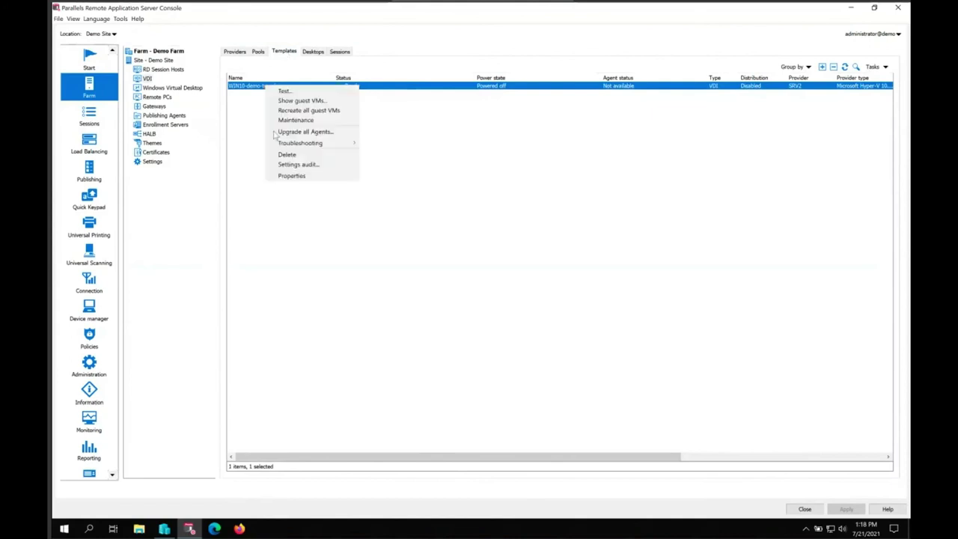
click(304, 124)
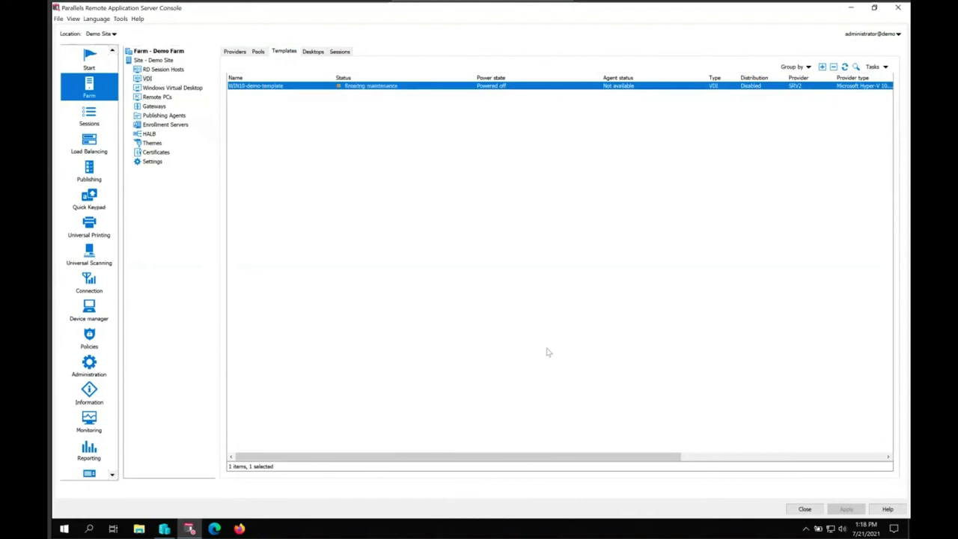
Switch to Hyper-V Manager, view the WIN10 virtual machine's console and close that connection.
click(164, 529)
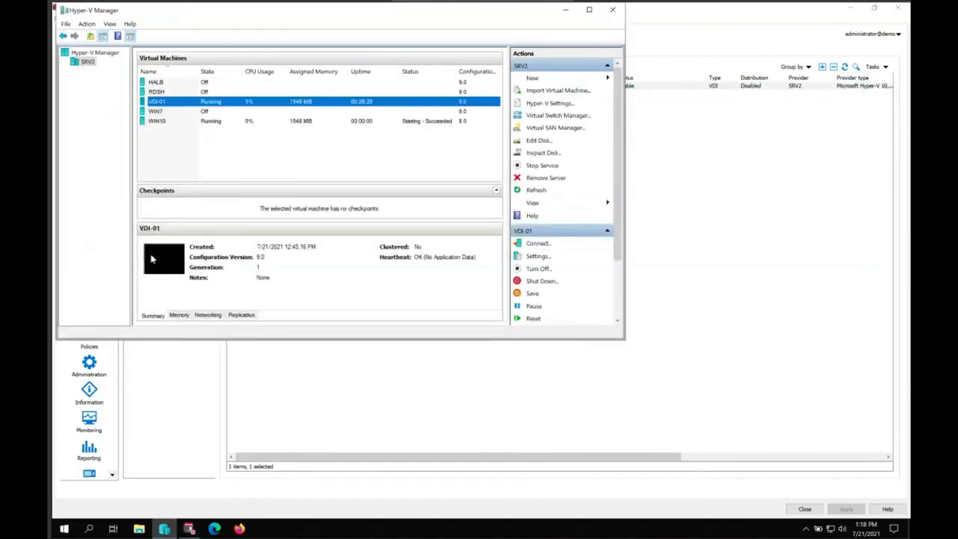
click(157, 122)
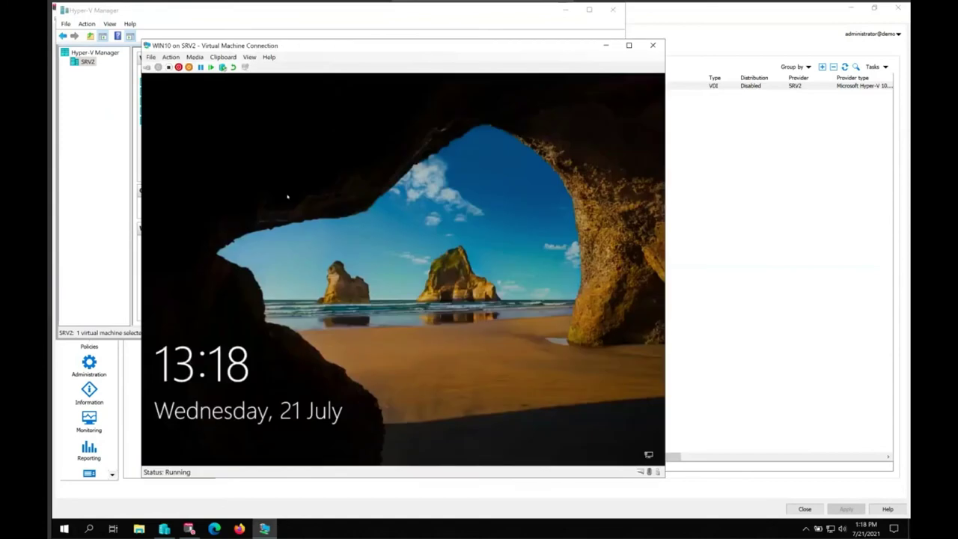
click(653, 45)
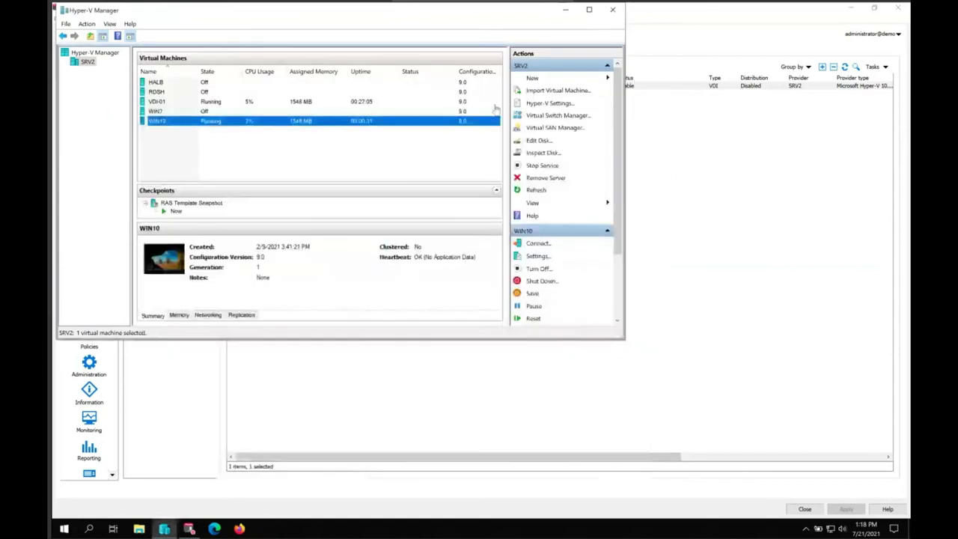
Return to the Parallels RAS Console, take WIN10-demo-template out of maintenance mode and agree to recreate all its guest VMs.
click(671, 253)
click(258, 89)
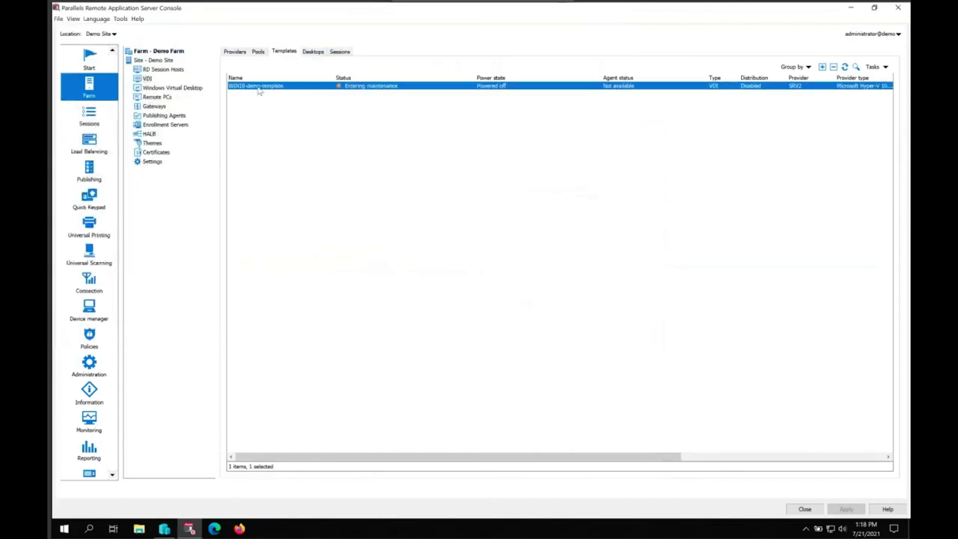
right_click(267, 88)
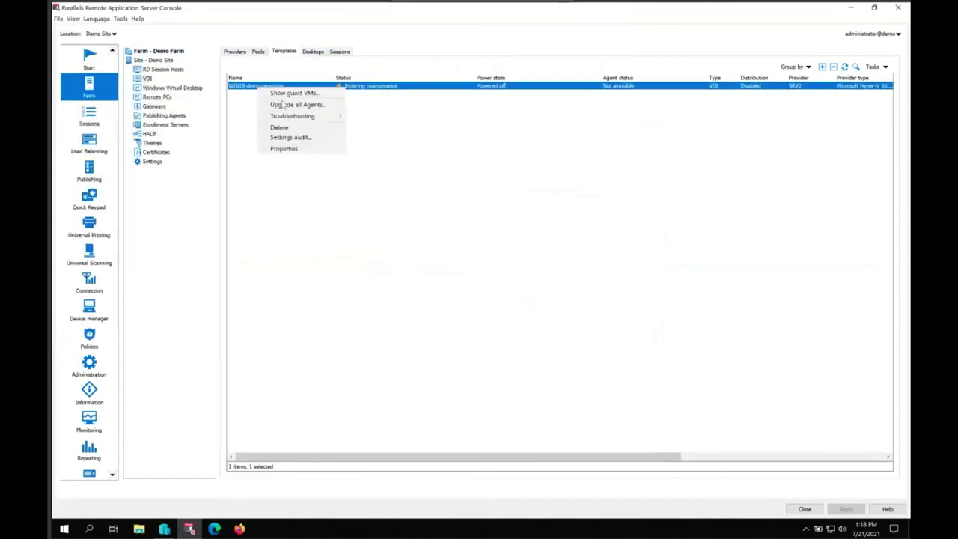
click(244, 91)
right_click(244, 91)
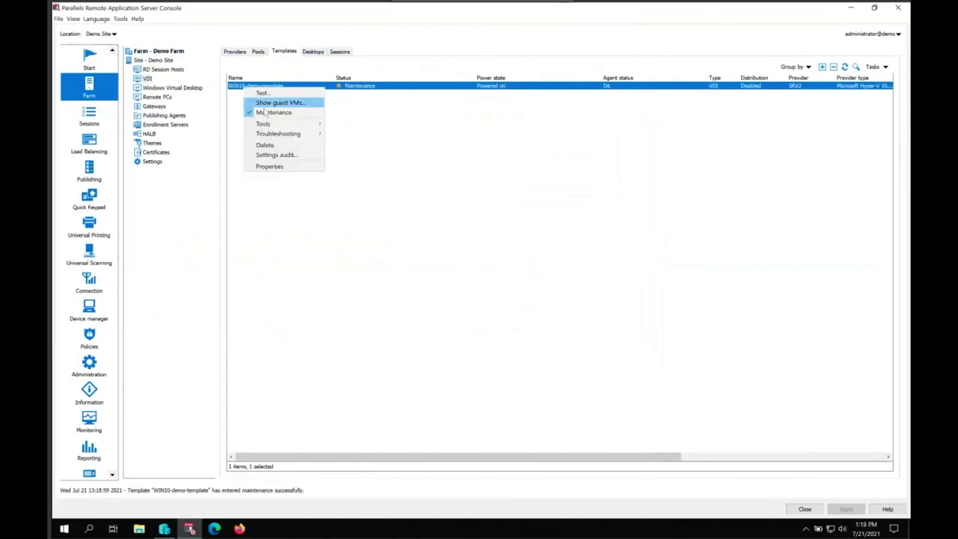
click(269, 112)
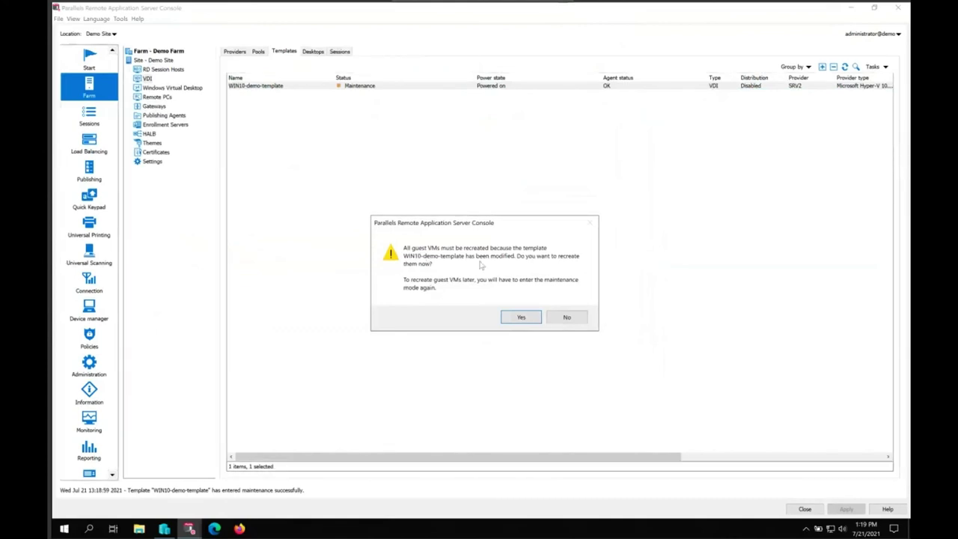
click(520, 319)
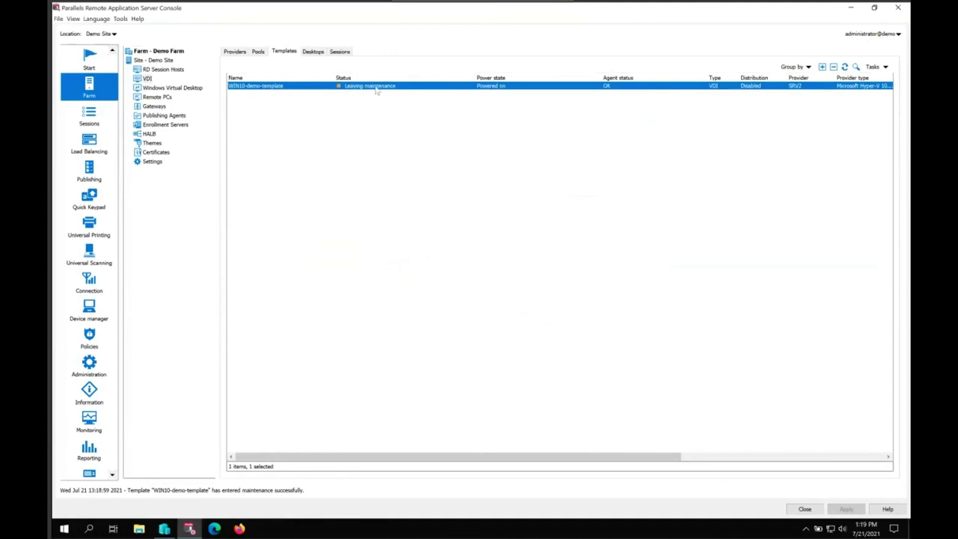
Check the virtual machines in Hyper-V Manager, then return to the Parallels RAS Console and view the actions available for WIN10-demo-template.
click(851, 8)
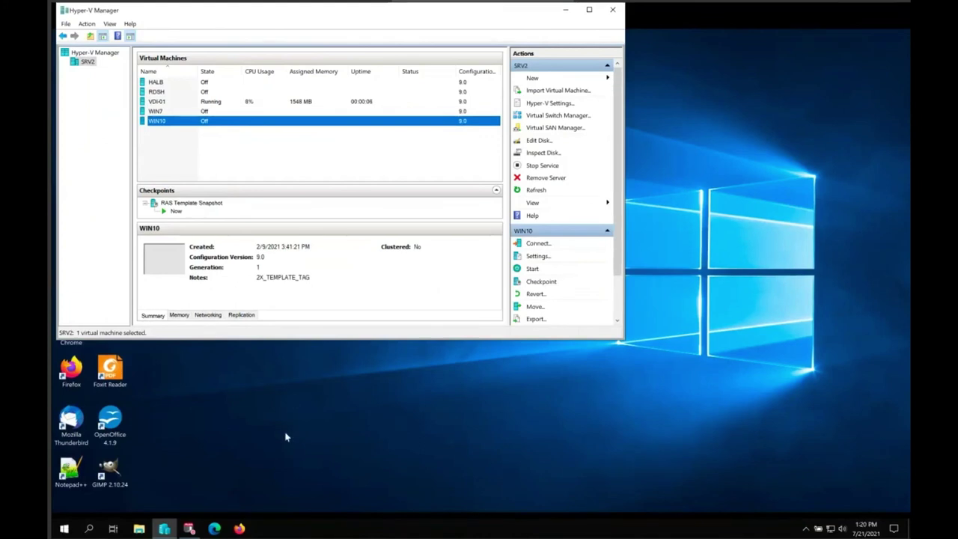
click(188, 528)
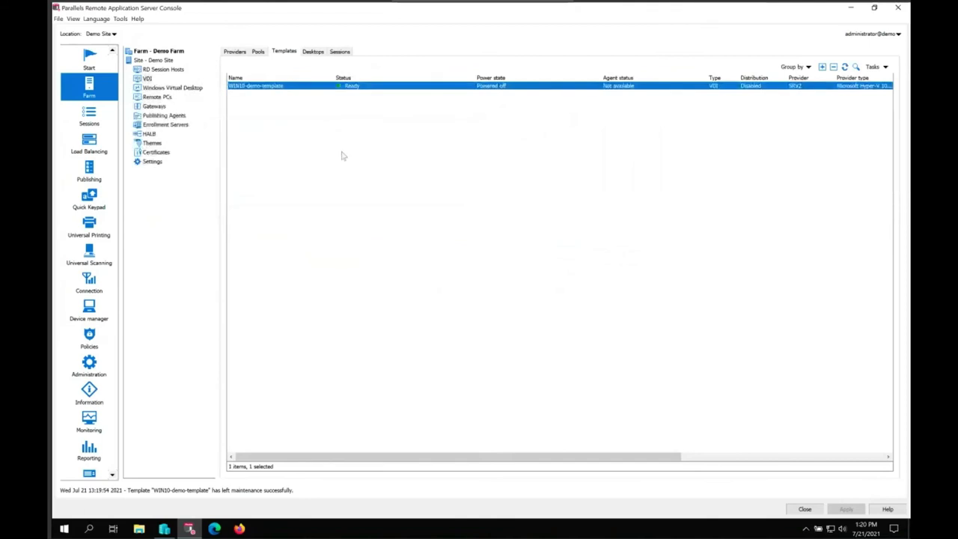
right_click(274, 89)
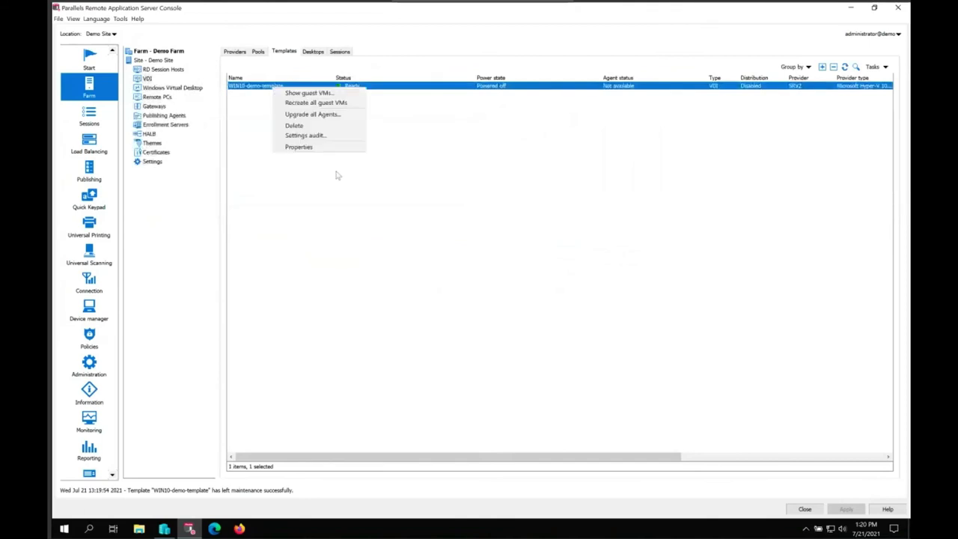
click(293, 177)
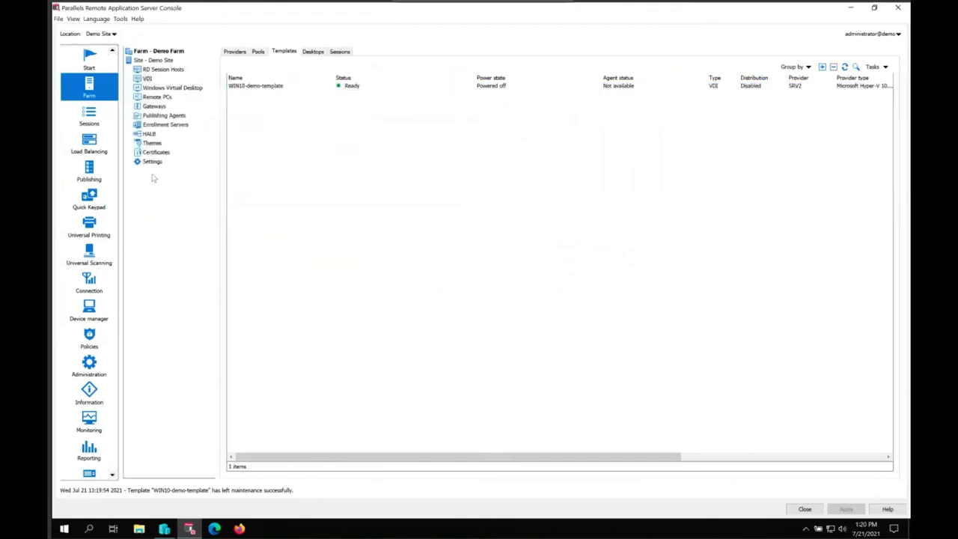
Delete the VDI Desktop resource from the Desktops folder of the published resources.
click(89, 169)
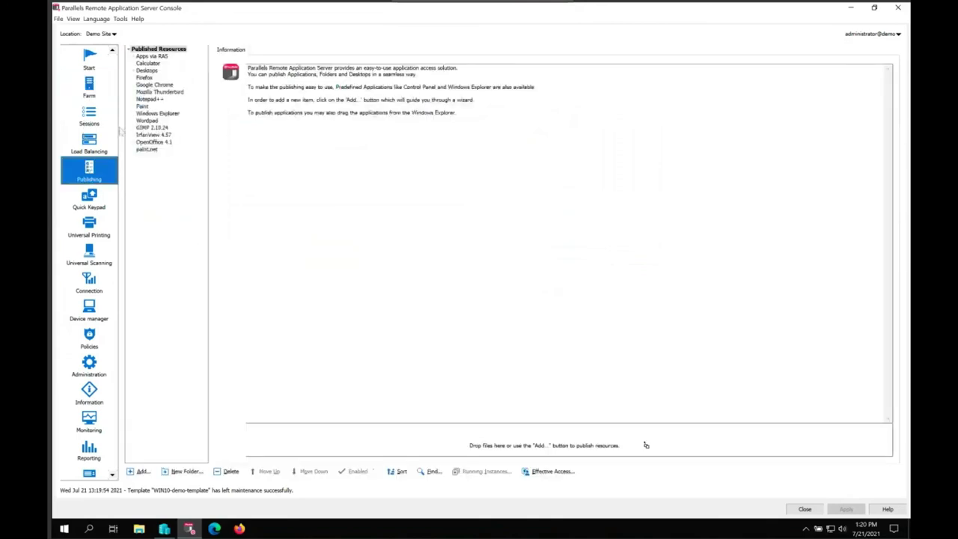
key(Down)
key(Down)
key(Down)
key(Down)
key(Down)
key(Down)
click(227, 470)
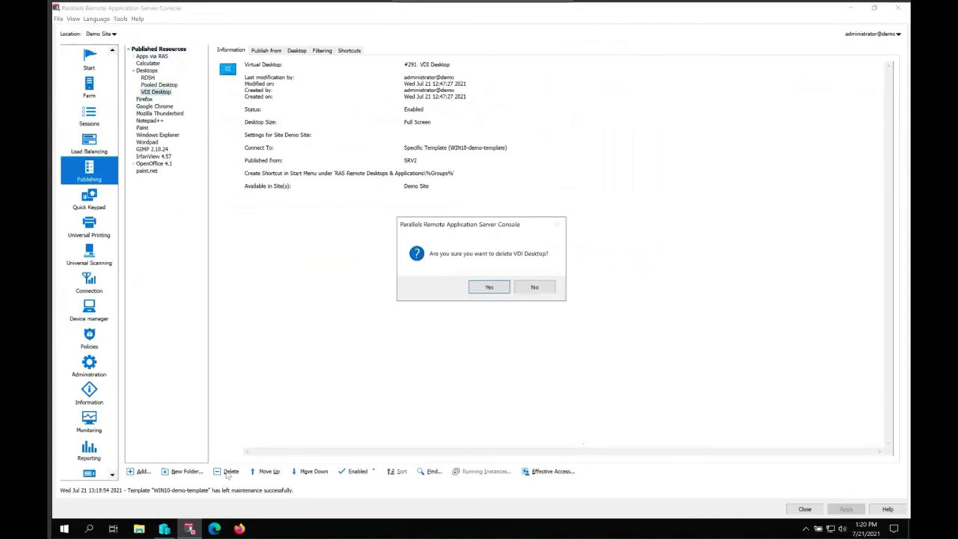
key(Return)
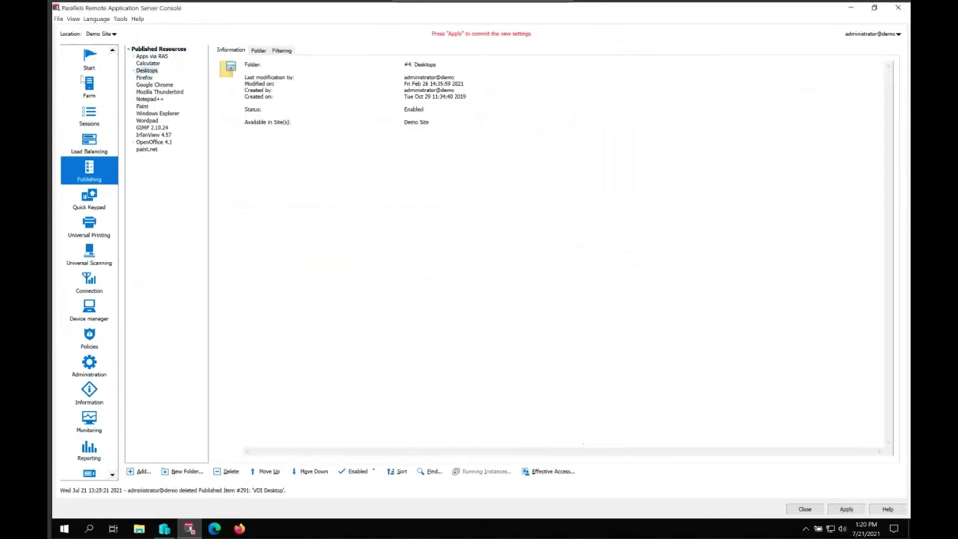
Delete WIN10-demo-template from the farm's VDI templates, confirm the deletion and apply the settings.
click(82, 79)
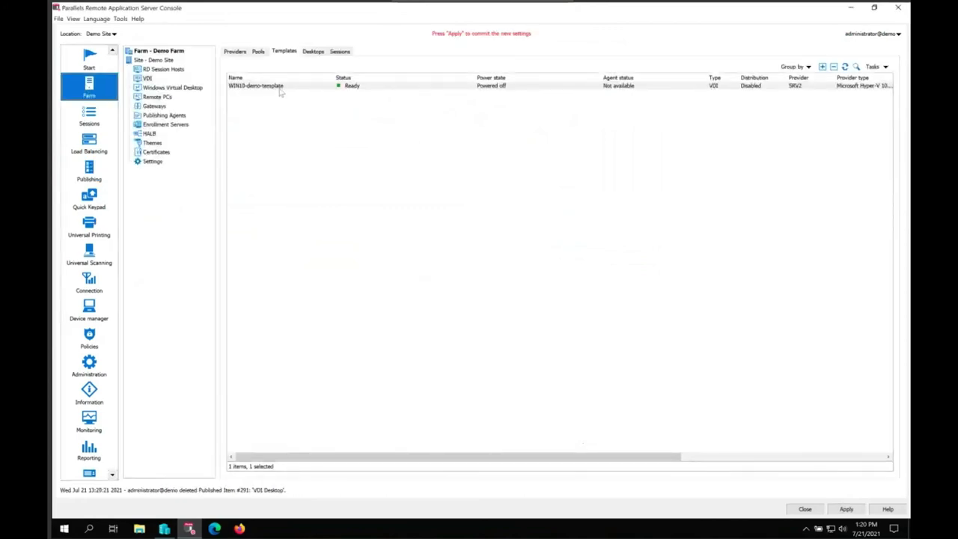
right_click(282, 88)
click(306, 128)
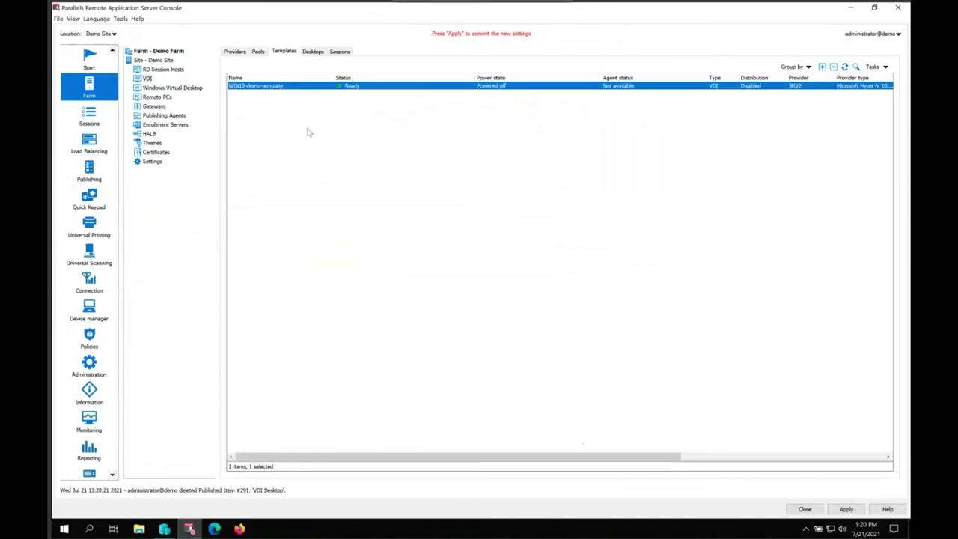
key(Return)
key(Return)
click(847, 512)
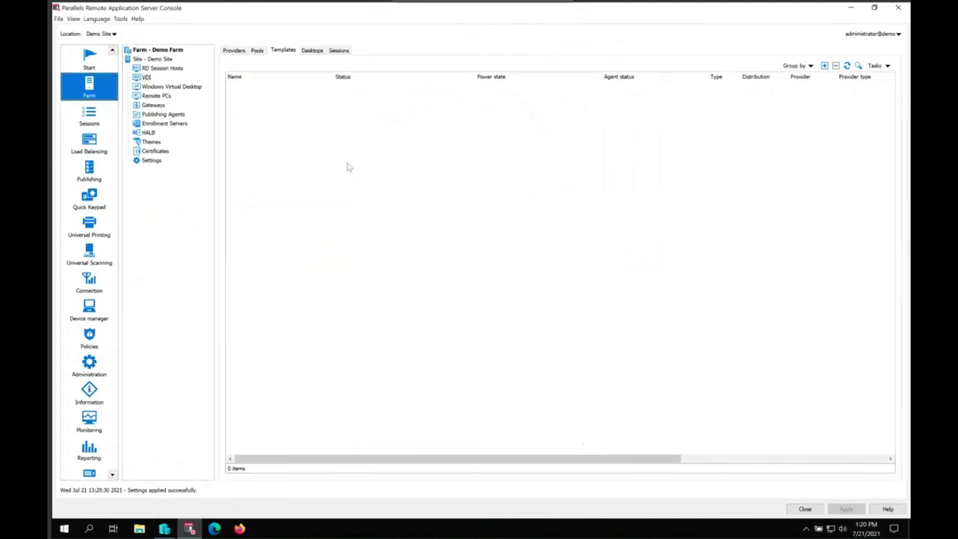
Review the Universal Printing settings, including the rename pattern, the printer driver redirection modes and the font transfer options.
click(89, 375)
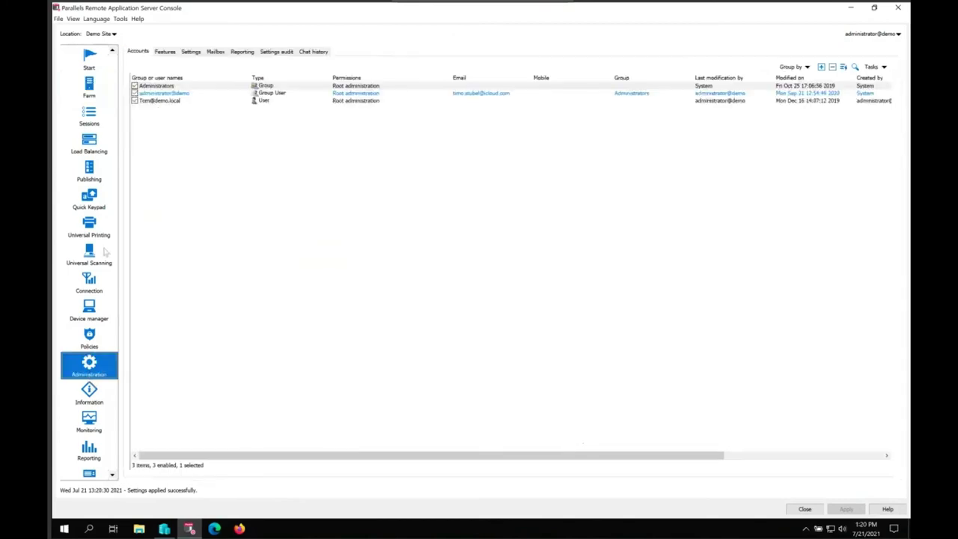
click(91, 229)
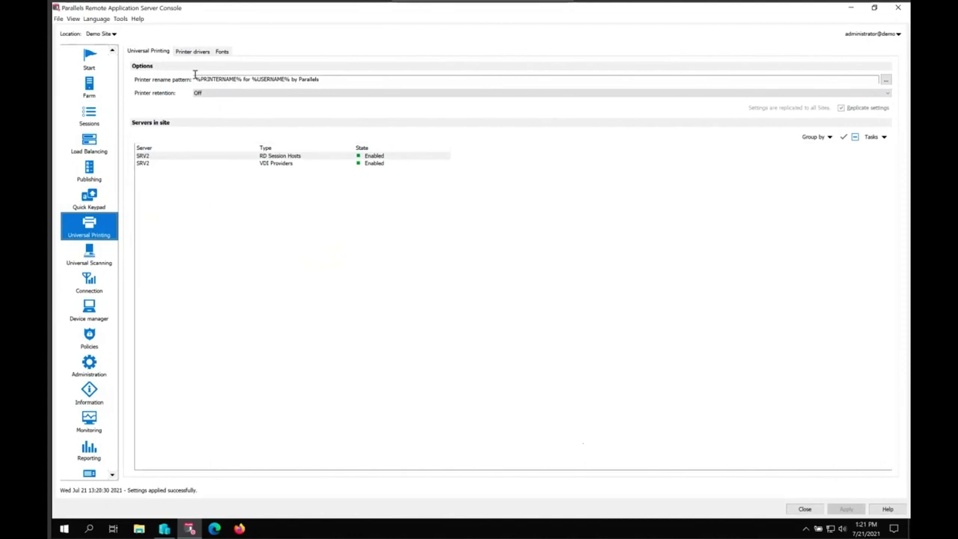
click(186, 51)
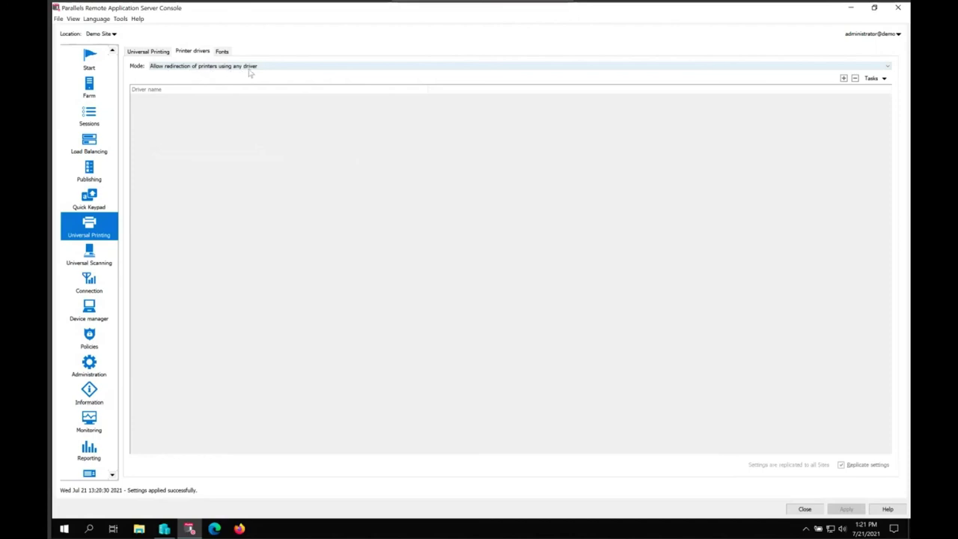
click(275, 69)
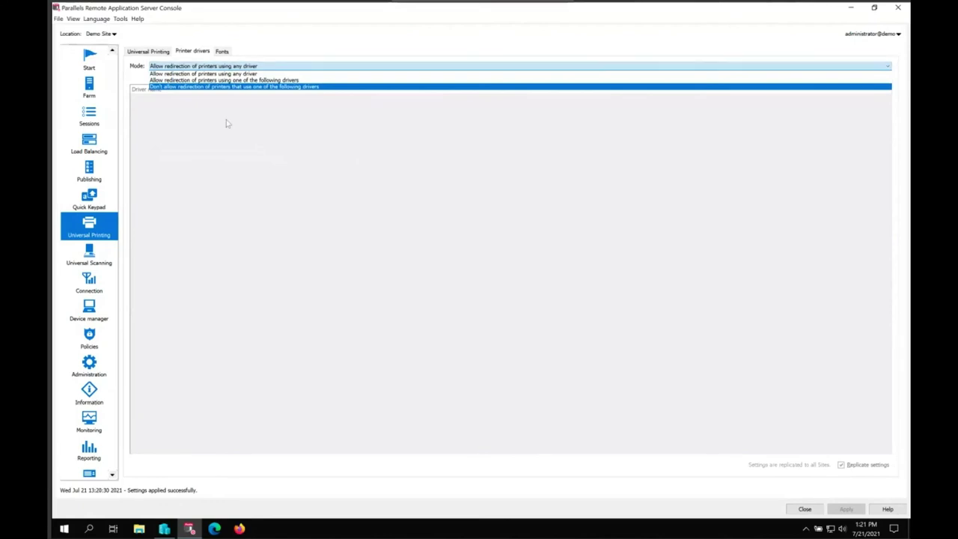
click(222, 53)
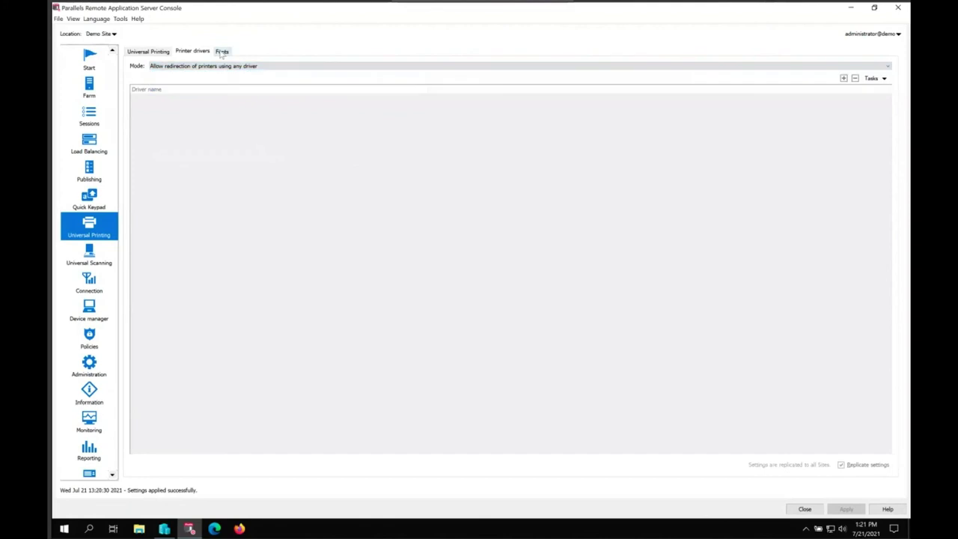
click(221, 52)
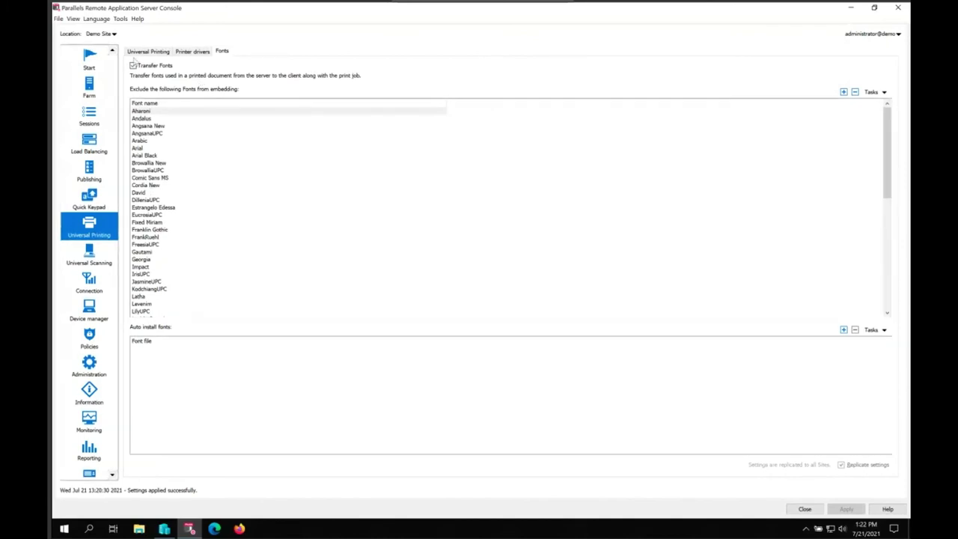
click(137, 53)
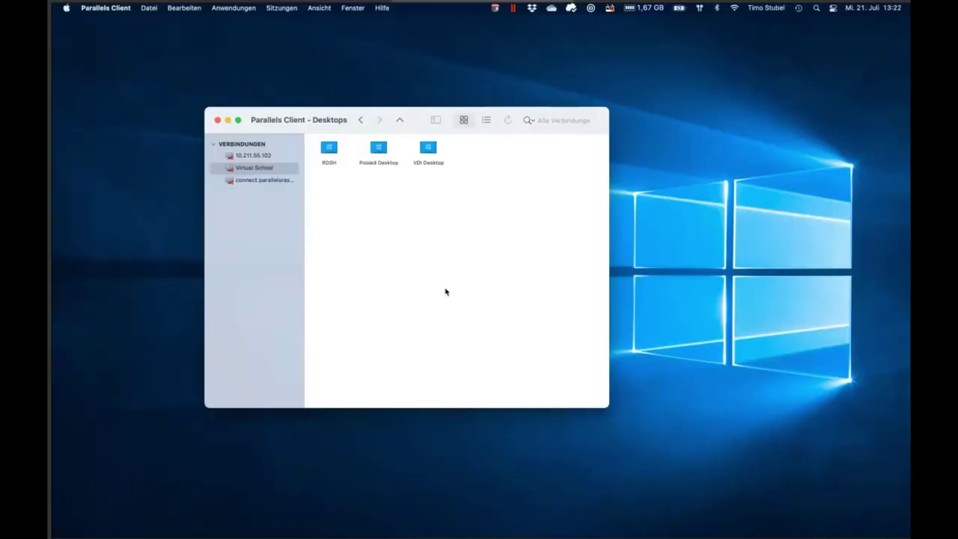
Switch to Parallels Client and sign in to the 10.211.55.102 connection with the account password.
click(252, 157)
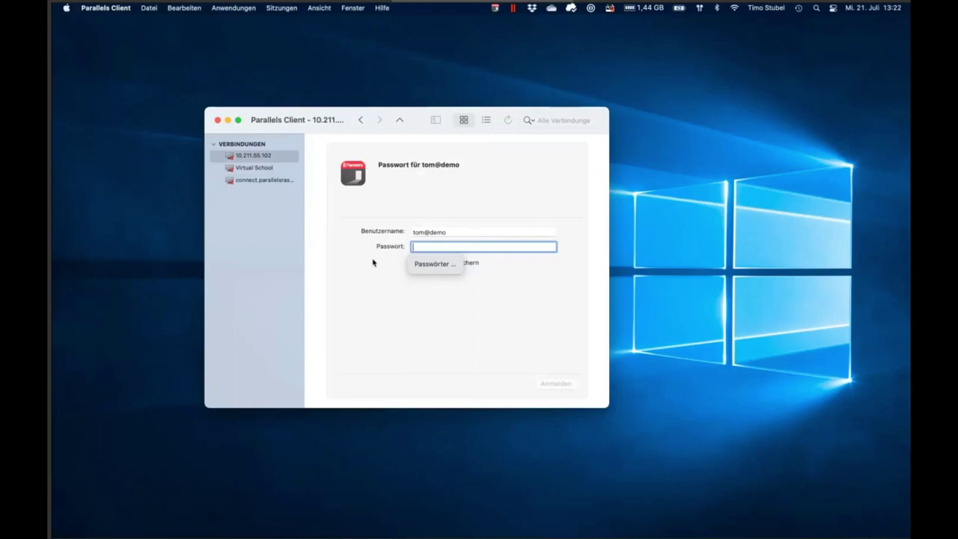
text(•••••••••)
key(Return)
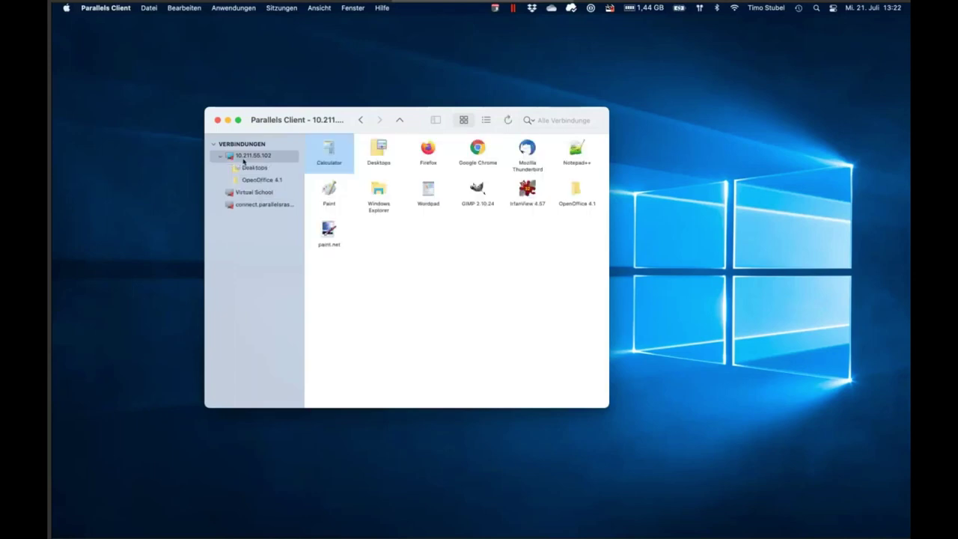
Open the Mac's Drucker & Scanner settings and view the details of the third local printer, the HP LaserJet M1212nf.
click(66, 9)
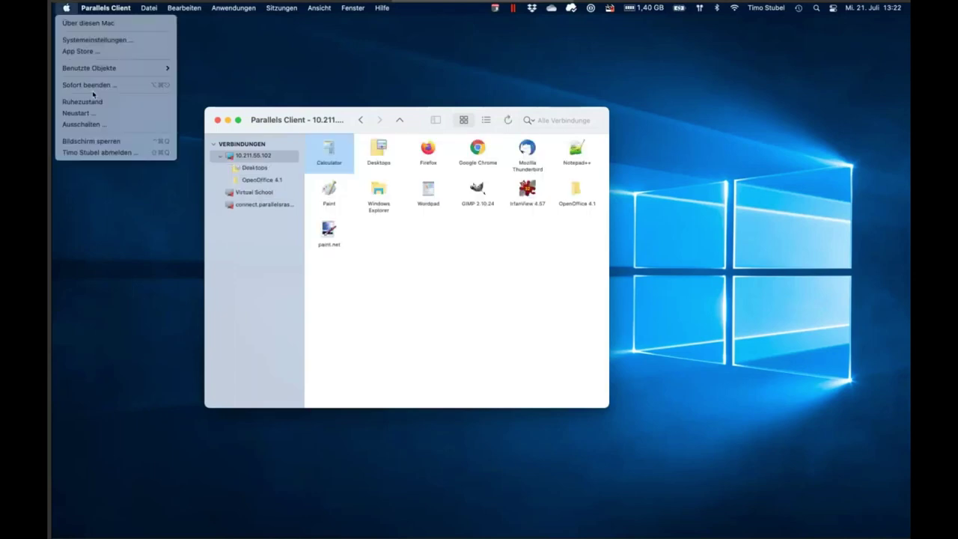
click(102, 41)
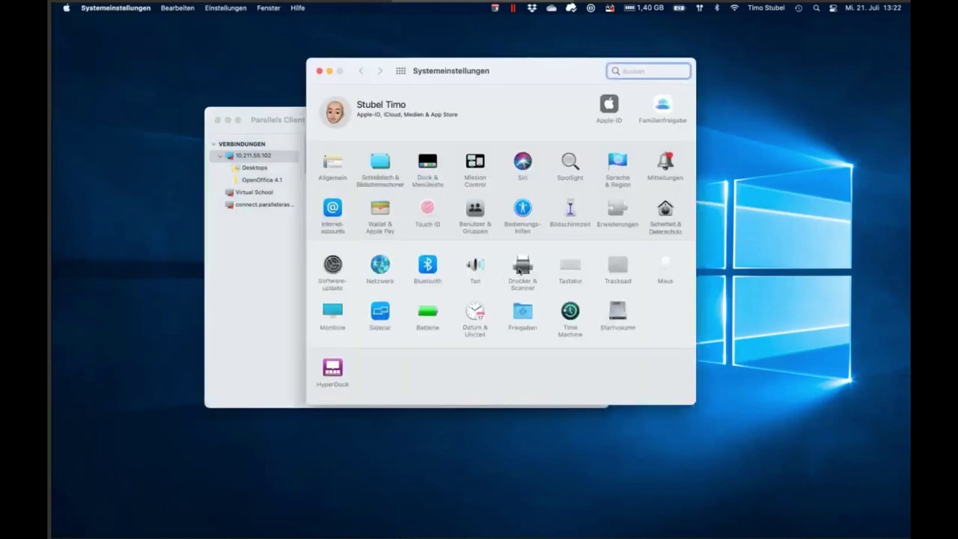
click(519, 271)
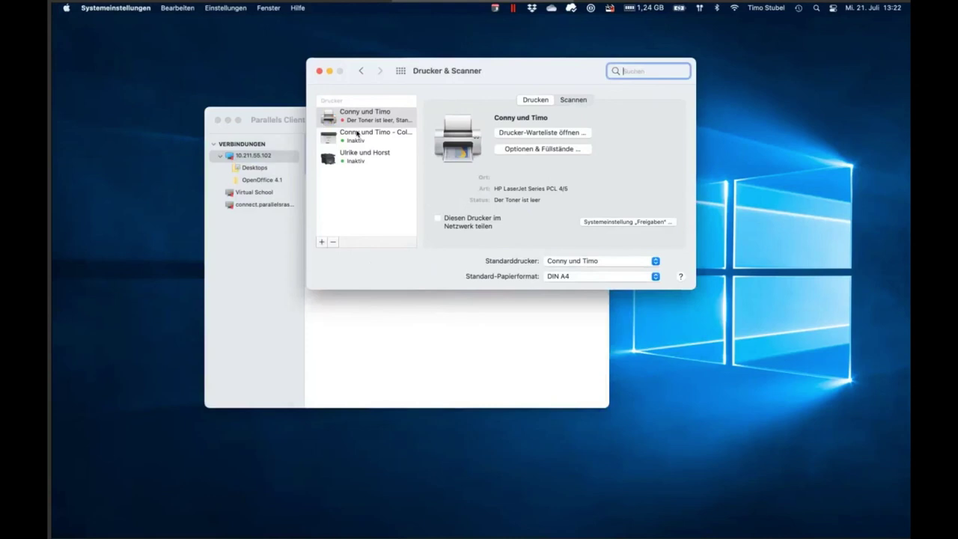
drag(501, 74, 375, 97)
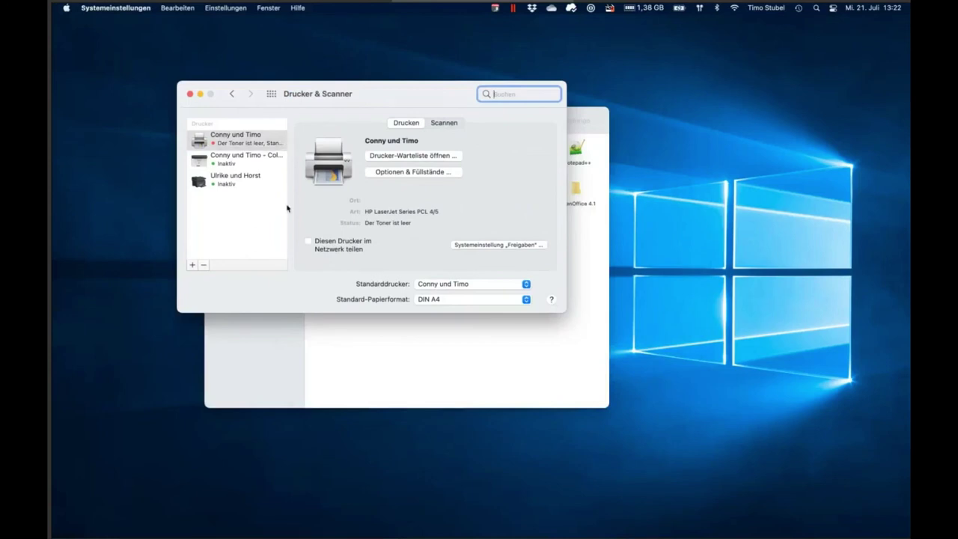
click(239, 186)
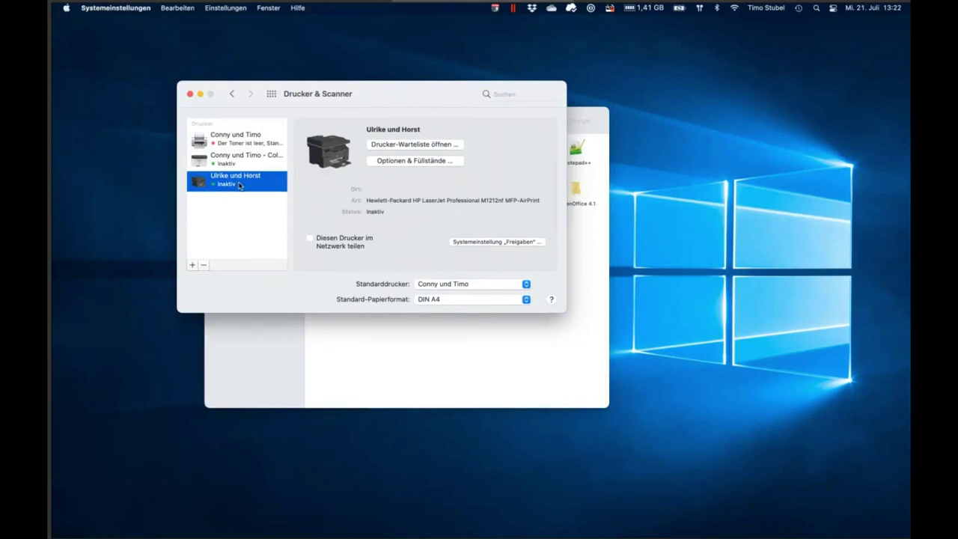
drag(404, 89, 347, 62)
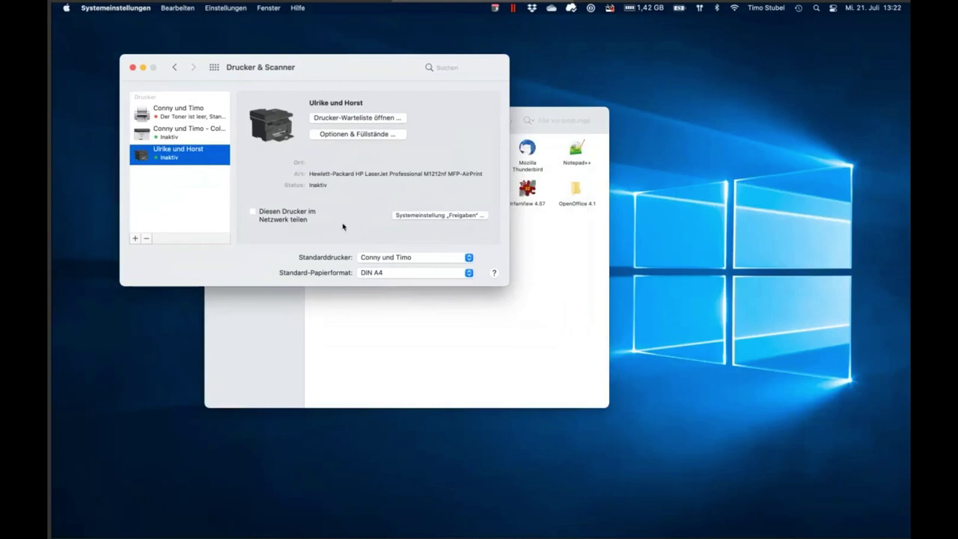
Return to Parallels Client, launch Wordpad and enter the sample lines "gdfbvdfv", "dvdadafv", "dfav", "f" and "qe".
click(417, 357)
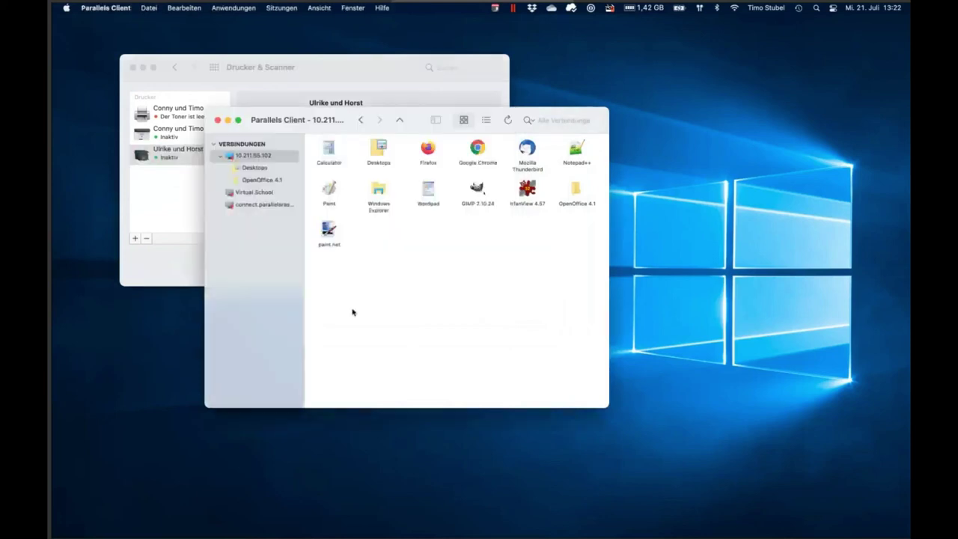
click(428, 196)
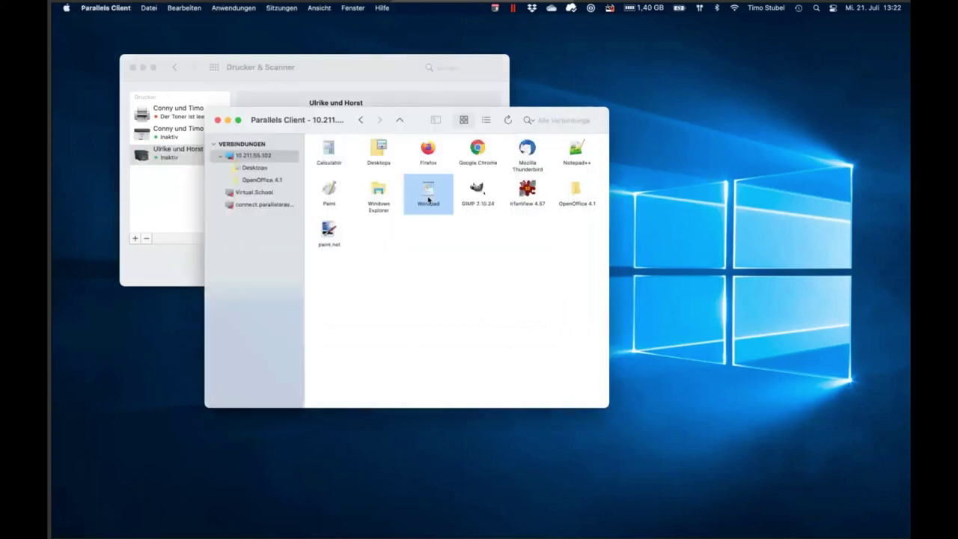
key(Return)
text(gdfbvdfv)
key(Return)
text(dvdadafv)
key(Return)
text(dfav)
key(Return)
key(Return)
text(f qe)
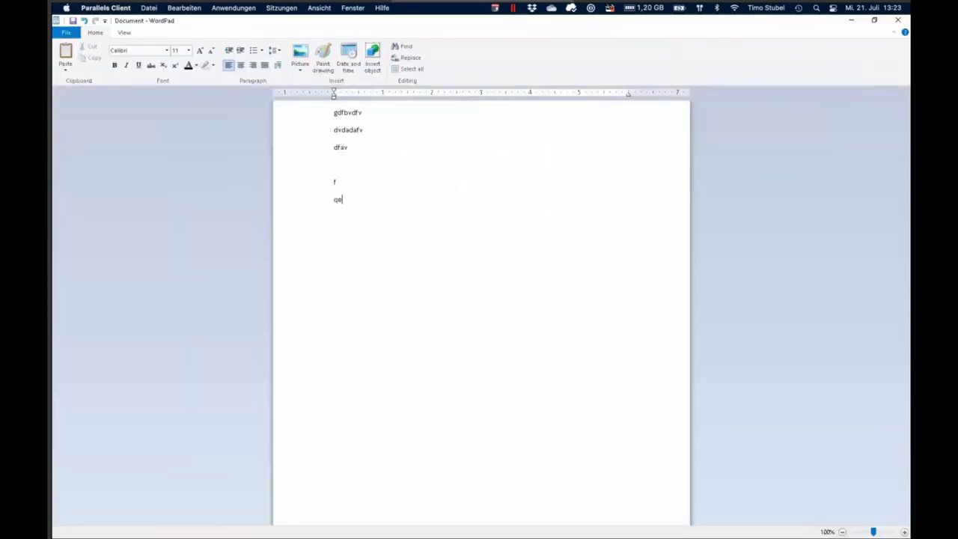
Check which printers WordPad offers for the document, leaving the Print dialog without printing.
key(ctrl+p)
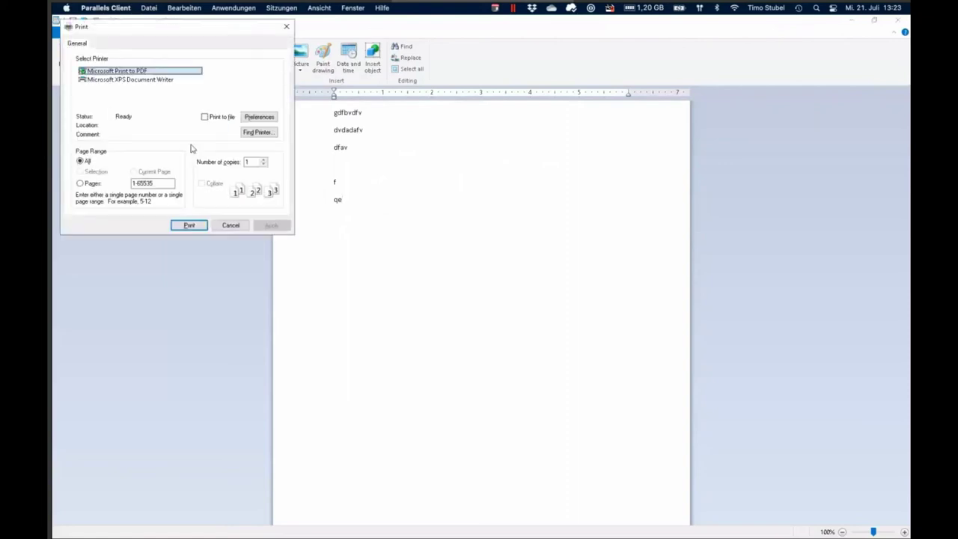
drag(96, 28, 251, 145)
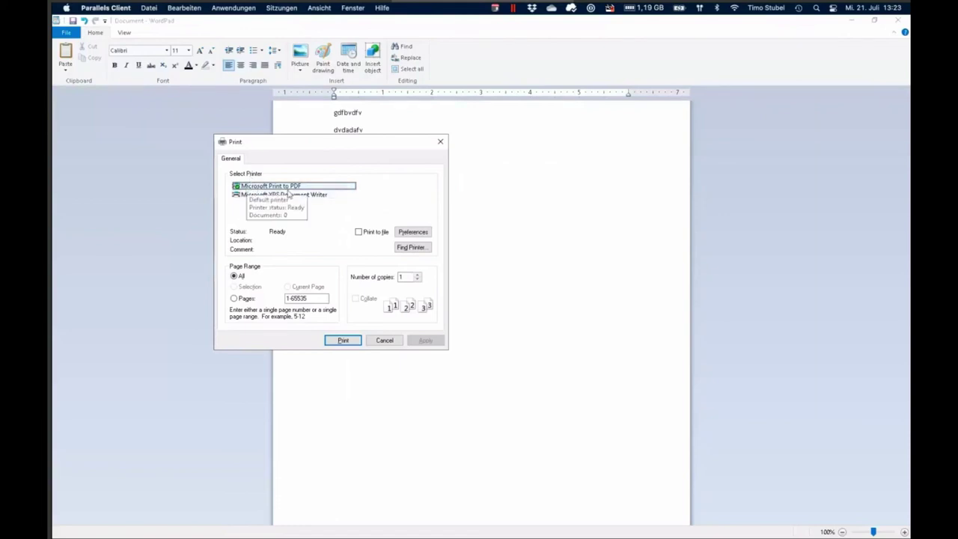
click(384, 340)
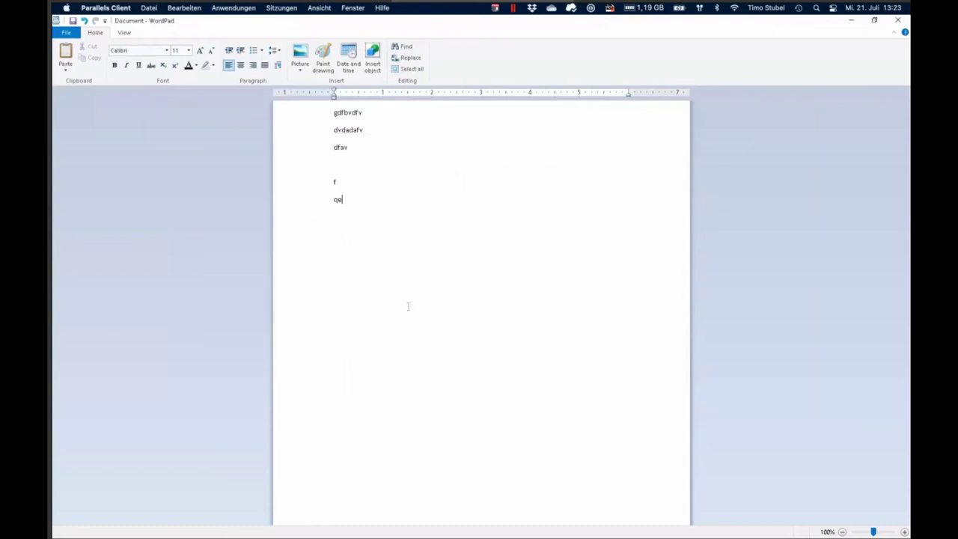
click(66, 32)
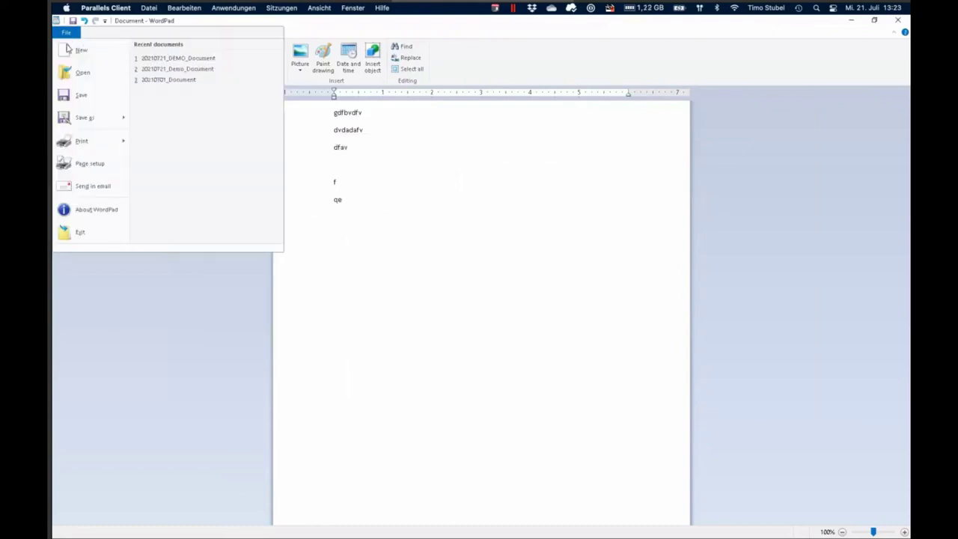
click(83, 139)
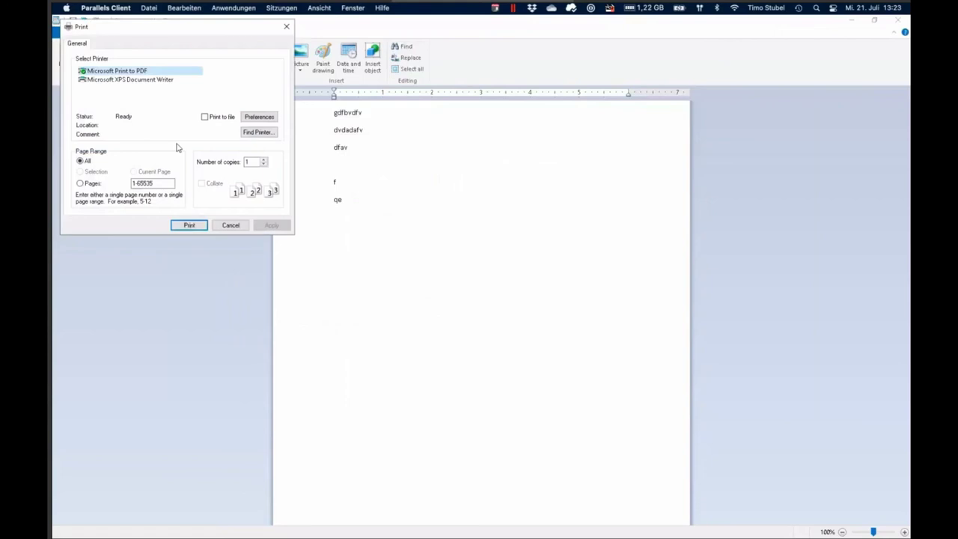
click(217, 226)
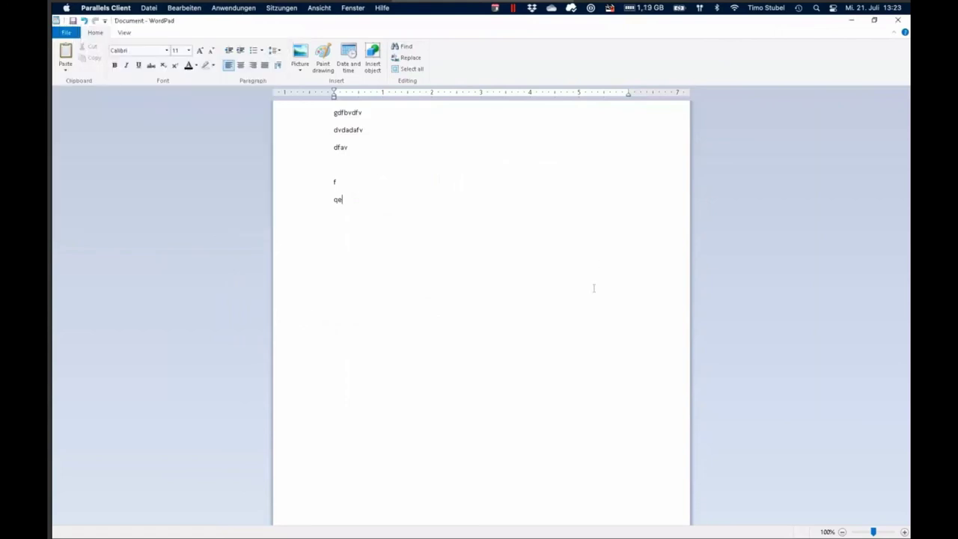
Switch to the Parallels RAS Console and review the Printing and Scanning settings of the existing policy without changing them.
key(ctrl+Left)
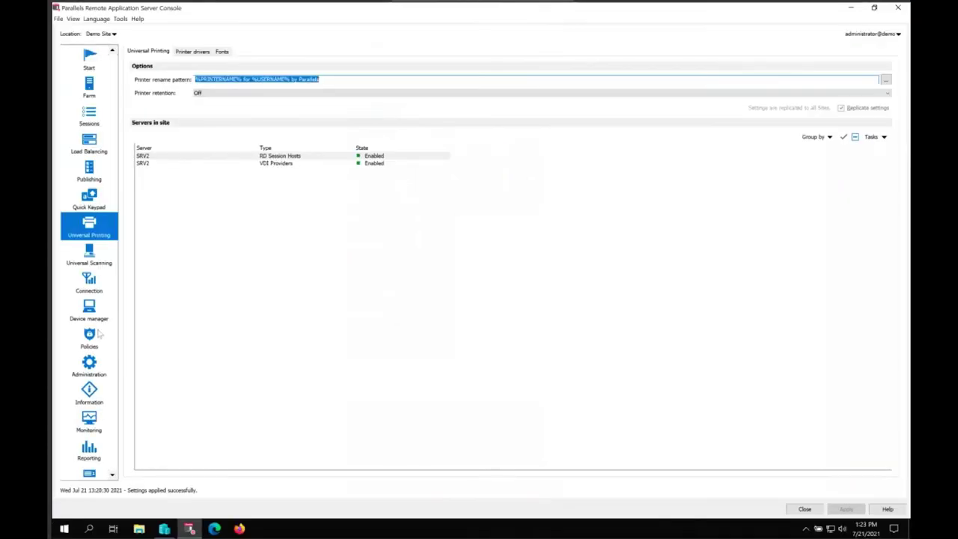
click(88, 340)
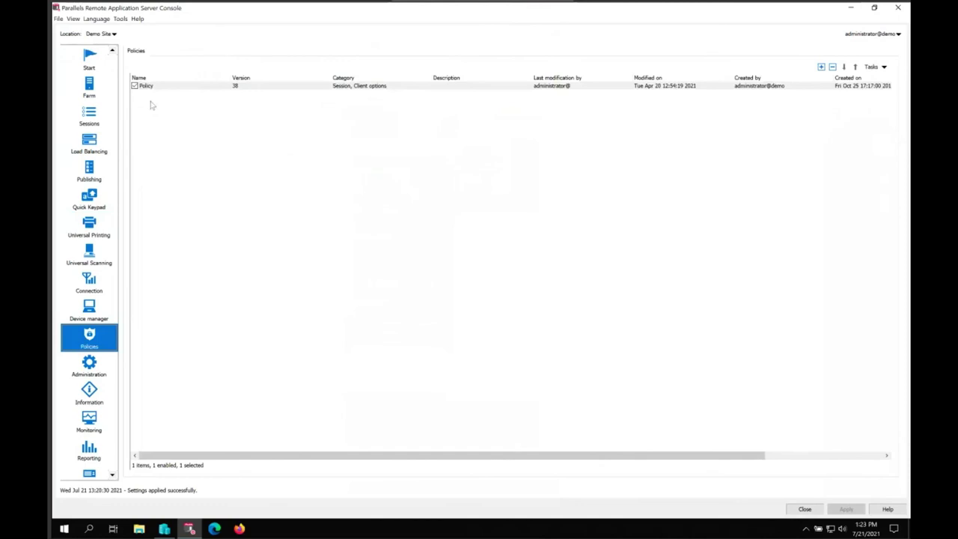
double_click(146, 85)
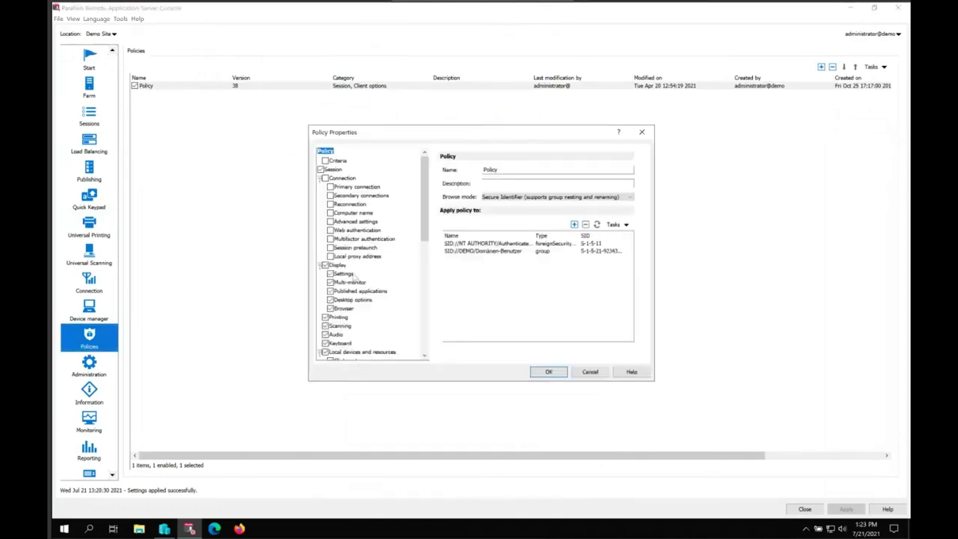
click(338, 317)
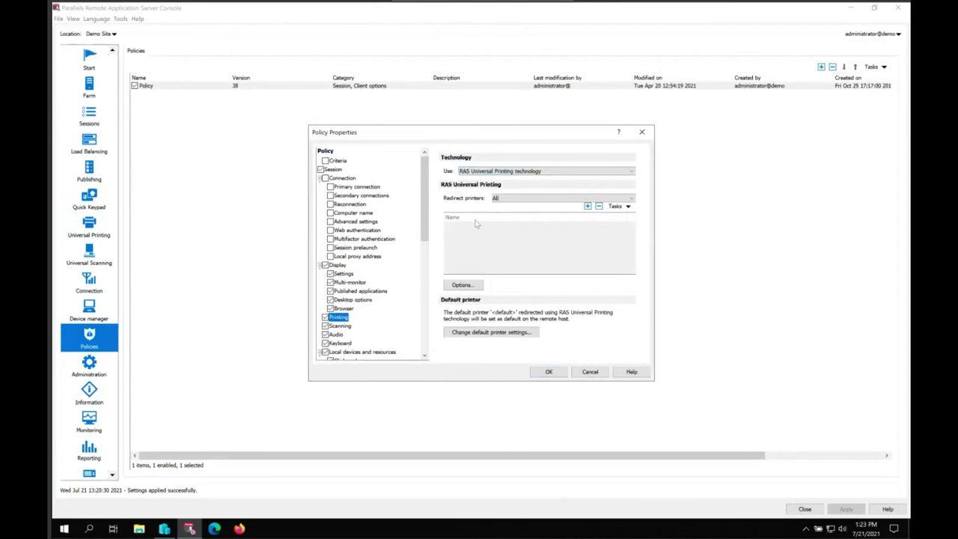
click(341, 326)
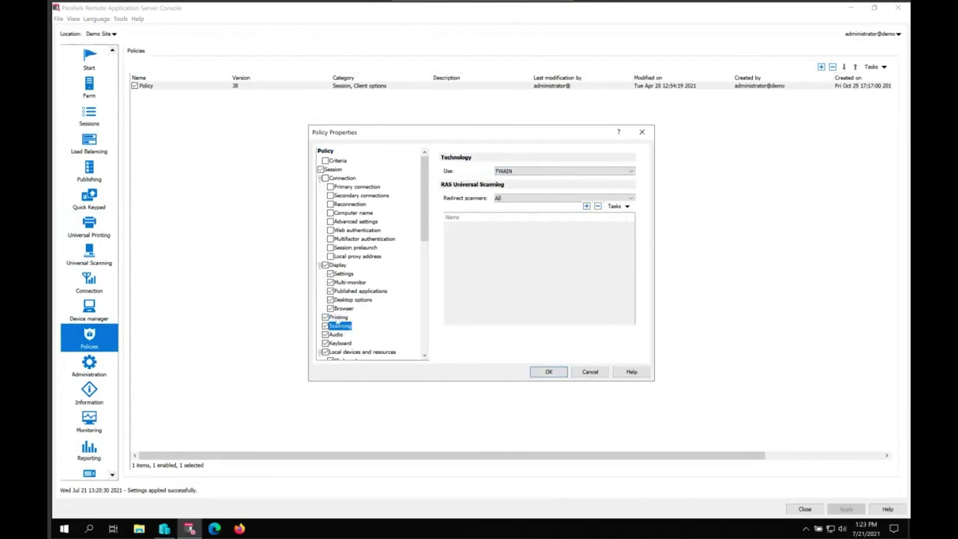
click(337, 318)
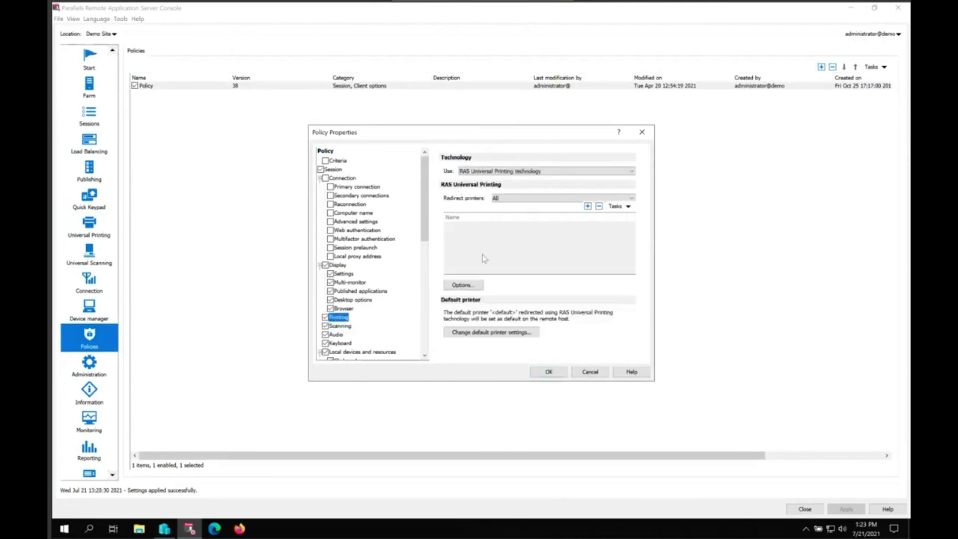
click(588, 372)
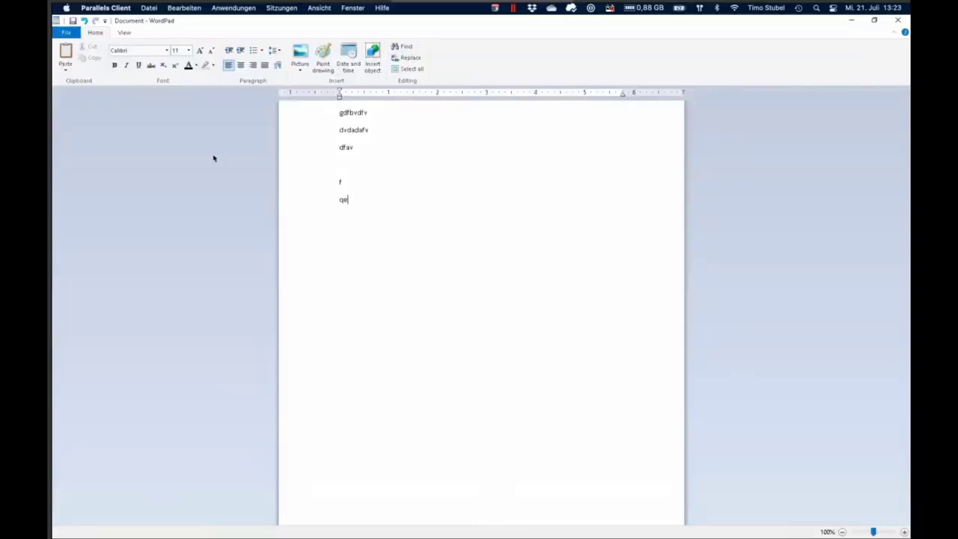
Print the WordPad document on the second redirected Parallels printer, and close WordPad without saving the document.
click(65, 32)
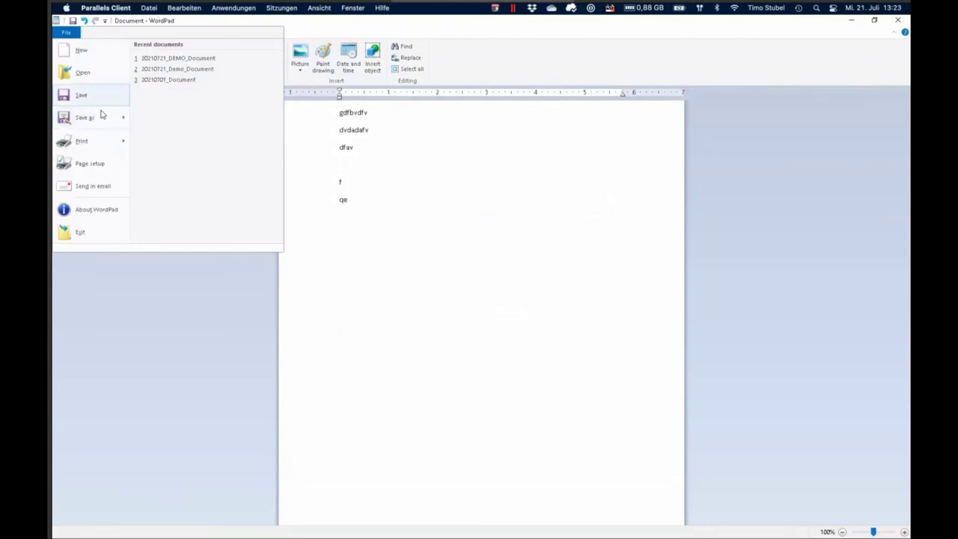
click(82, 141)
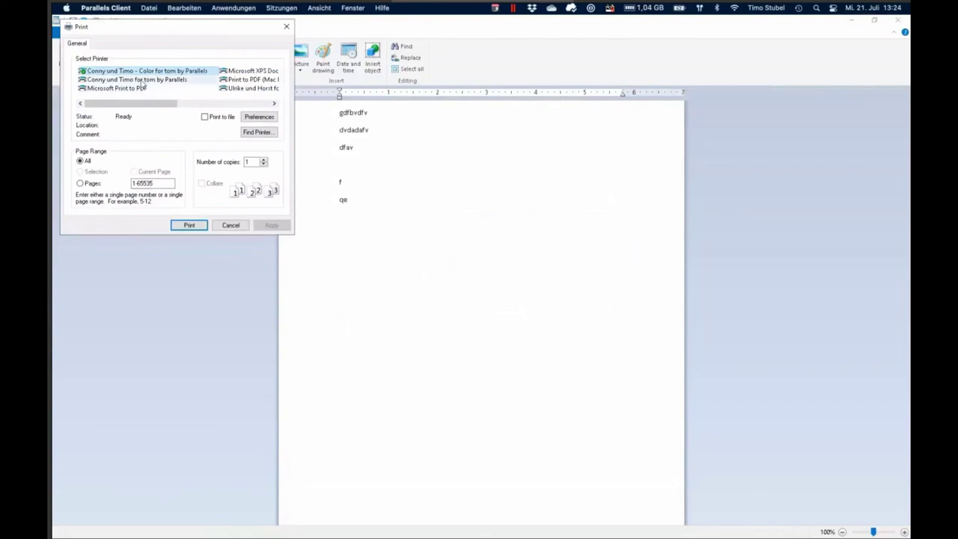
click(141, 80)
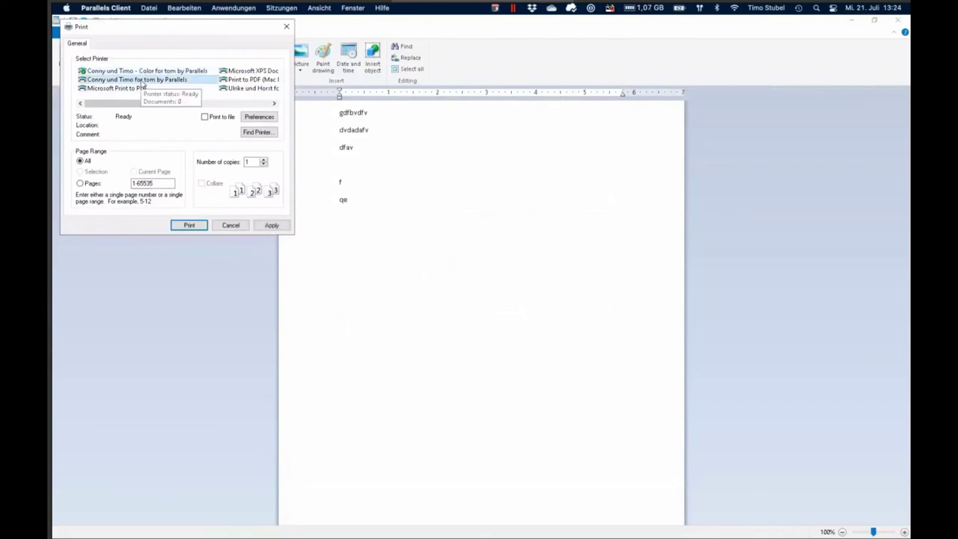
drag(140, 103, 100, 124)
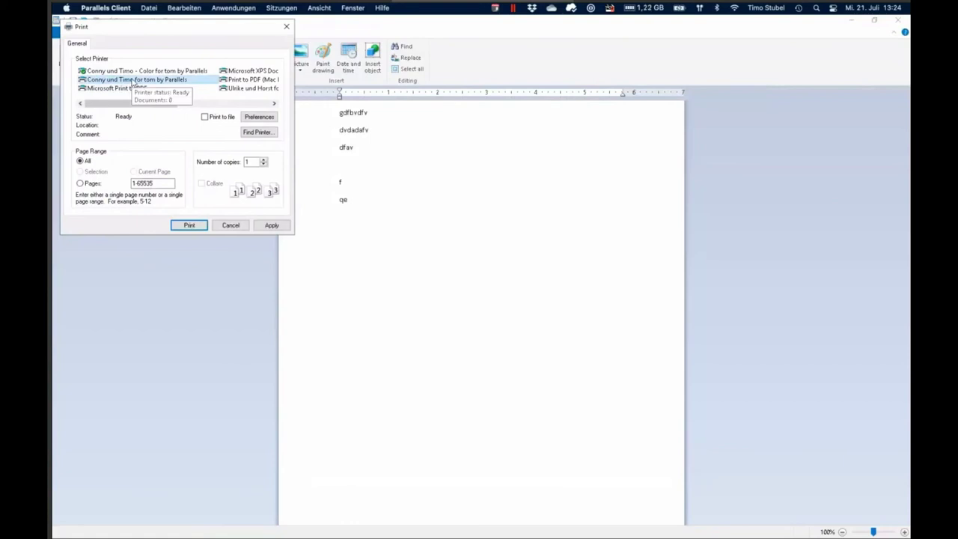
click(189, 225)
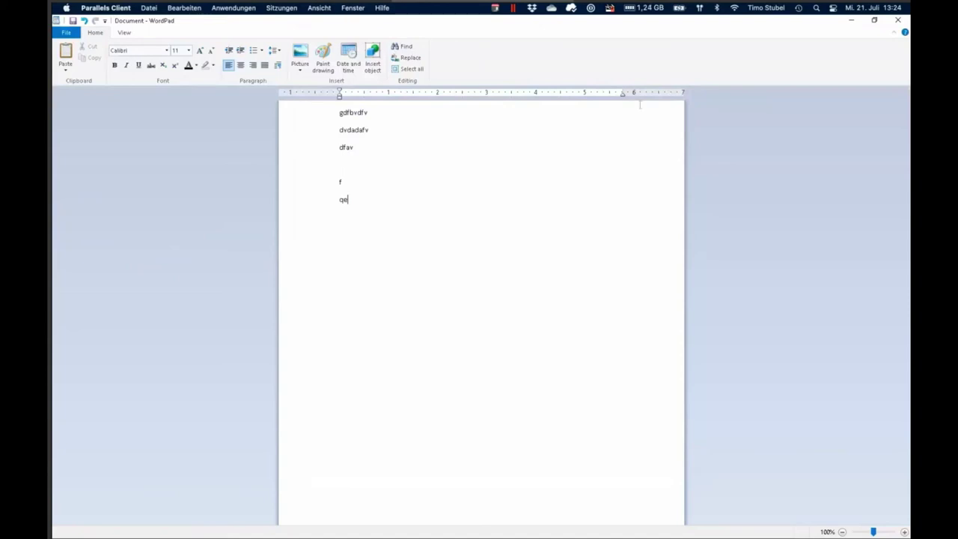
click(899, 21)
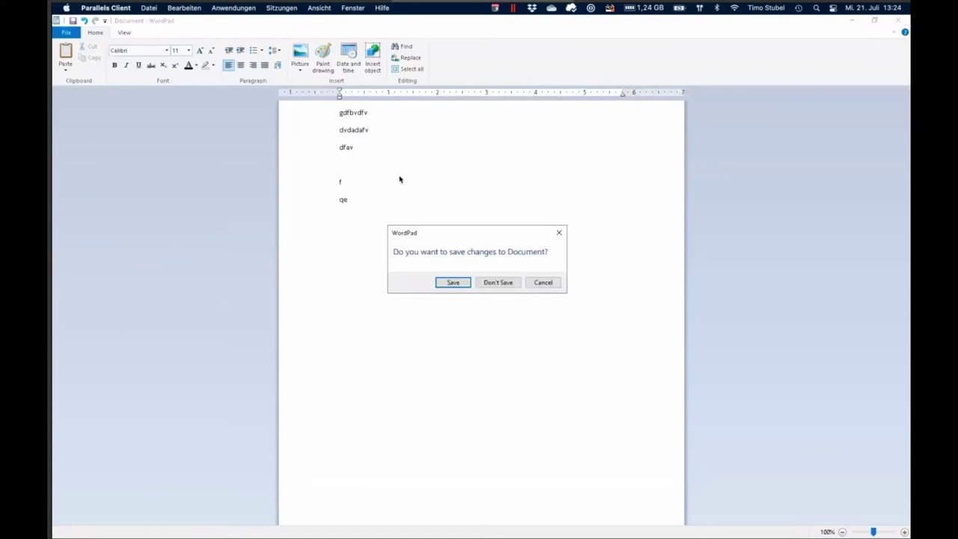
click(509, 284)
Switch to the Parallels RAS Console and review the Universal Printing settings and the WIA and TWAIN settings of Universal Scanning.
key(ctrl+Left)
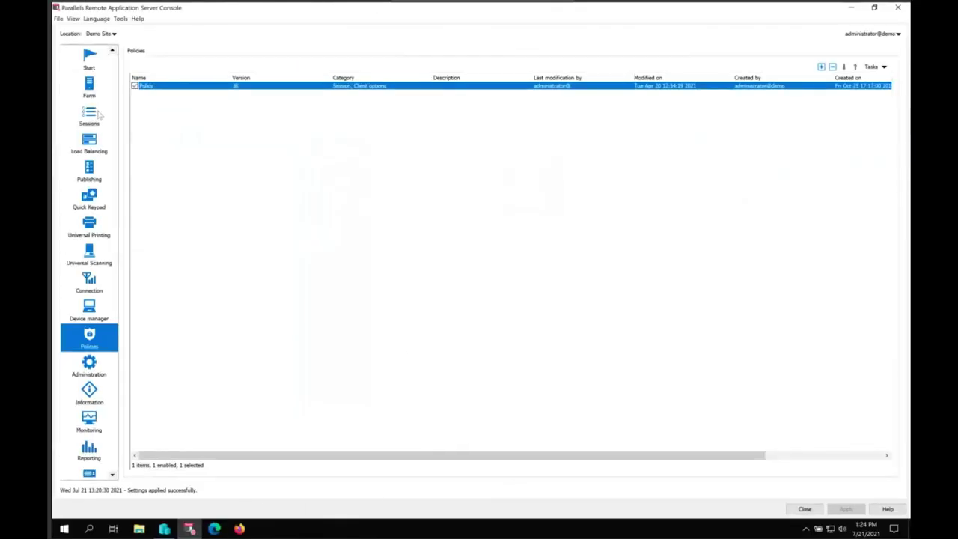
click(89, 225)
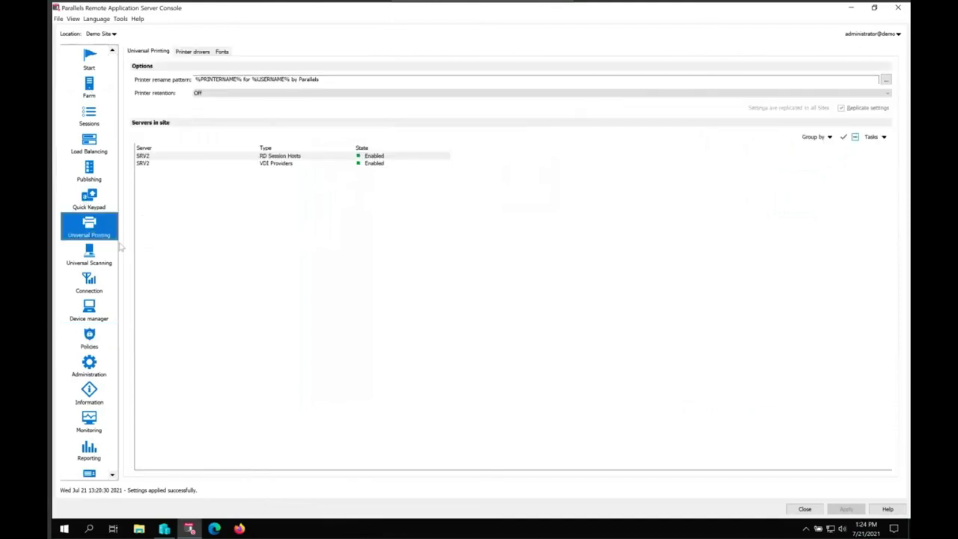
click(90, 259)
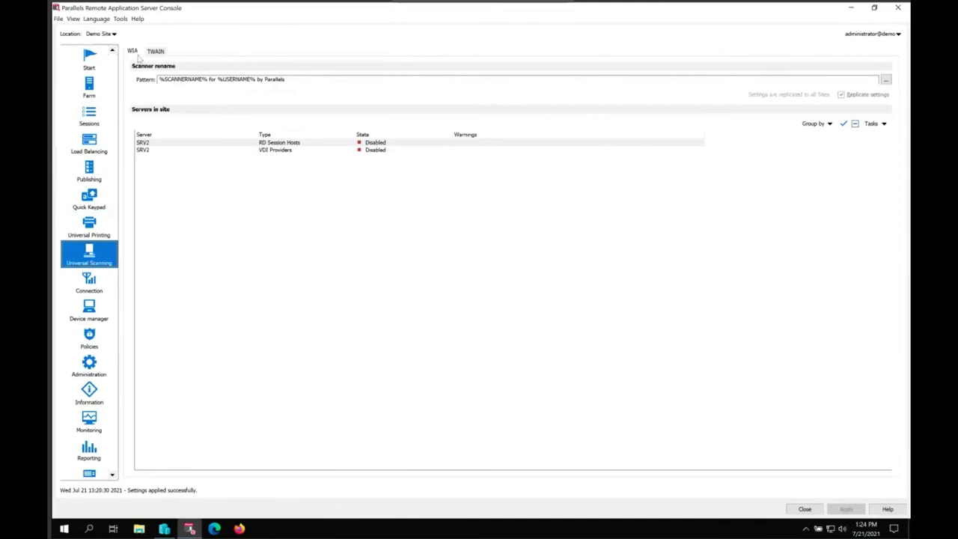
click(155, 52)
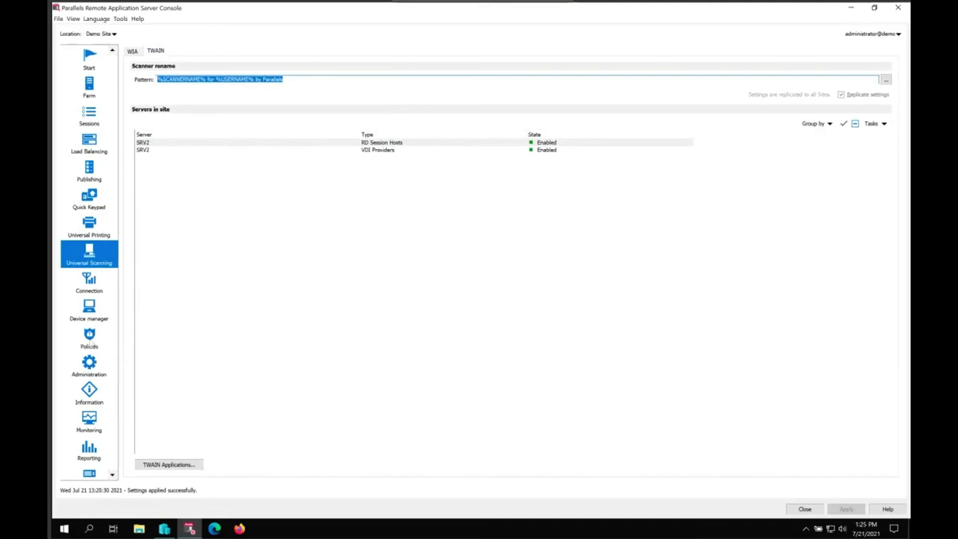
Review the server and port of the RAS Performance Monitor configuration in the Administration reporting settings.
click(89, 364)
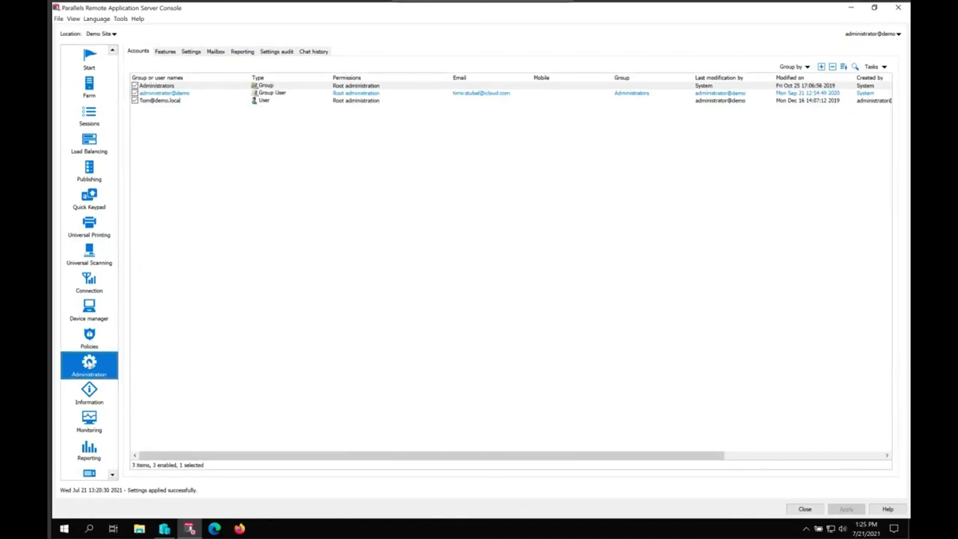
click(243, 51)
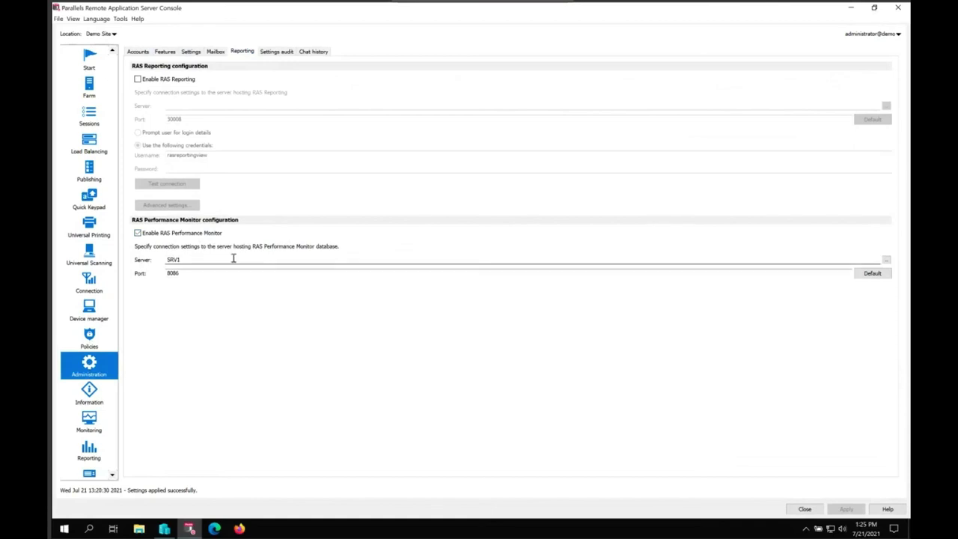
double_click(173, 260)
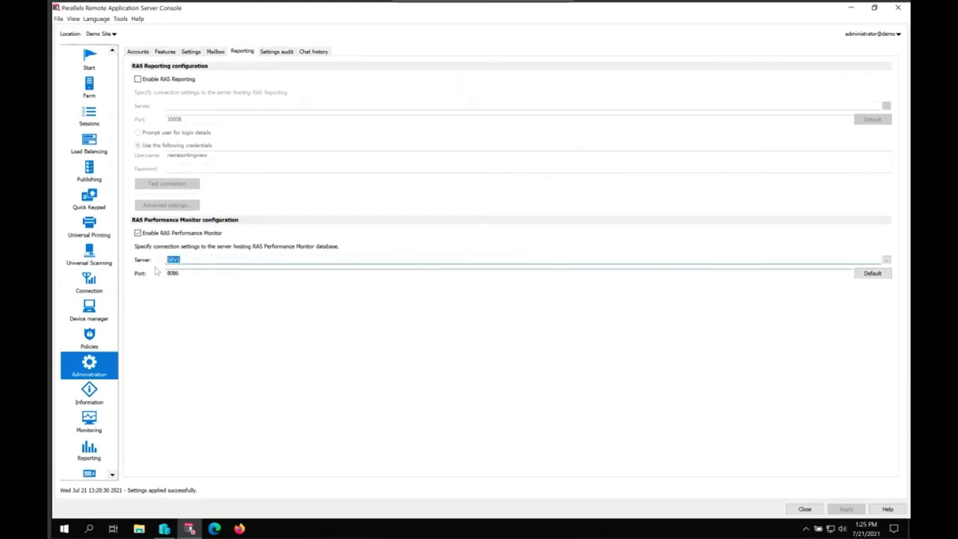
drag(181, 272, 131, 287)
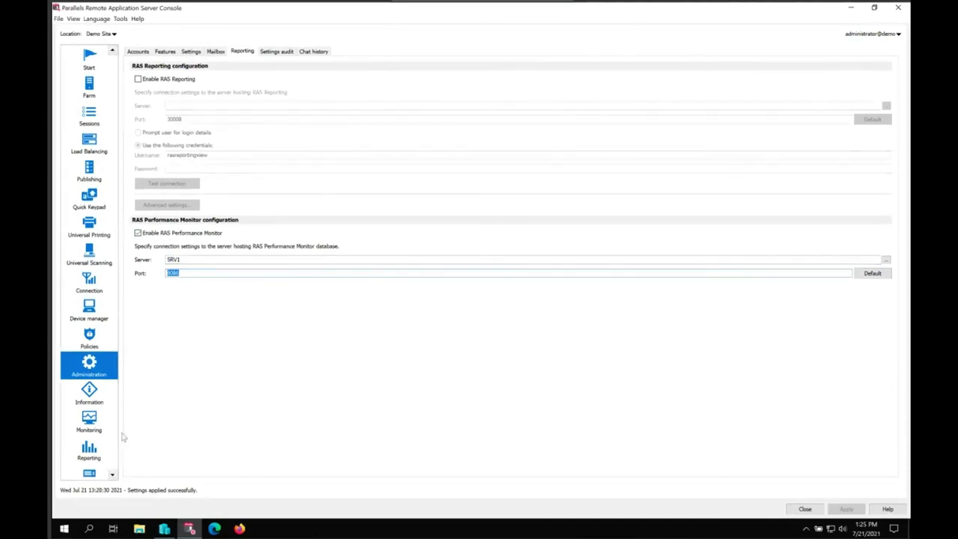
Open the RAS Infrastructure Health monitoring dashboard and inspect individual points in the CPU usage graph.
click(88, 421)
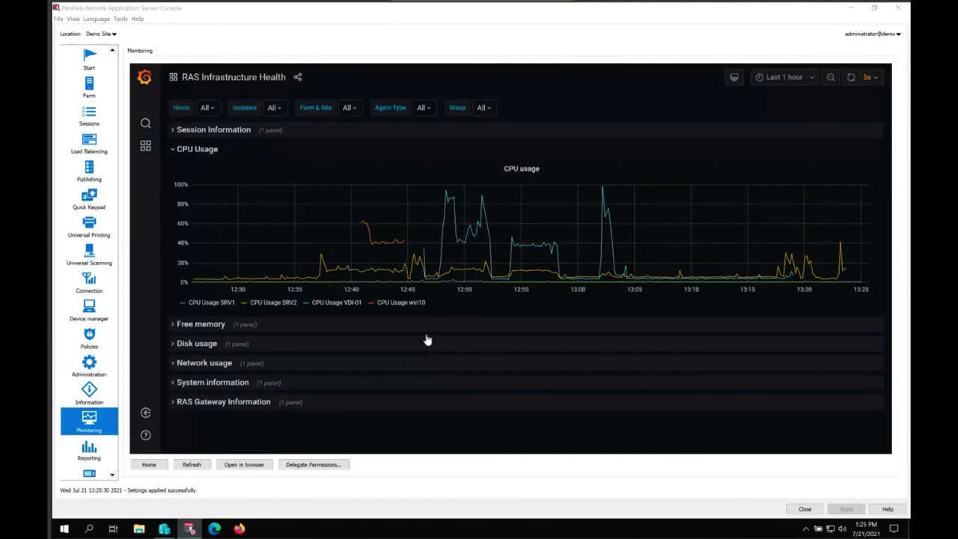
mouse_move(363, 246)
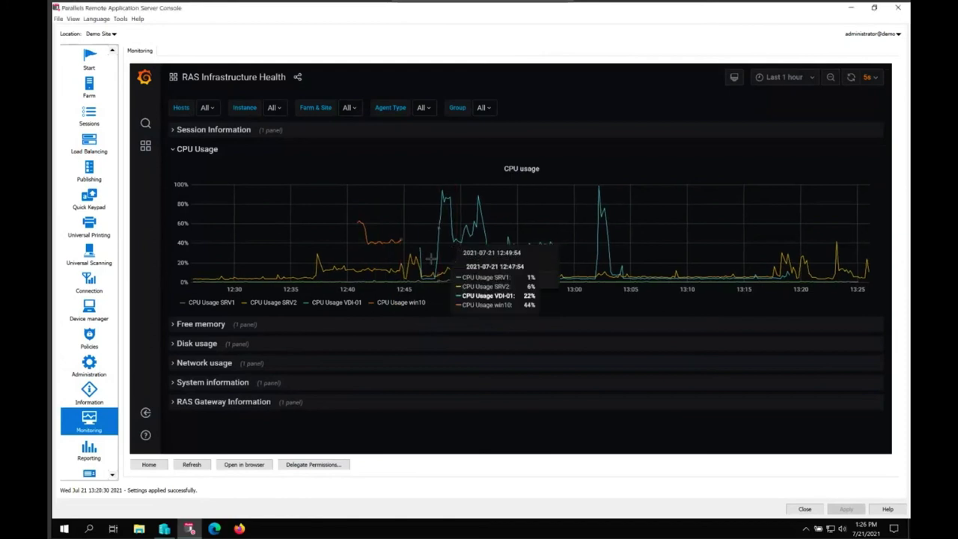
click(459, 254)
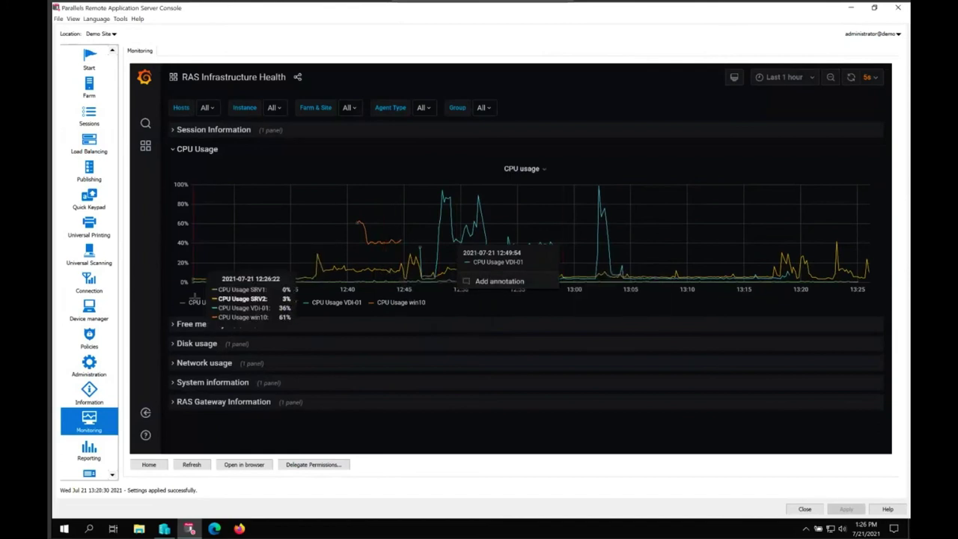
Expand the Session Information and Free memory sections of the dashboard and examine their graphs.
click(201, 131)
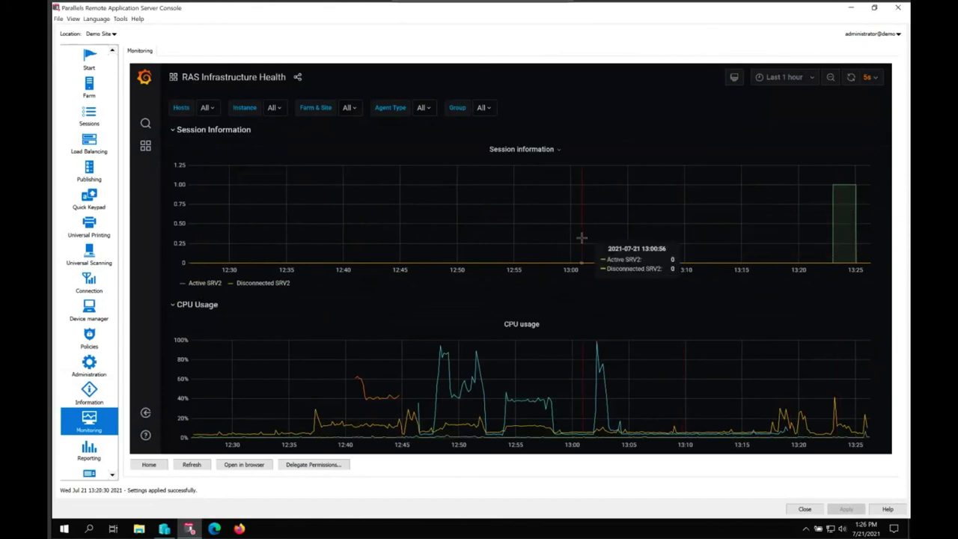
scroll(201, 332, down, 1)
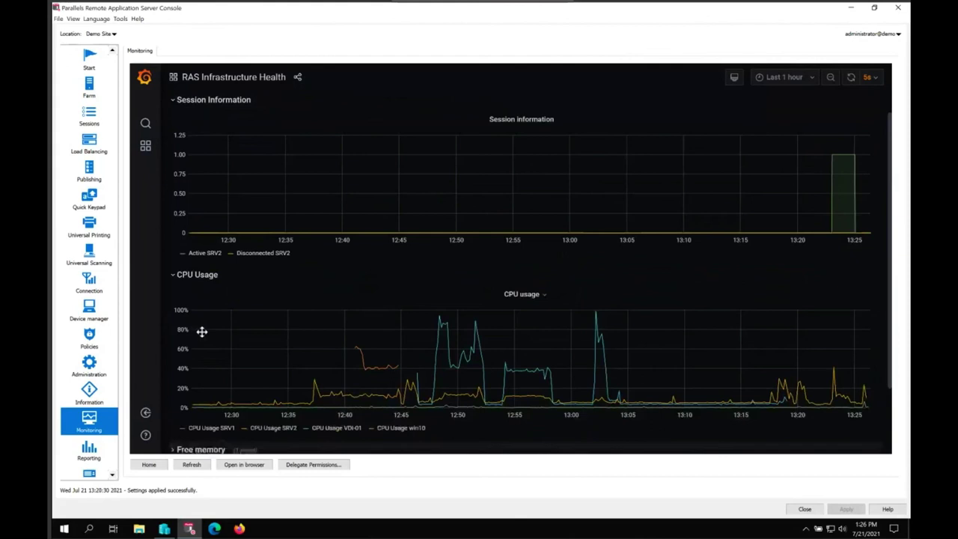
scroll(202, 332, down, 3)
click(199, 370)
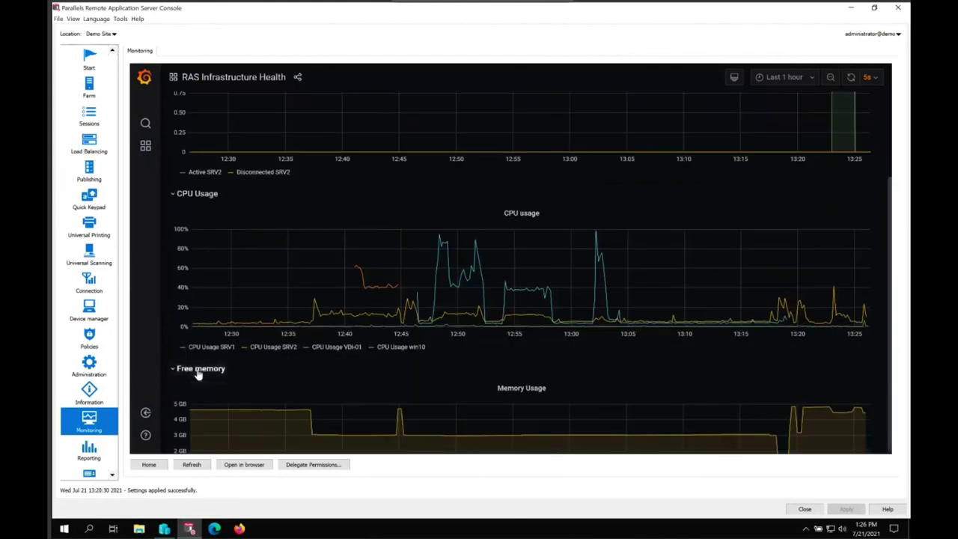
scroll(353, 363, down, 4)
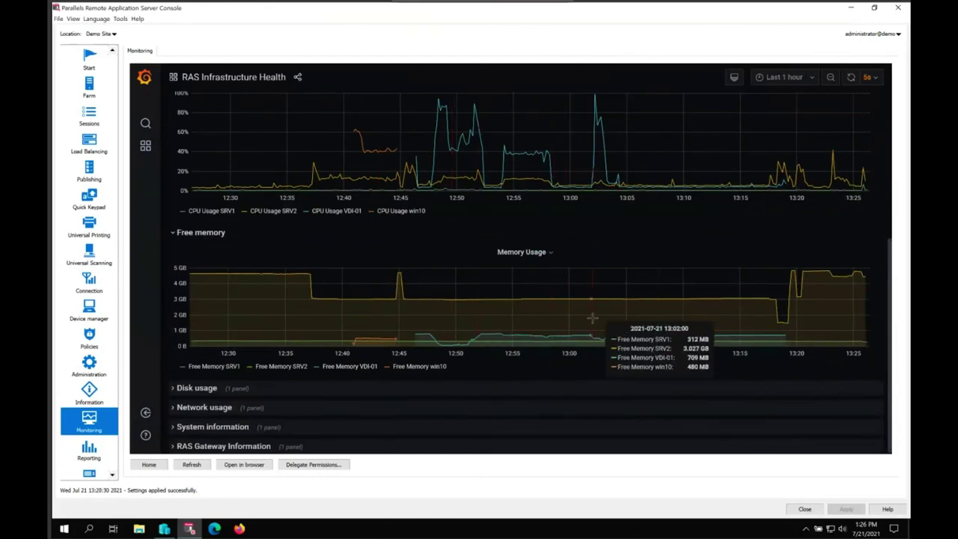
scroll(279, 157, up, 3)
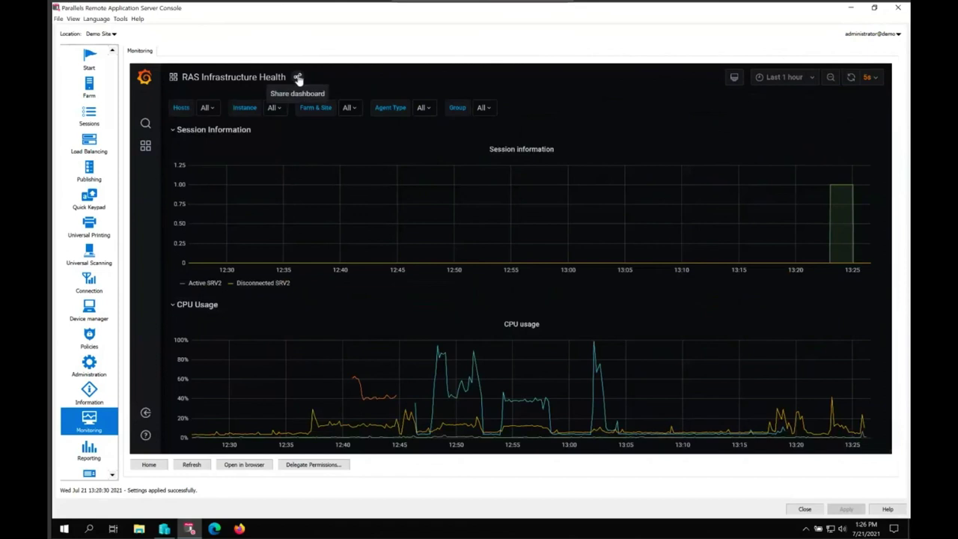
Filter the dashboard's hosts to SRV2 and review that server's session, CPU and memory graphs.
click(207, 109)
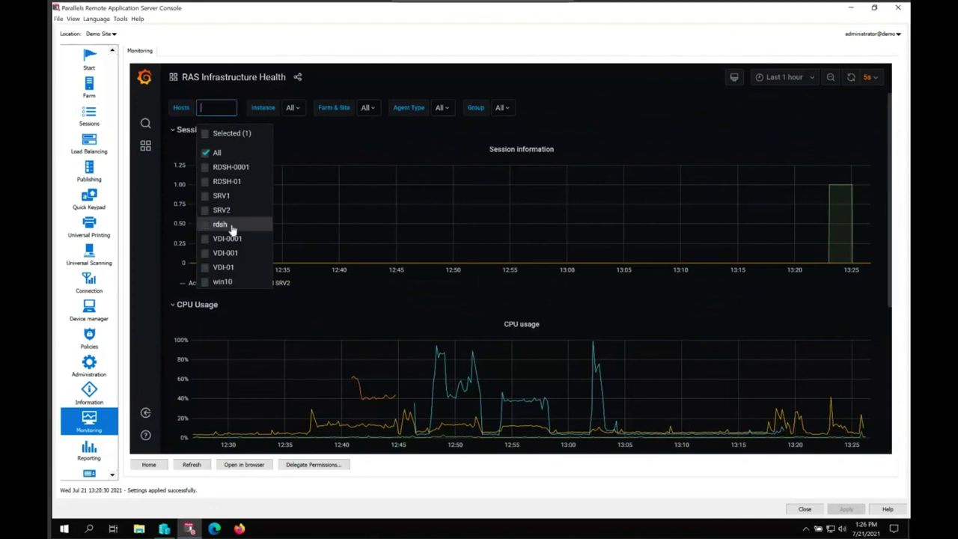
click(206, 212)
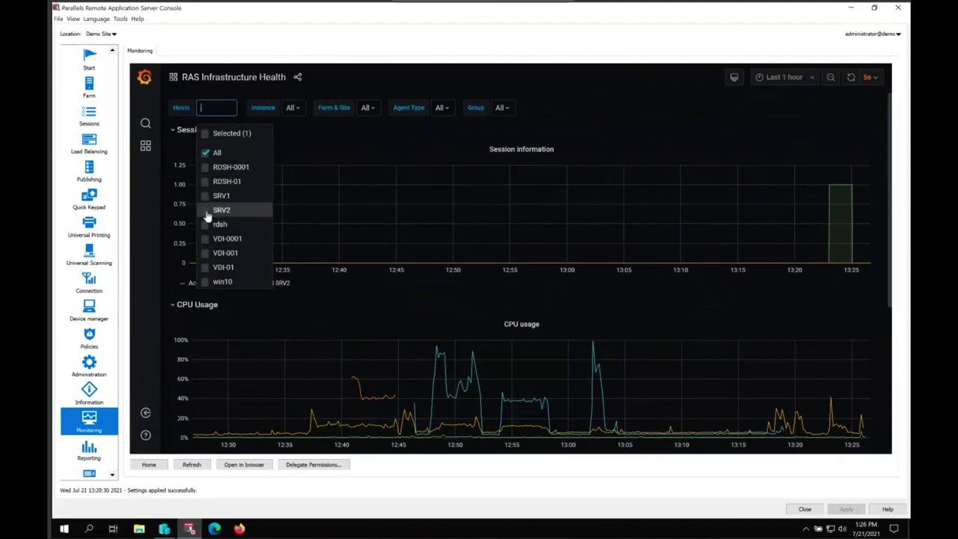
click(336, 135)
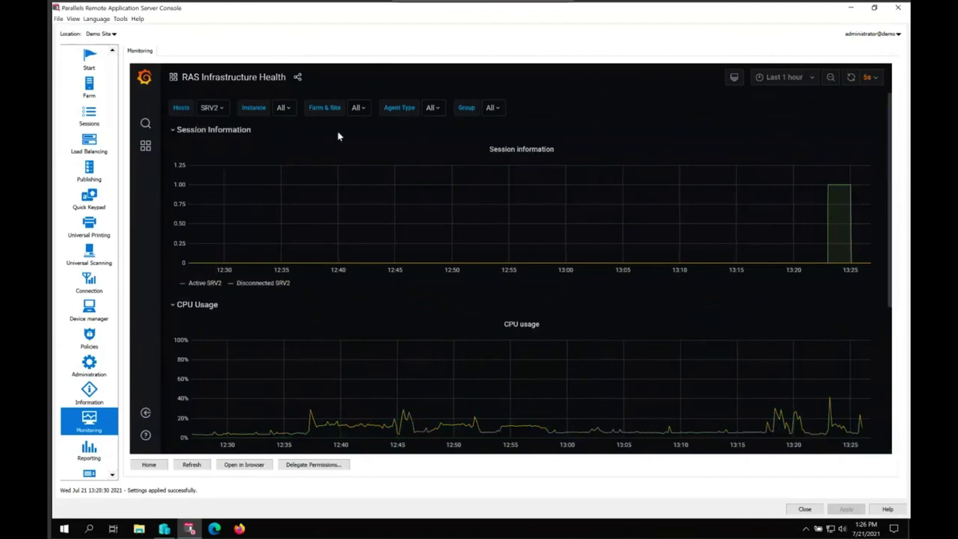
scroll(564, 307, down, 5)
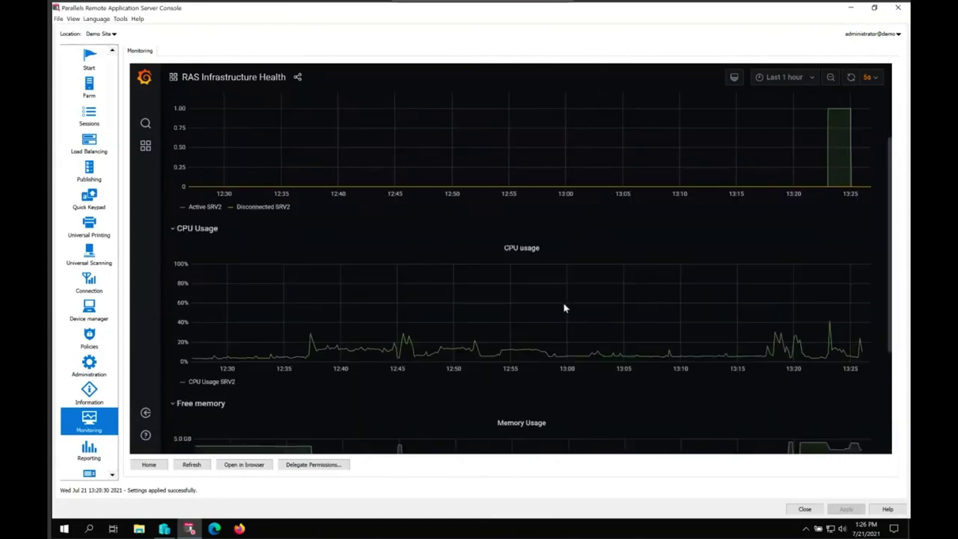
scroll(564, 307, up, 3)
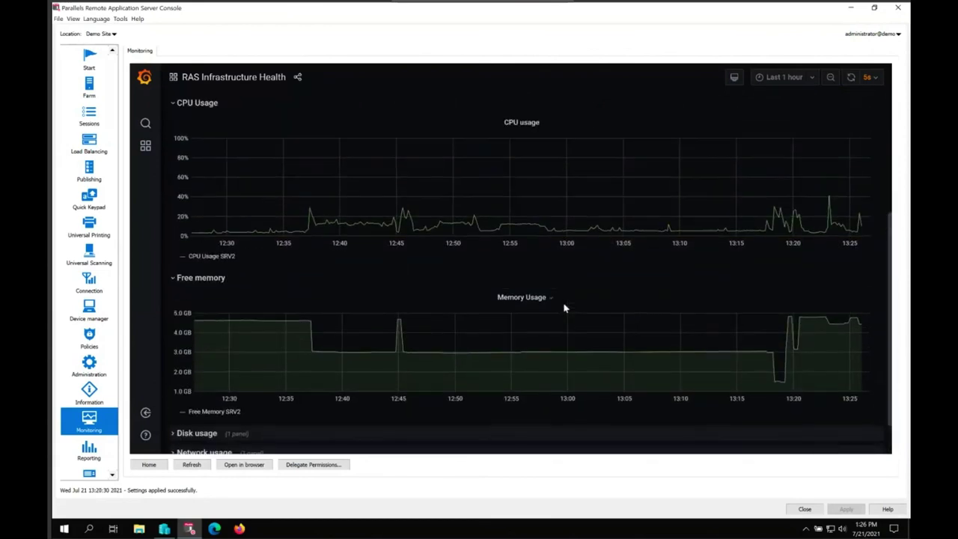
scroll(565, 307, up, 3)
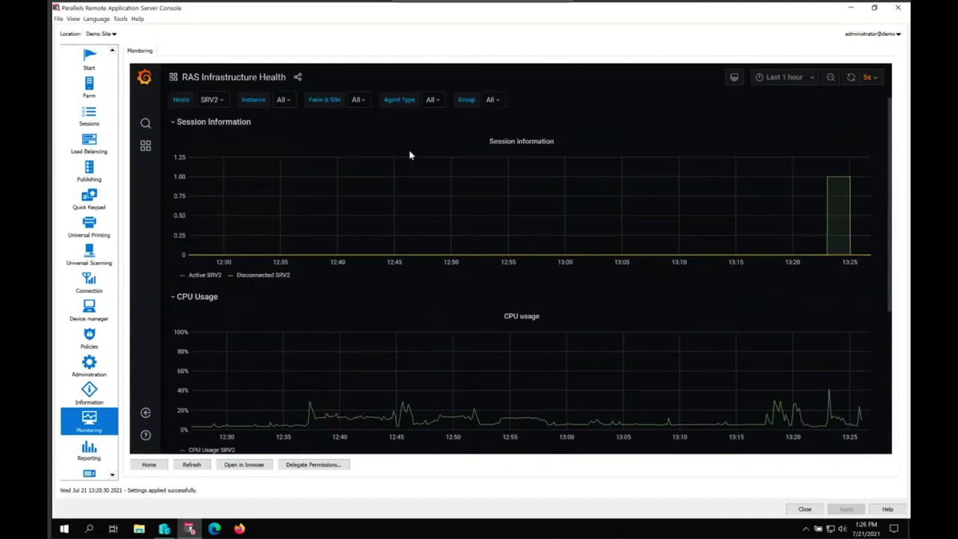
Set the dashboard's Hosts filter to All.
click(217, 102)
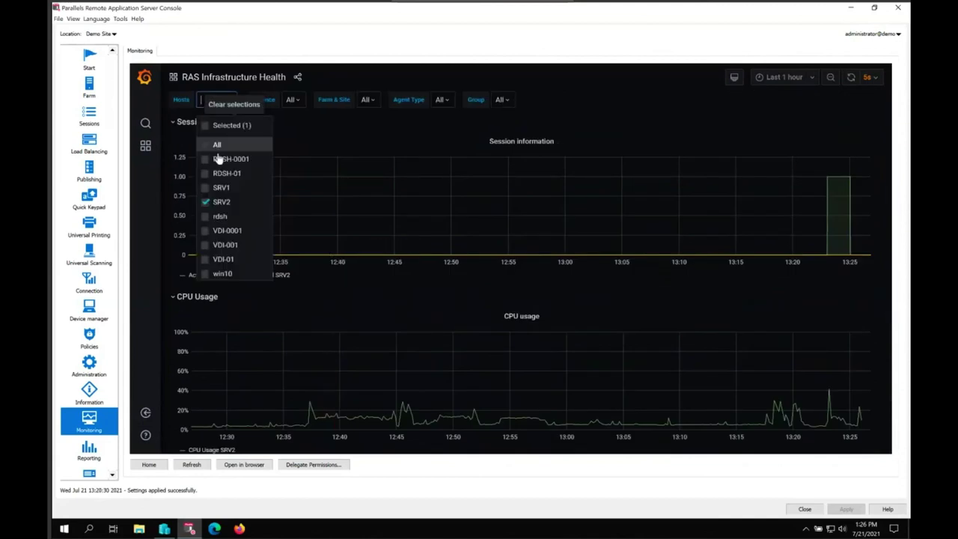
click(208, 146)
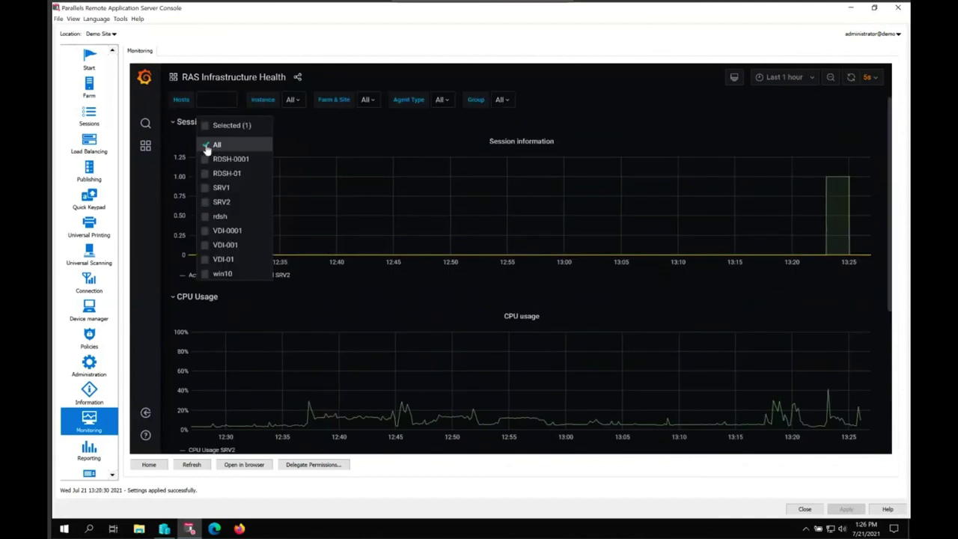
click(356, 145)
click(500, 295)
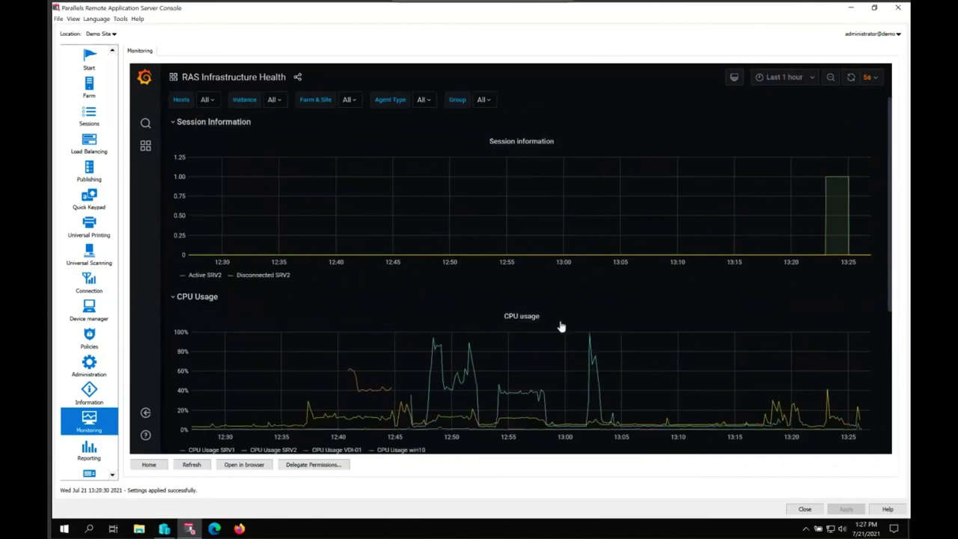
Expand the System information and RAS Gateway Information sections of the dashboard and examine their graphs.
scroll(571, 325, down, 3)
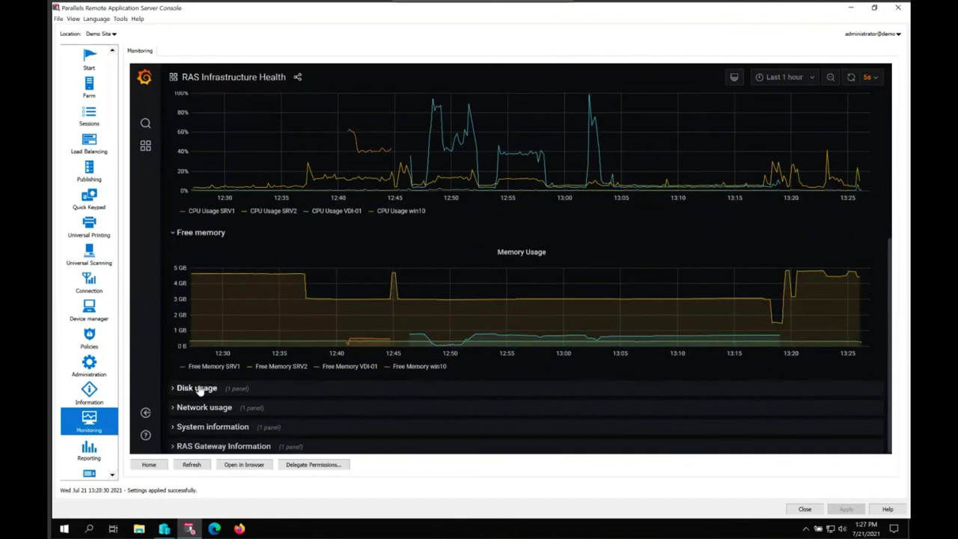
click(214, 426)
scroll(261, 405, down, 2)
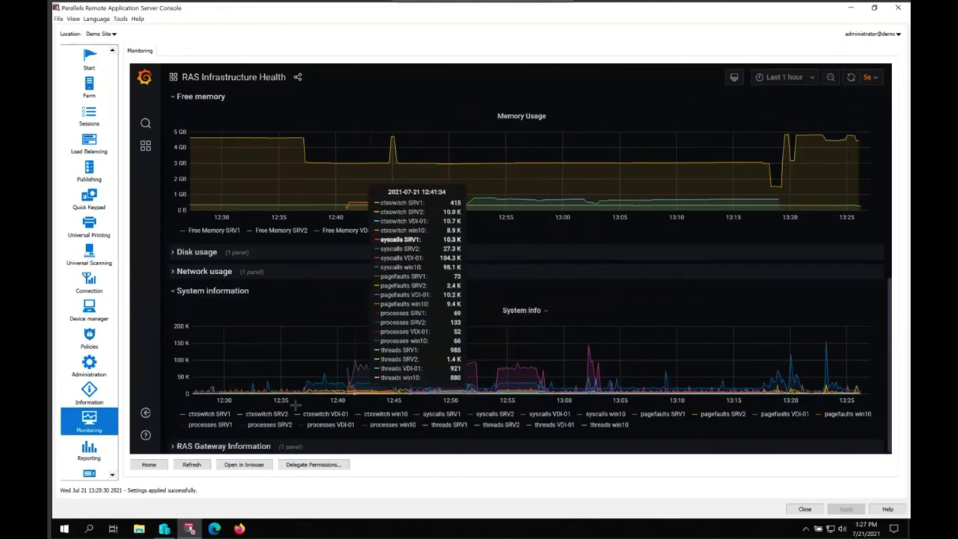
click(228, 446)
scroll(352, 410, down, 3)
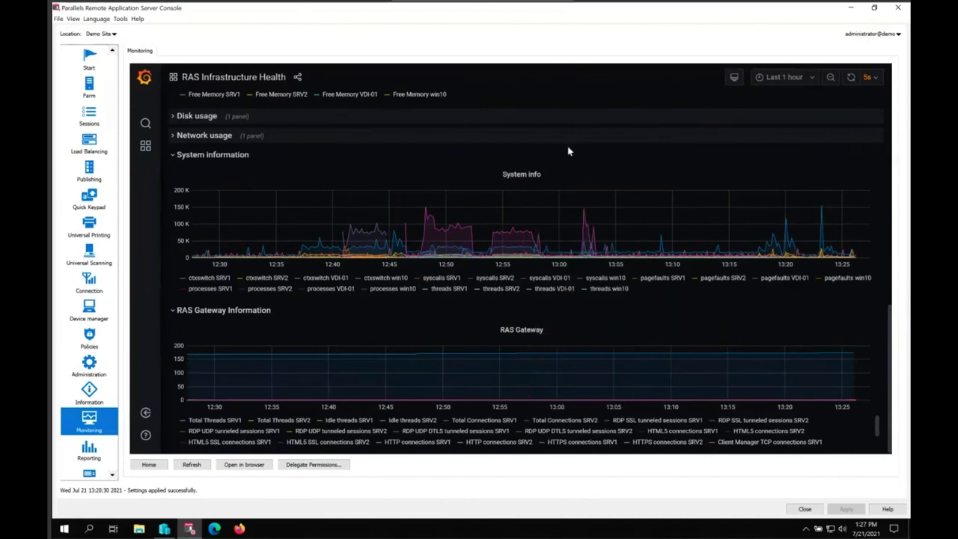
Set the RAS Infrastructure Health dashboard's time range to Last 6 hours.
click(809, 78)
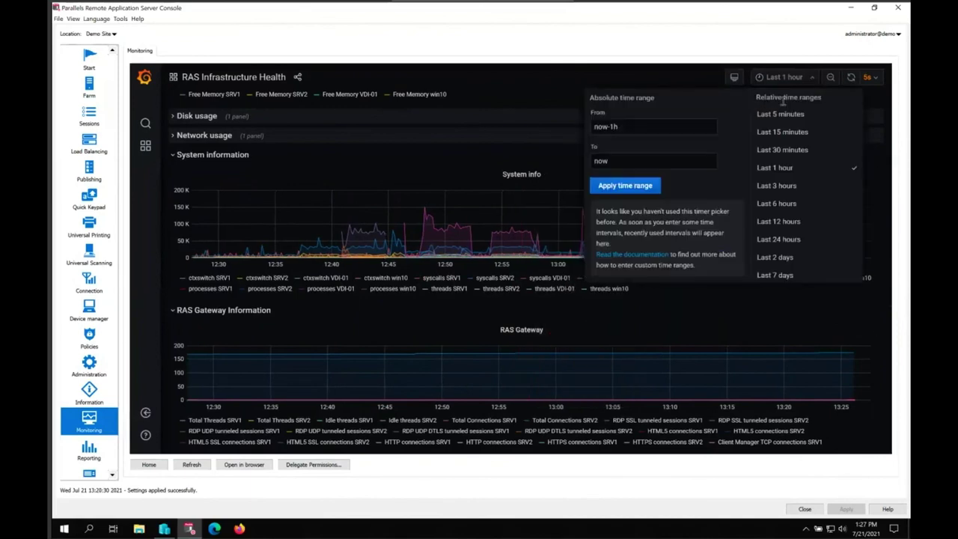
click(779, 202)
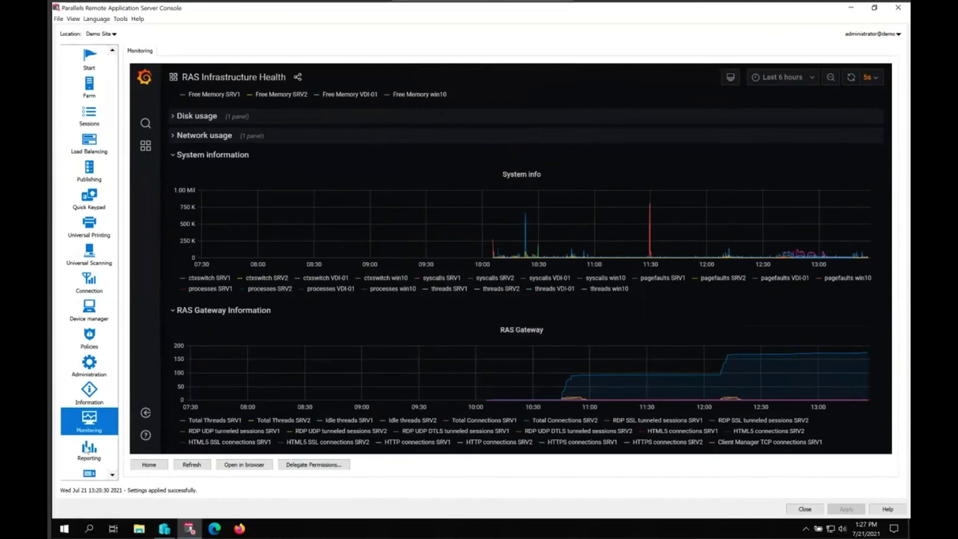
Check the Reporting section and follow its link to the RAS Reporting configuration settings.
click(89, 449)
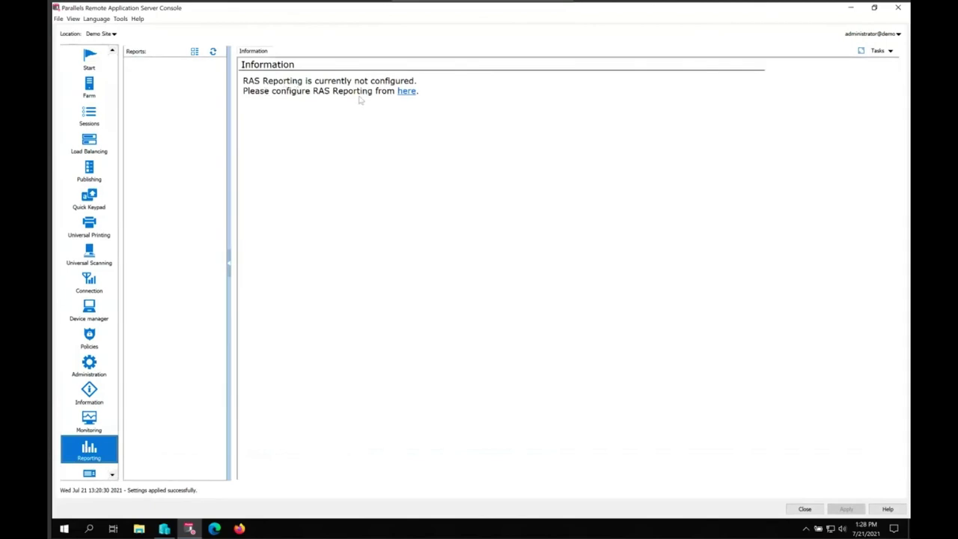
click(405, 92)
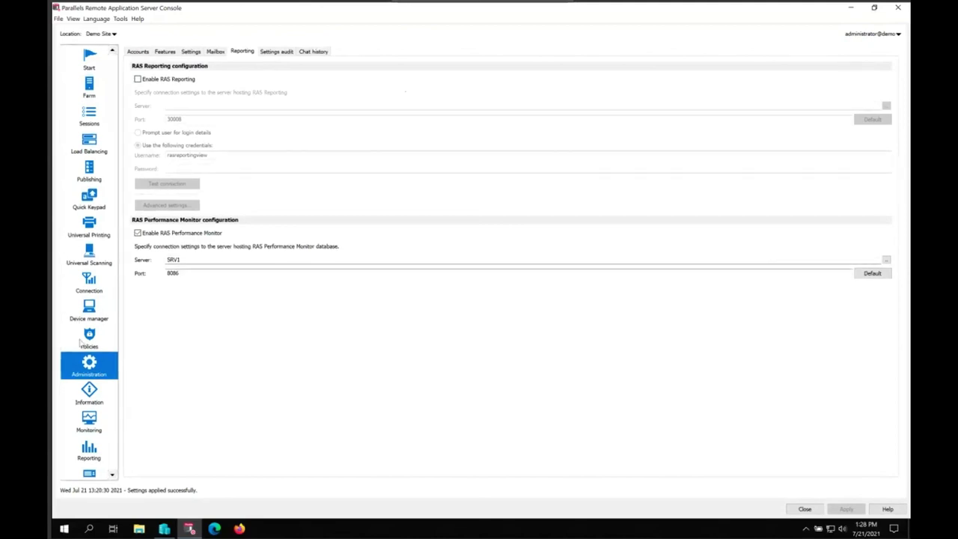
Open the console's Information section and view the status of the local RAS services.
click(94, 395)
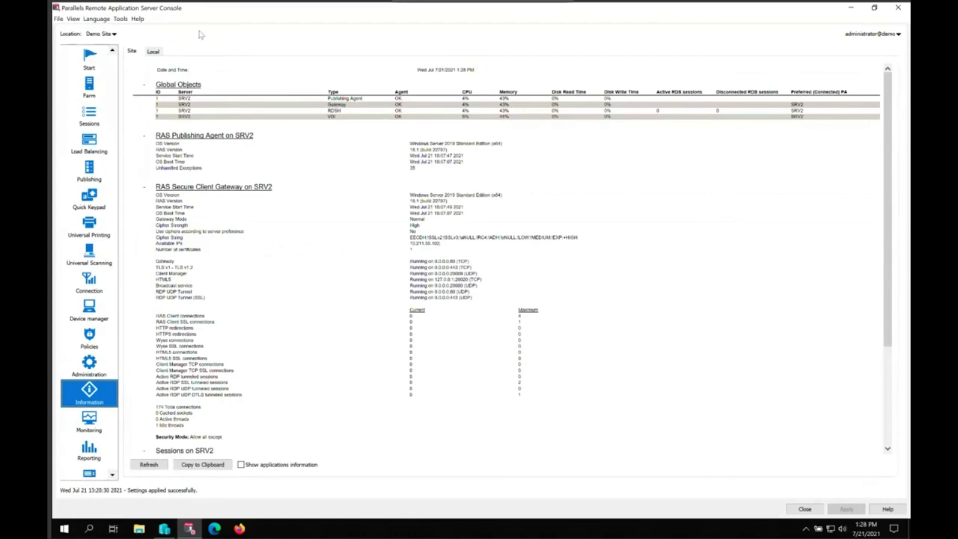
click(155, 51)
click(132, 76)
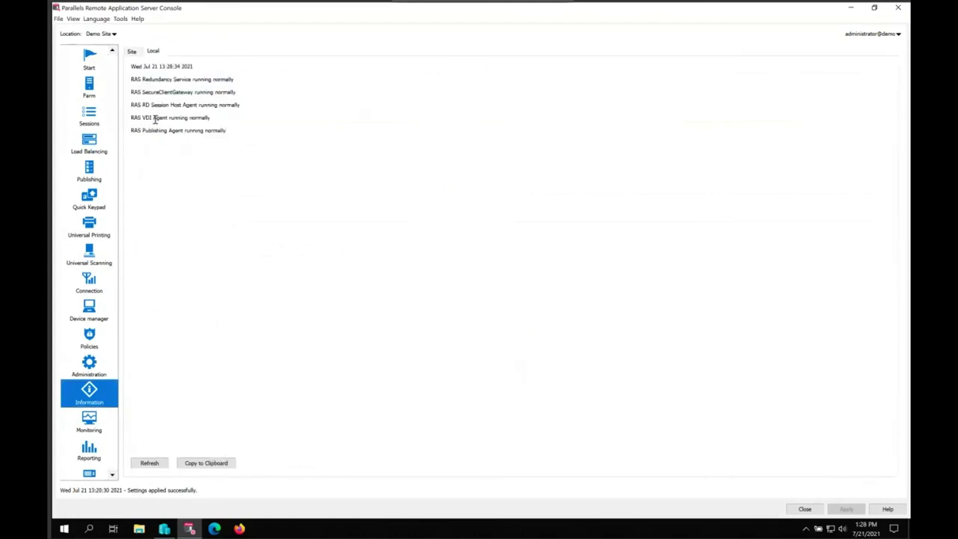
Examine the site information for SRV2: global objects, gateway client connections, sessions and guests.
click(132, 51)
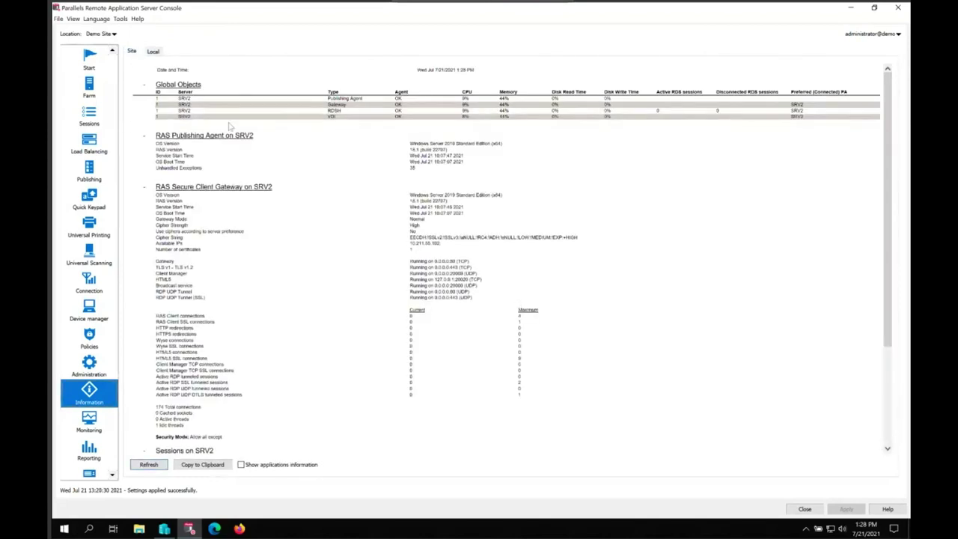
drag(326, 98, 386, 119)
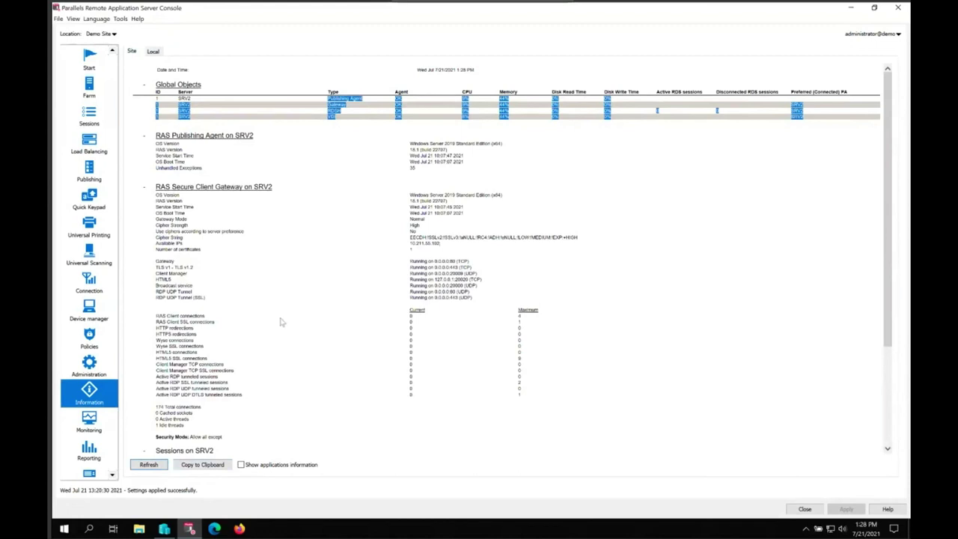
drag(166, 322, 517, 317)
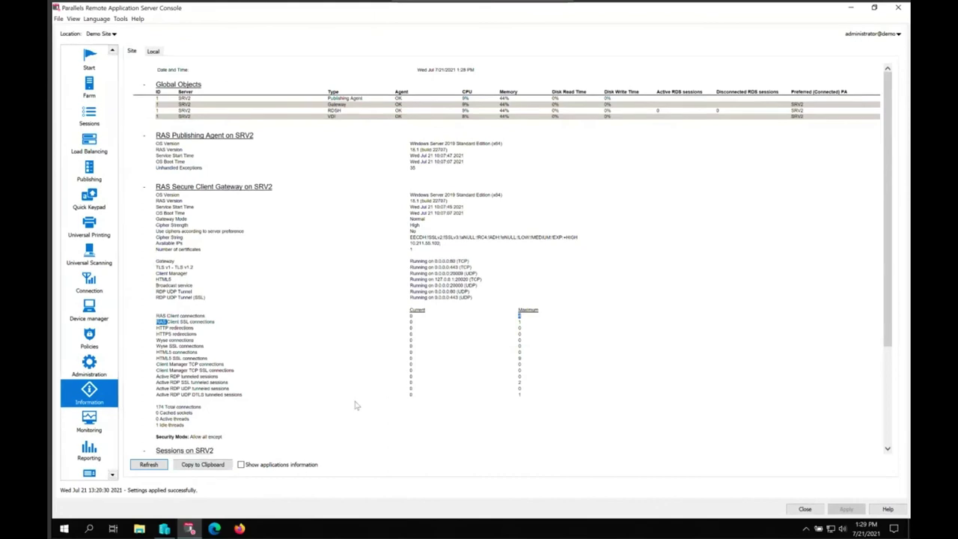
scroll(733, 314, down, 3)
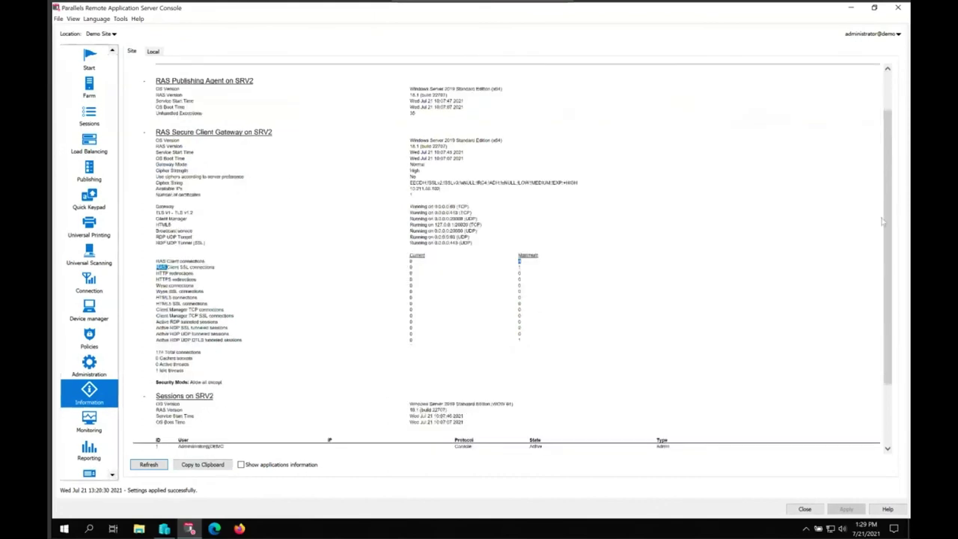
scroll(889, 226, down, 4)
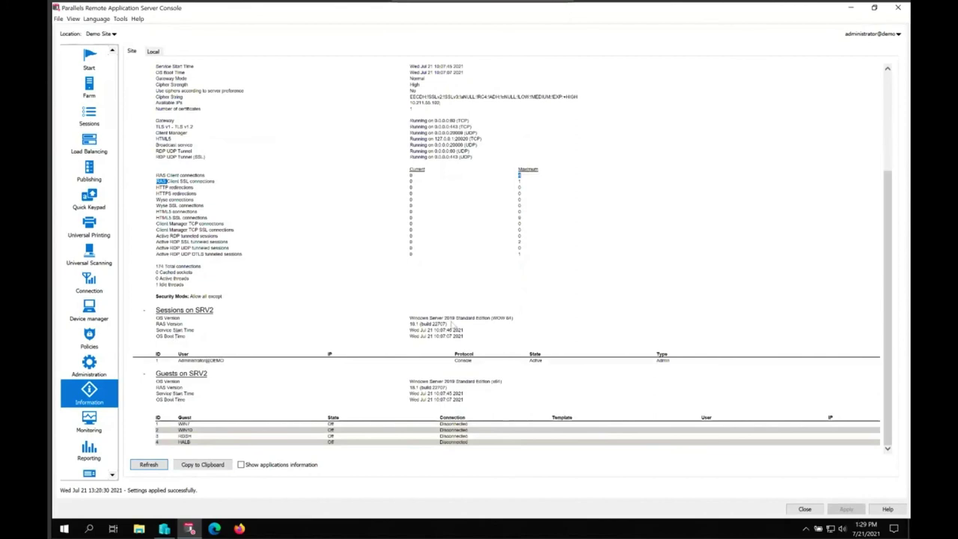
scroll(485, 308, up, 5)
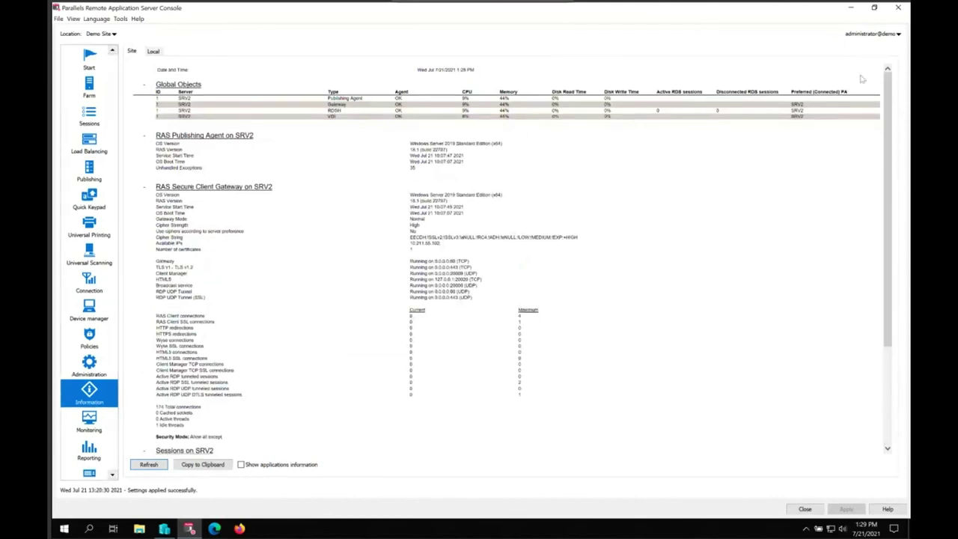
Search the site information for SRV2, cycle through the matches, close the search and highlight the Secure Client Gateway details.
key(ctrl+f)
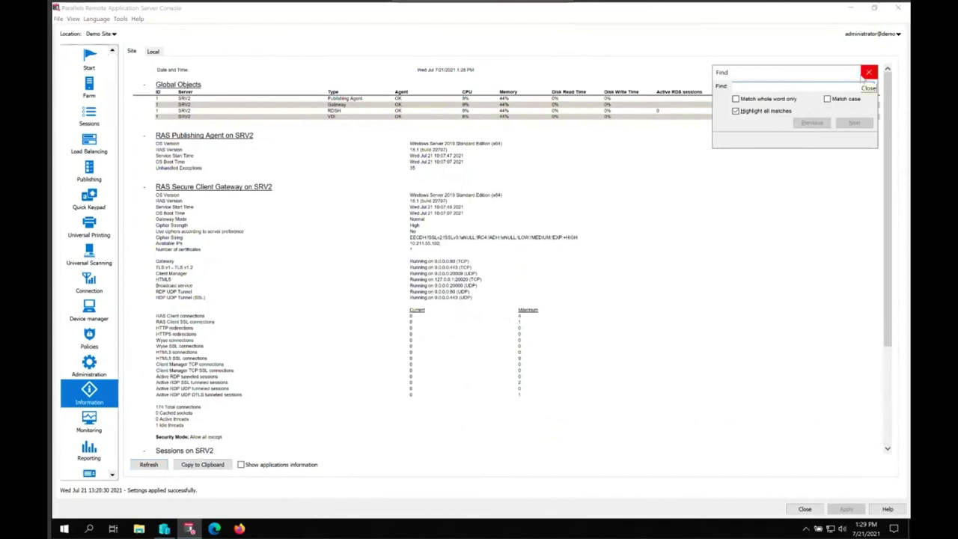
text(SRV2)
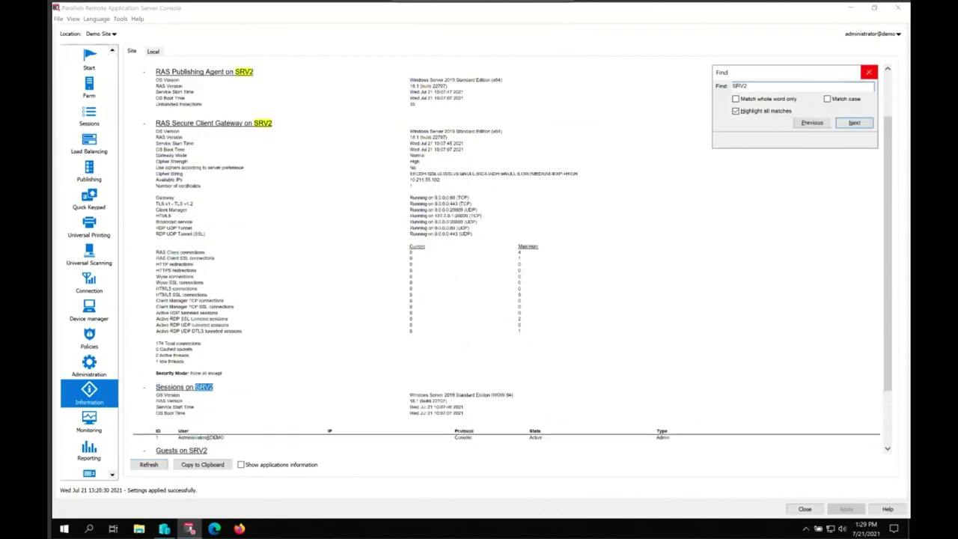
click(854, 122)
click(854, 123)
click(854, 123)
click(853, 122)
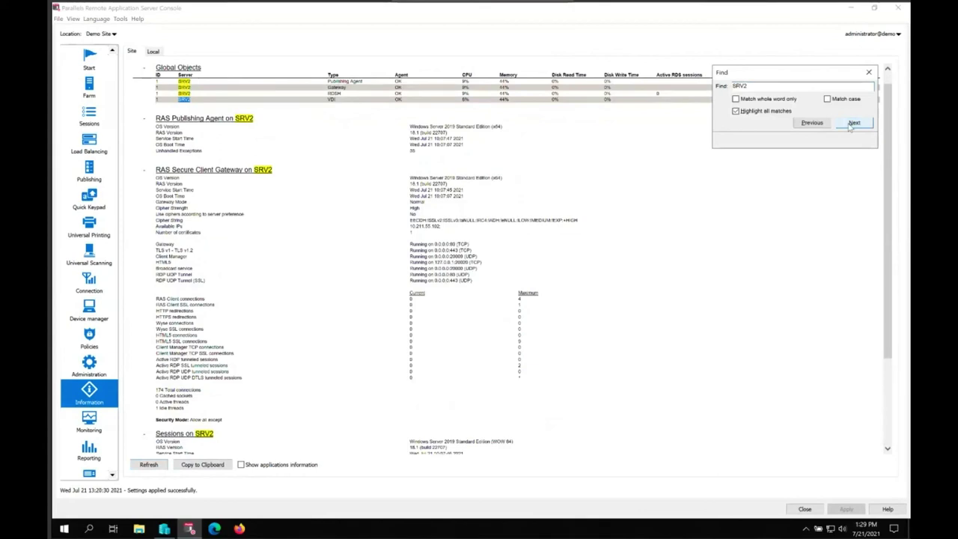
click(869, 72)
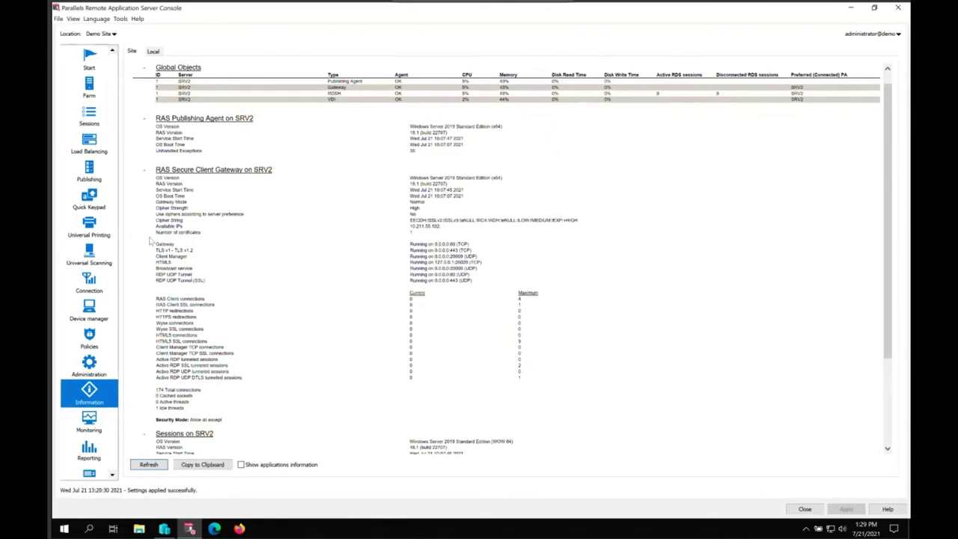
drag(175, 201, 309, 291)
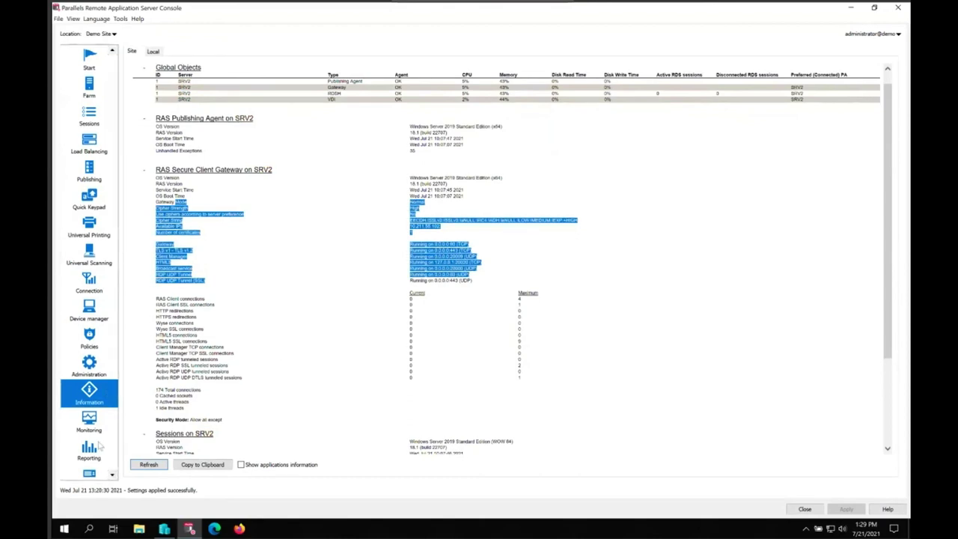
View the farm's license details.
click(111, 475)
click(94, 455)
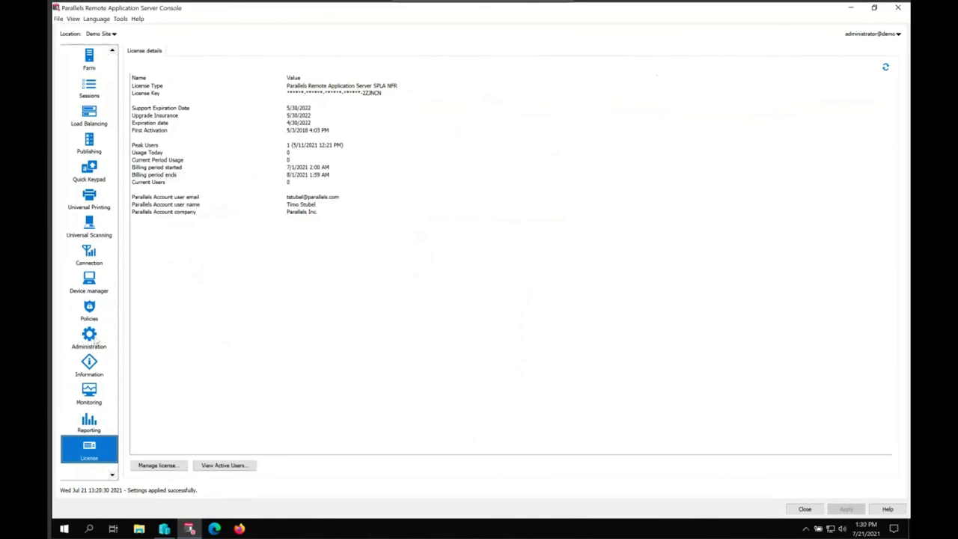
Review the Device manager's Windows device groups, Options and Scheduler pages, ending on the device list.
click(90, 284)
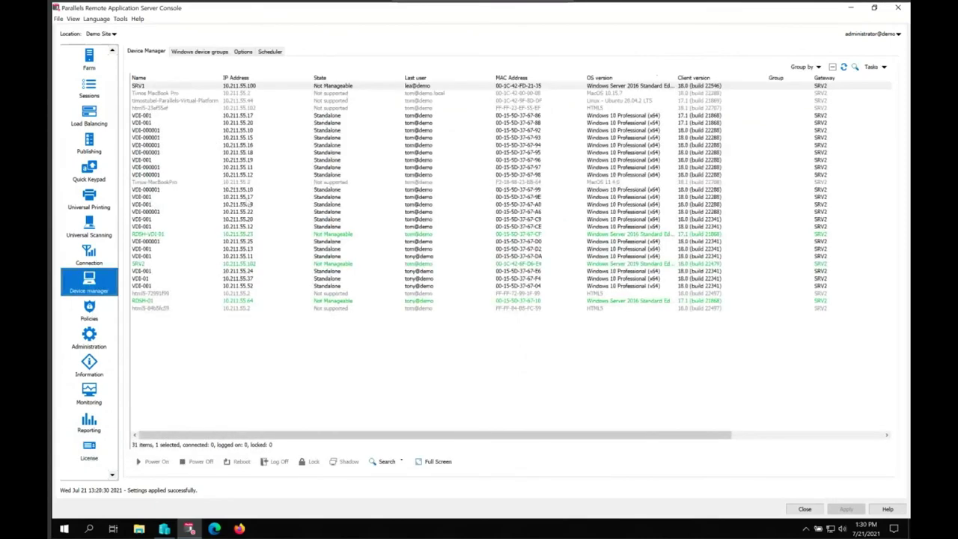
click(199, 53)
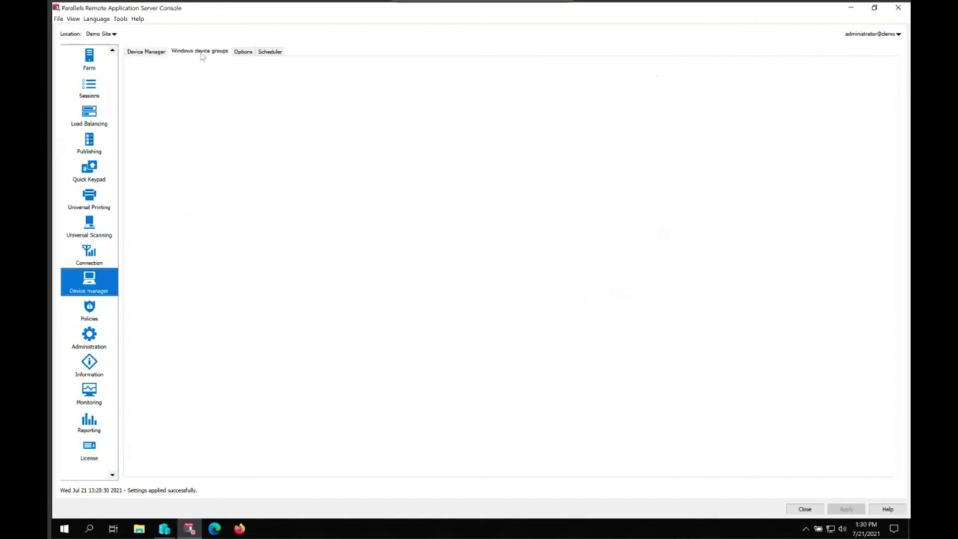
click(239, 51)
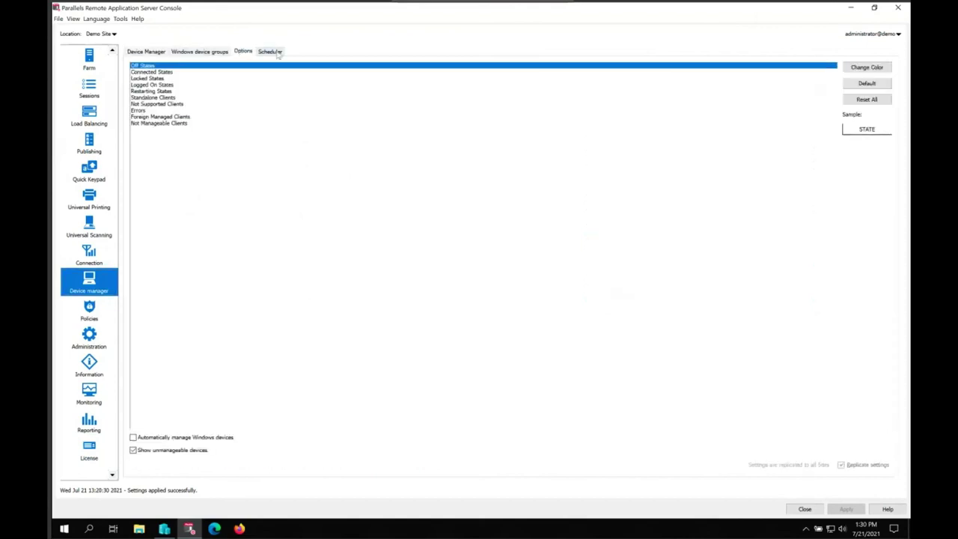
click(270, 51)
click(160, 53)
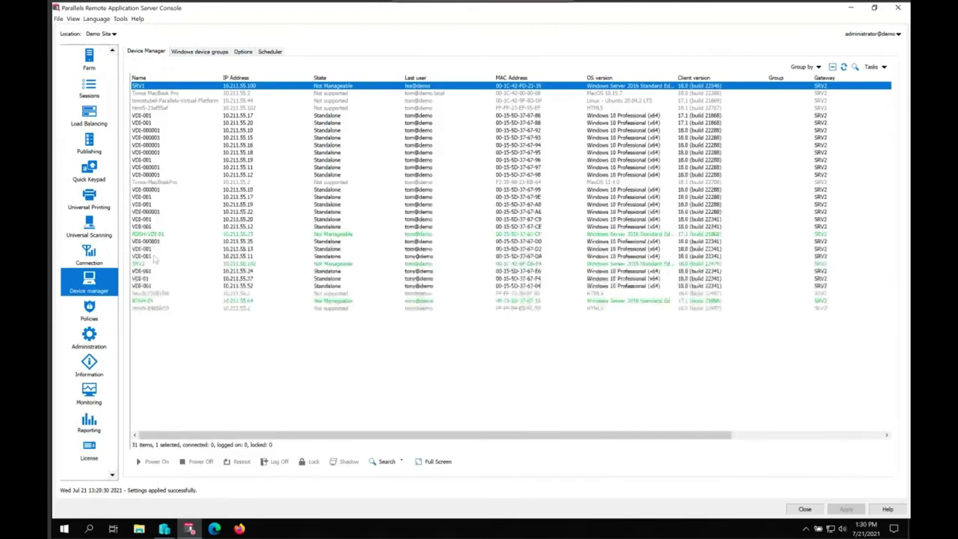
Review the Connection authentication types, session settings and the list of available multi-factor authentication providers without choosing one.
click(91, 257)
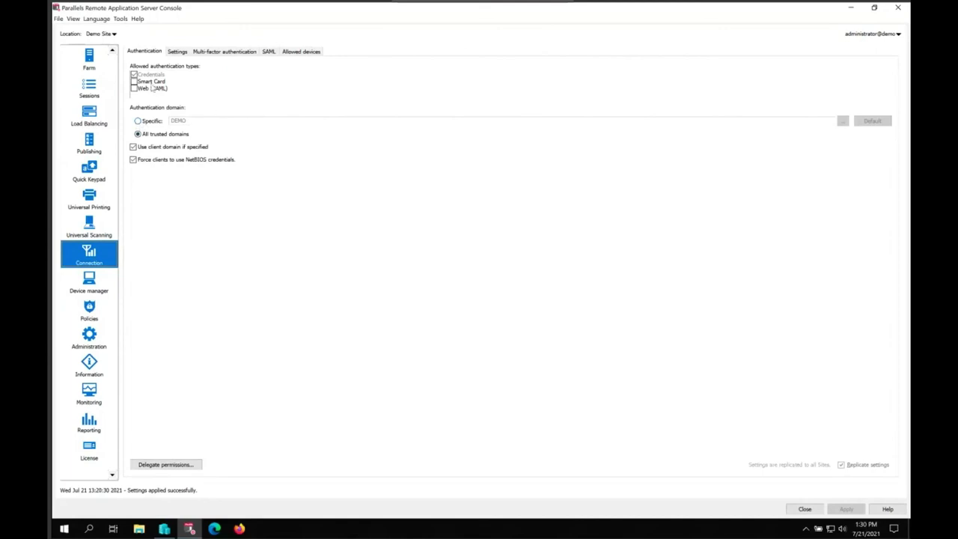
click(181, 52)
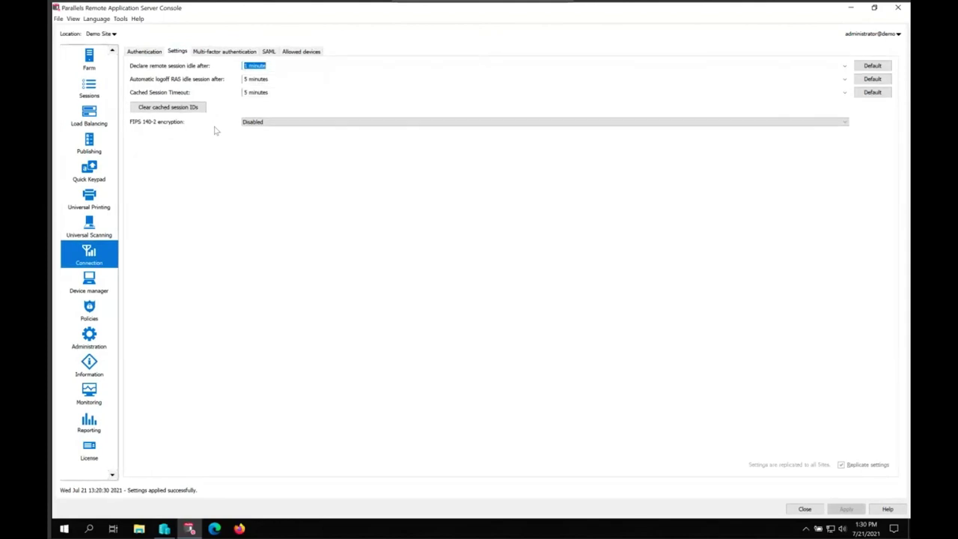
click(209, 51)
click(220, 79)
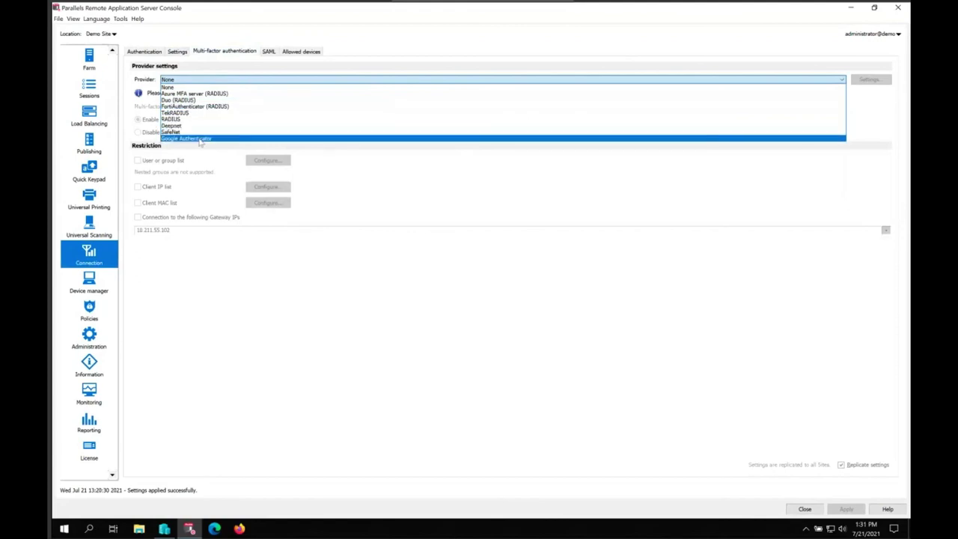
click(218, 239)
View the SAML settings and inspect the Add Identity Provider wizard, cancelling it without adding a provider.
click(270, 51)
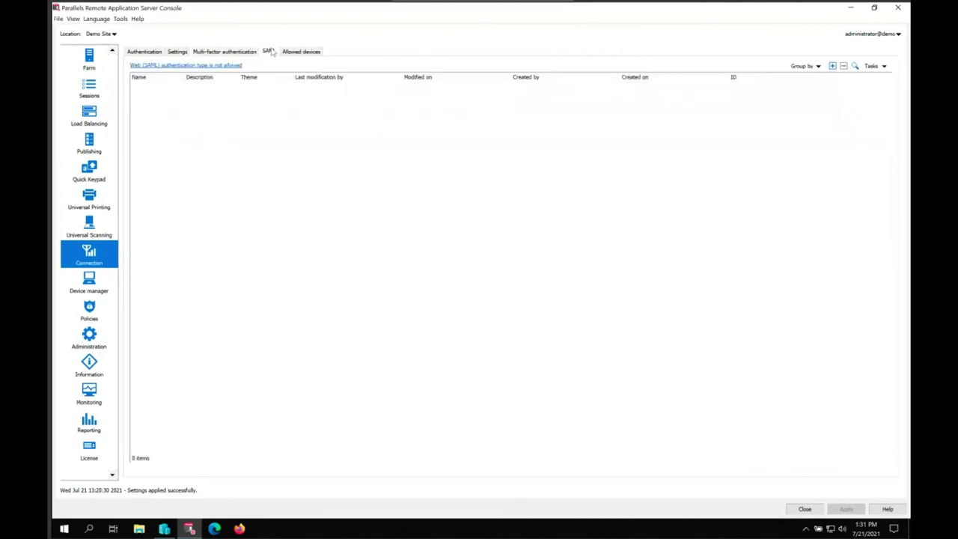
right_click(280, 162)
click(313, 175)
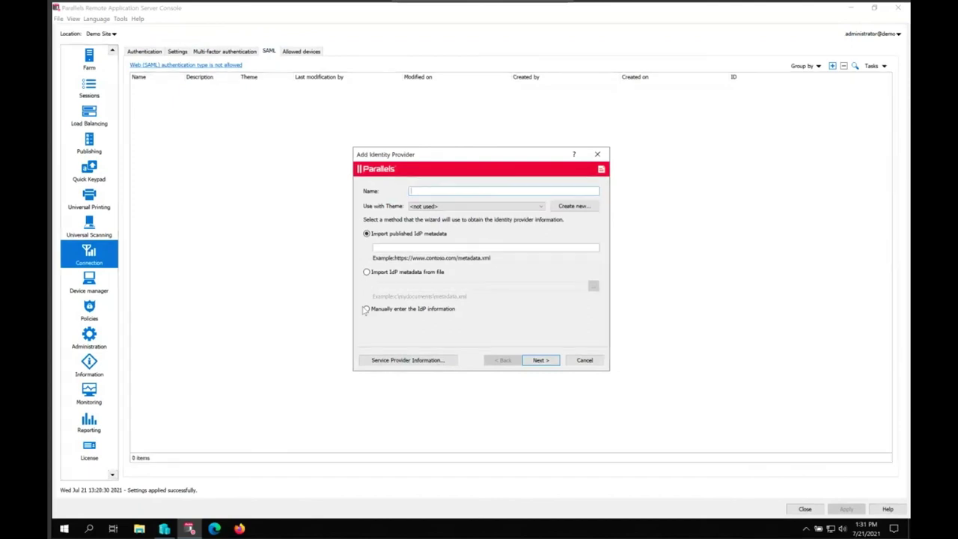
key(Escape)
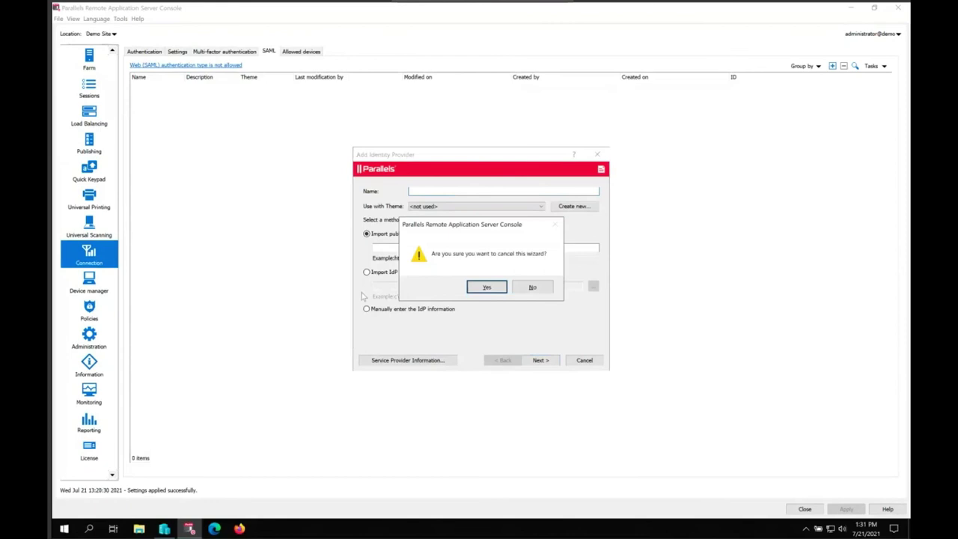
click(491, 291)
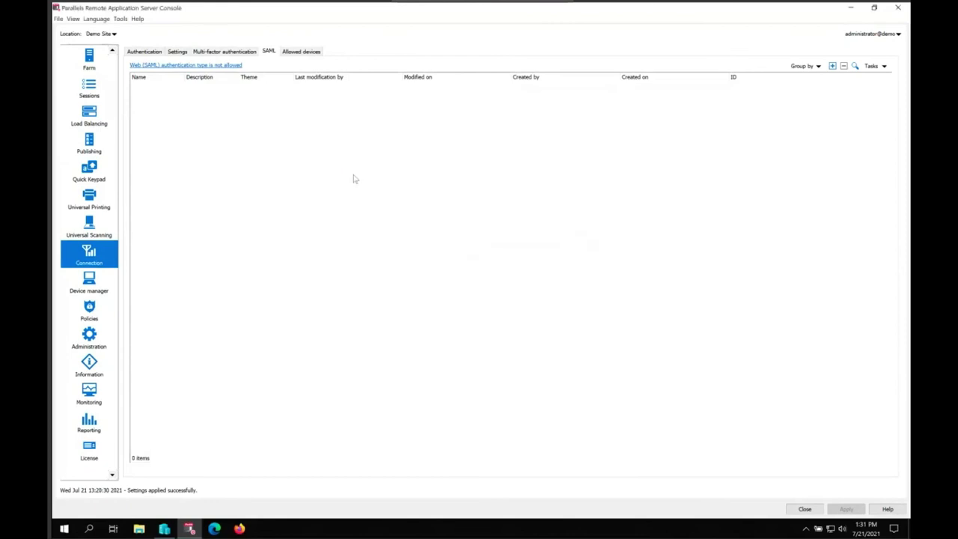
Review the allowed devices settings and their client list, and return to the console's Start page.
click(306, 54)
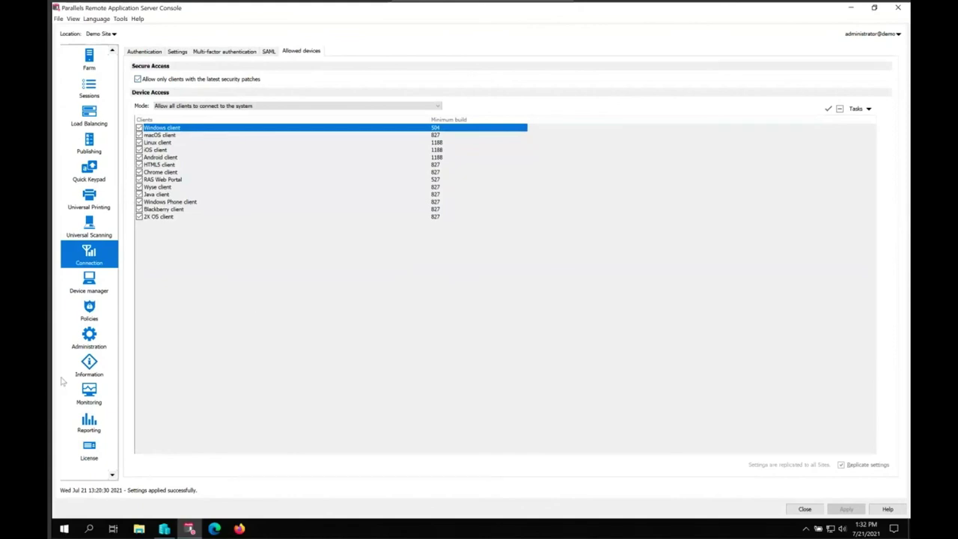
scroll(98, 170, up, 1)
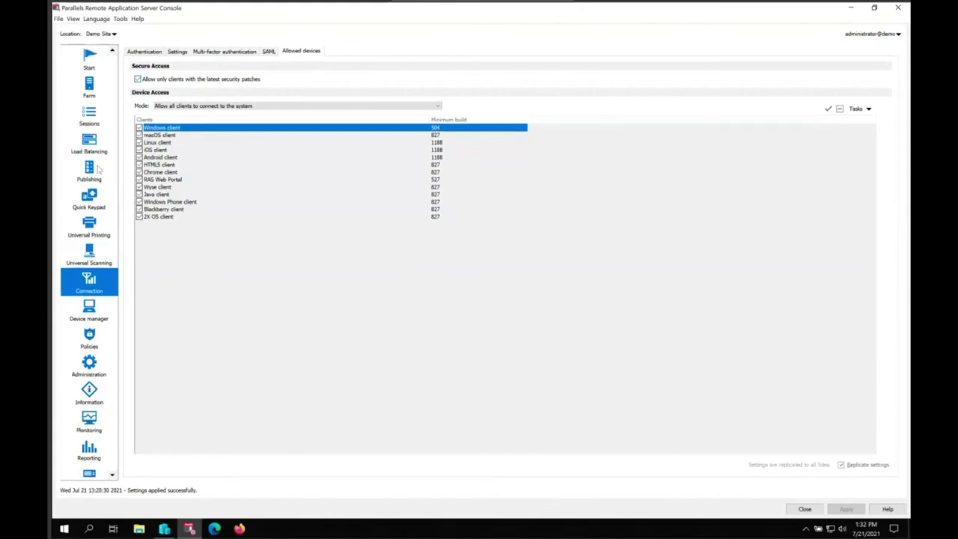
click(89, 60)
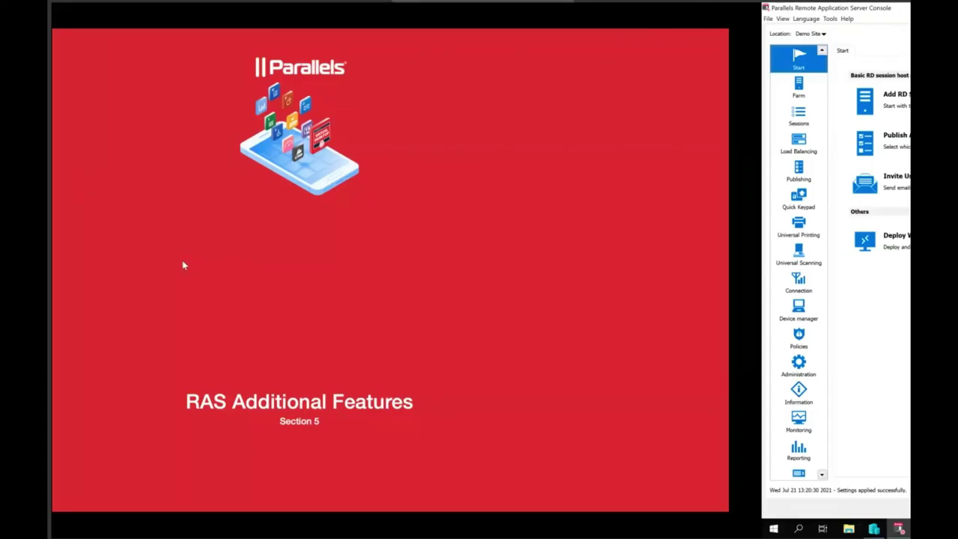
click(340, 378)
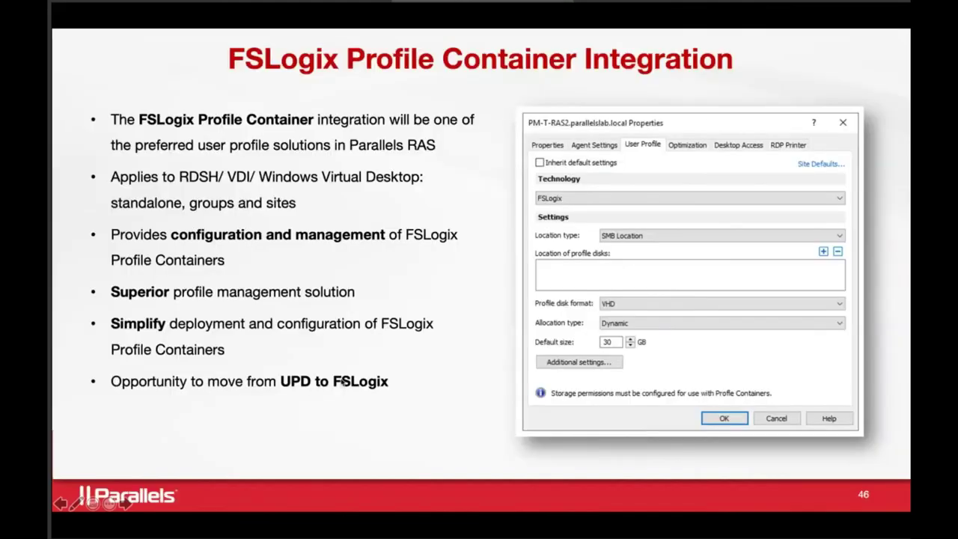